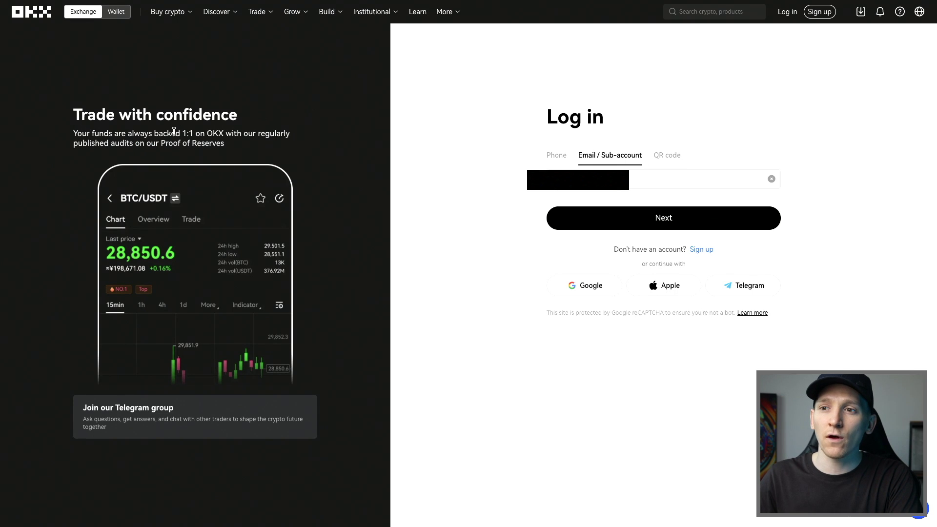
left_click_drag(213, 135, 94, 135)
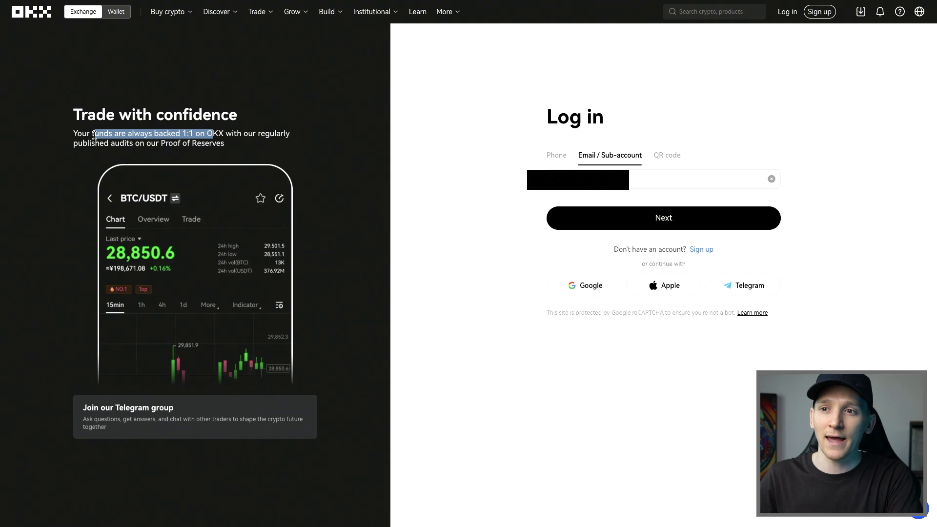
left_click(406, 145)
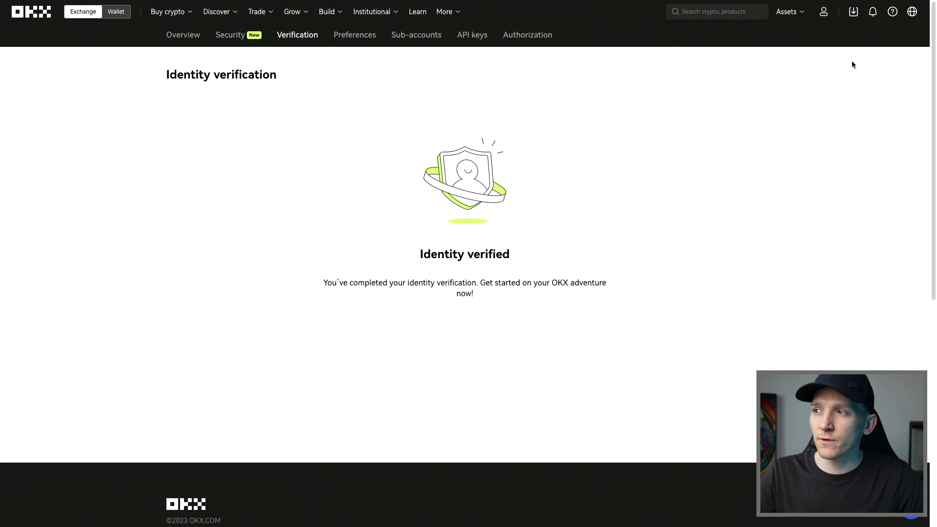
- Open the account's identity verification page and proceed to the account's security settings
mouse_move(824, 11)
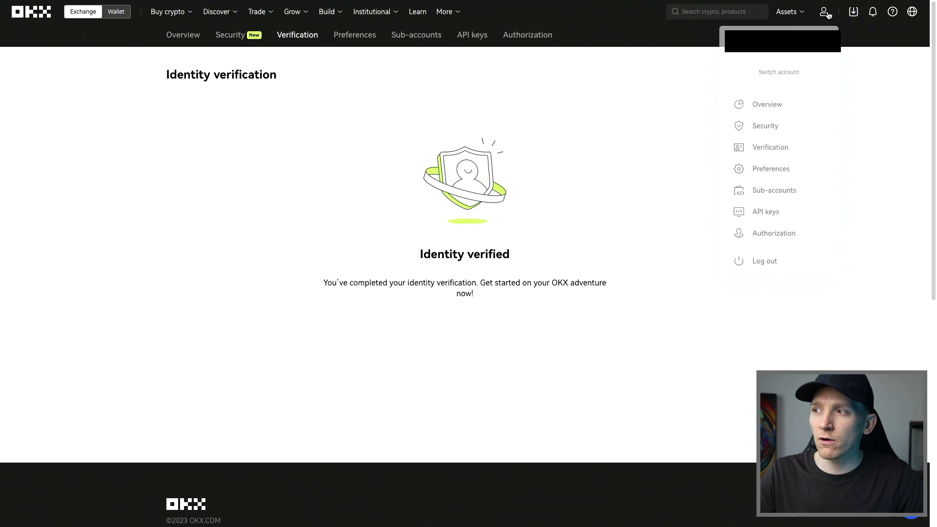
left_click(770, 145)
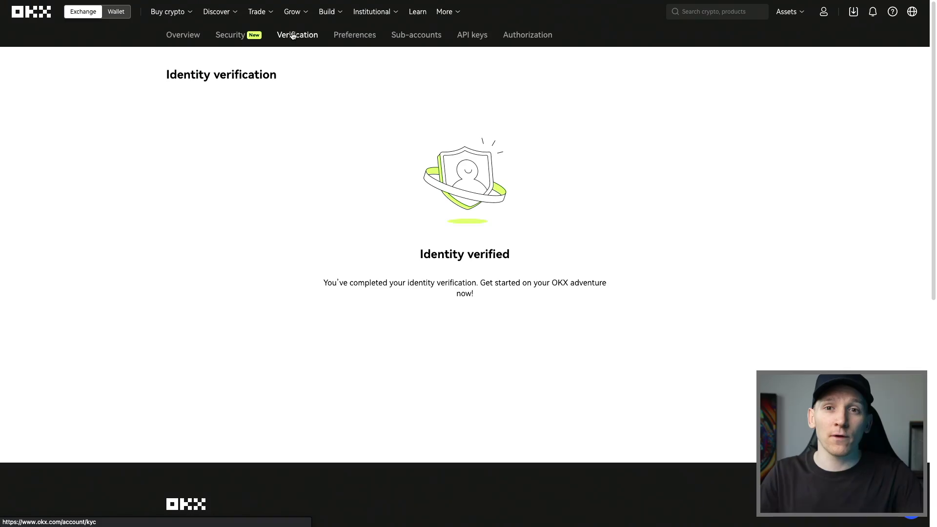
left_click(236, 36)
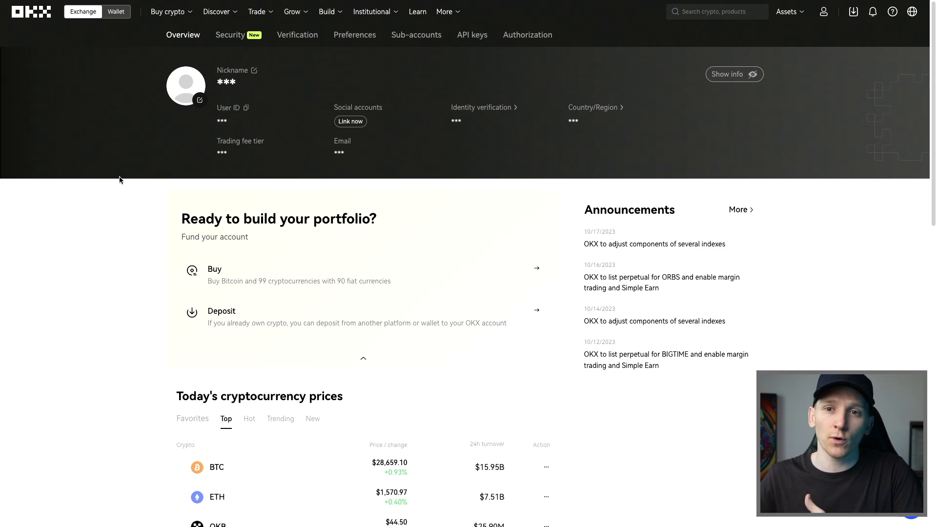
- Open the third-party payment purchase page and set the paying currency to USD
mouse_move(166, 14)
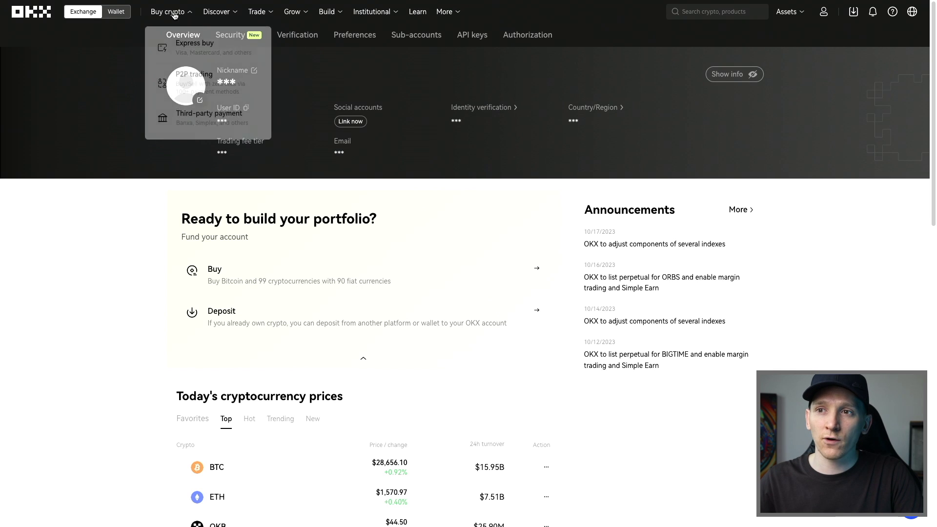
left_click(195, 111)
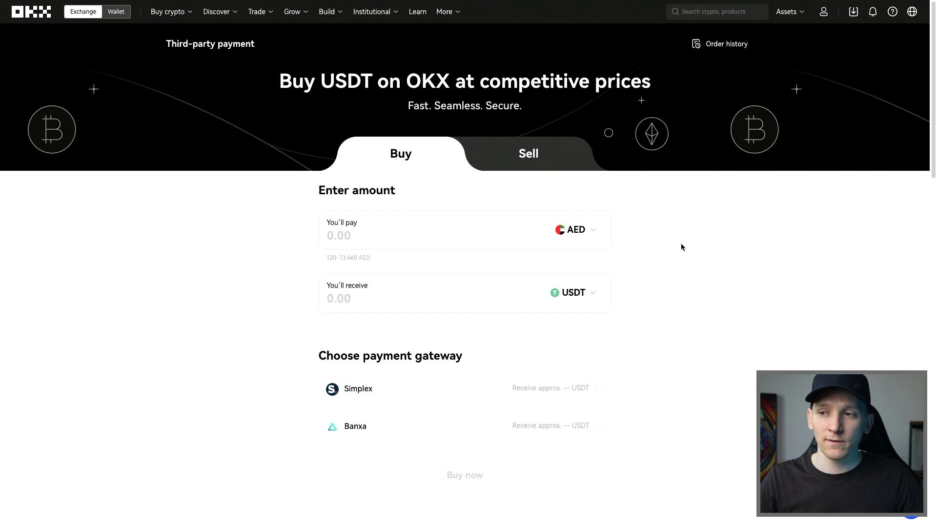
scroll(682, 247, "down", 1)
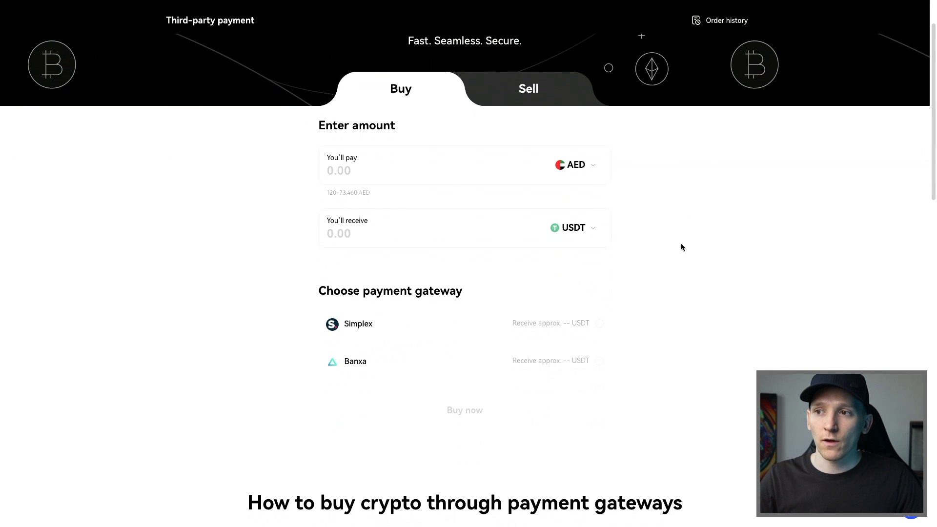
left_click(579, 167)
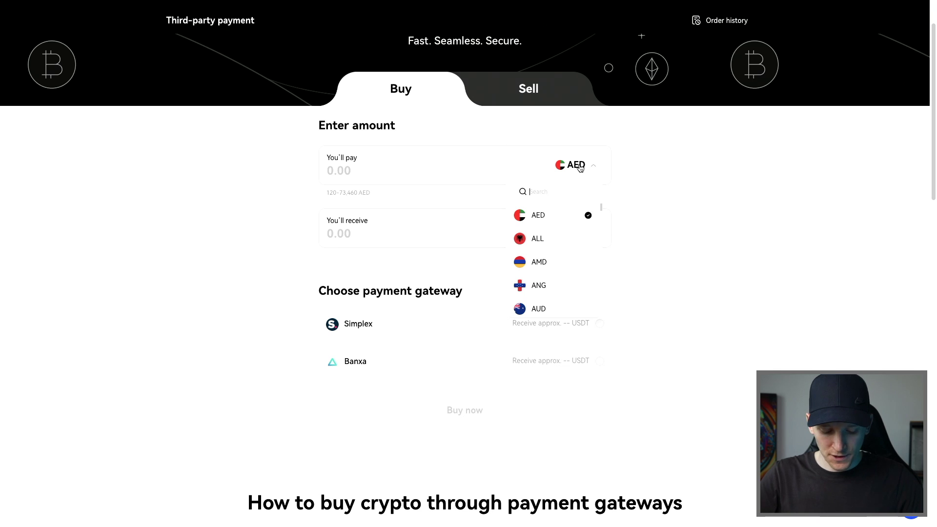
type("usd")
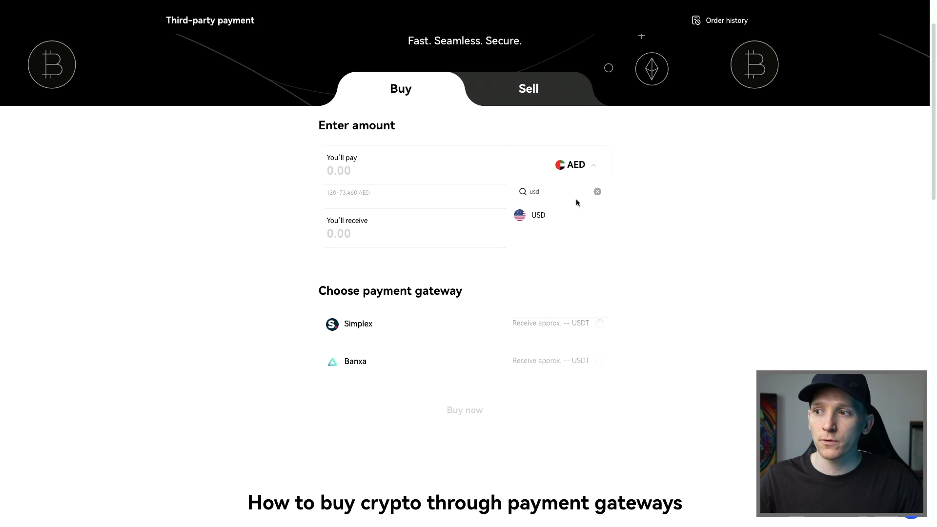
left_click(541, 215)
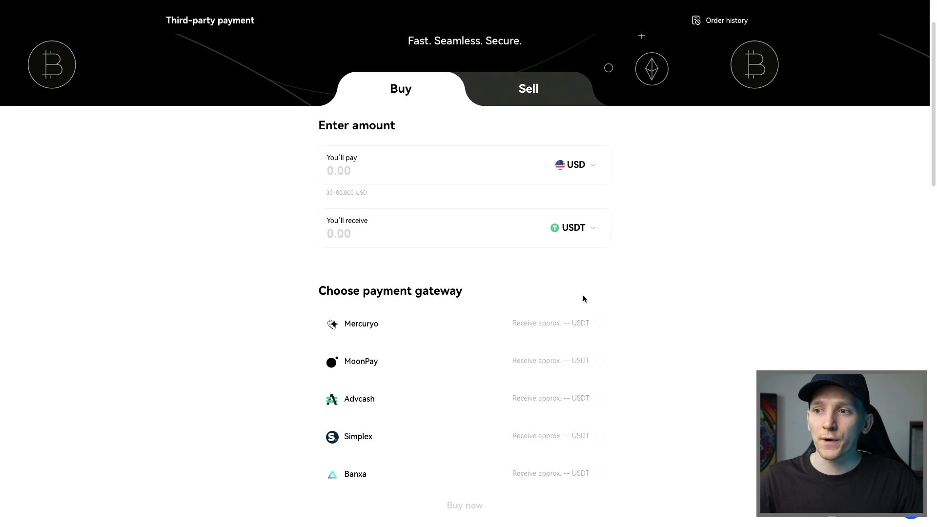
- Choose BTC as the cryptocurrency to receive in the third-party payment purchase
left_click(595, 230)
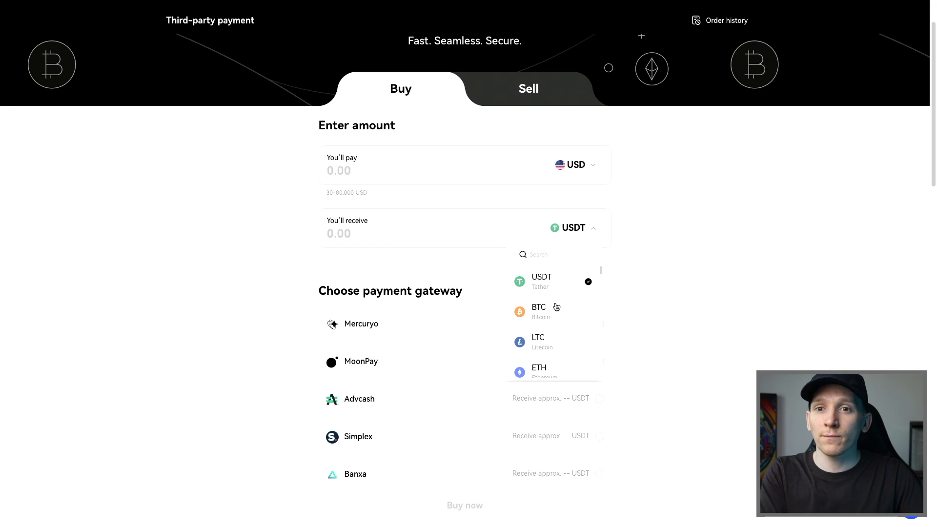
scroll(556, 308, "down", 1)
scroll(556, 307, "up", 1)
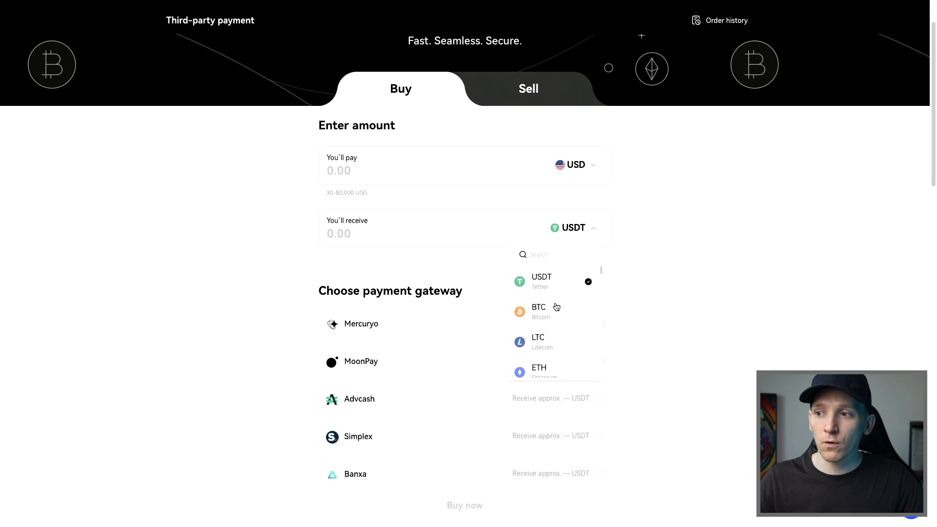
left_click(543, 312)
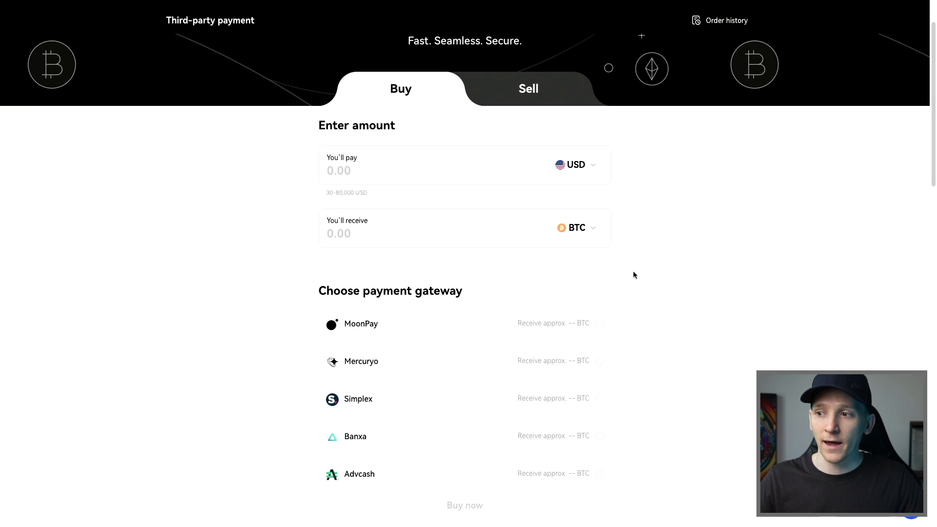
- Set the payment amount to 100 USD and review the payment gateways offered for it
scroll(633, 273, "down", 1)
left_click(347, 131)
type("100")
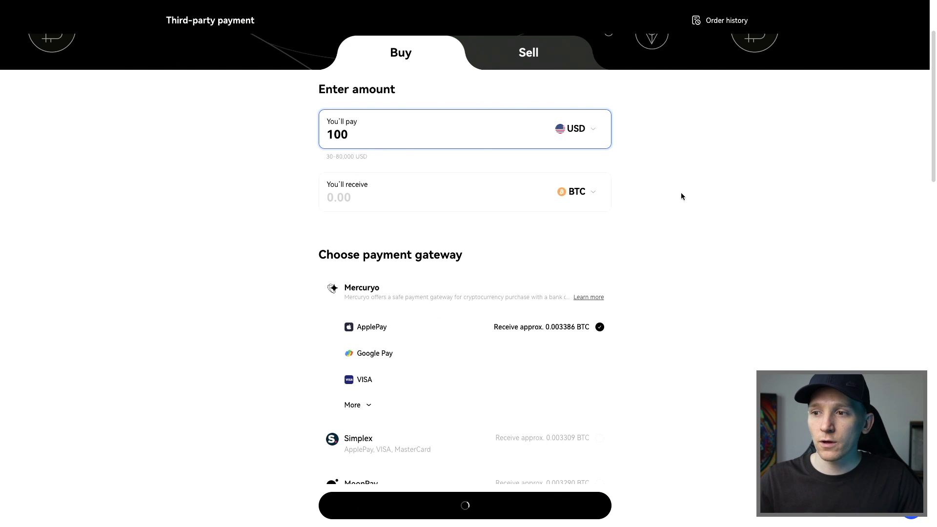
scroll(682, 197, "down", 1)
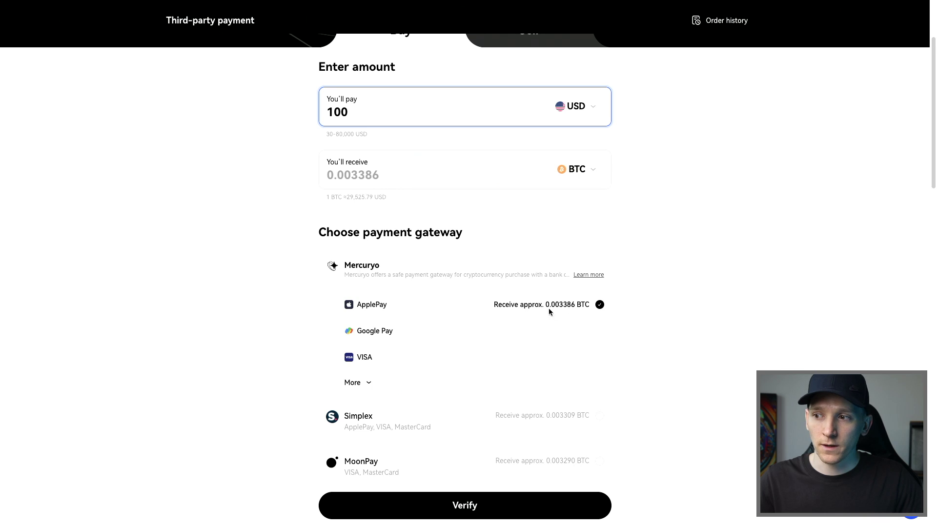
scroll(686, 197, "up", 1)
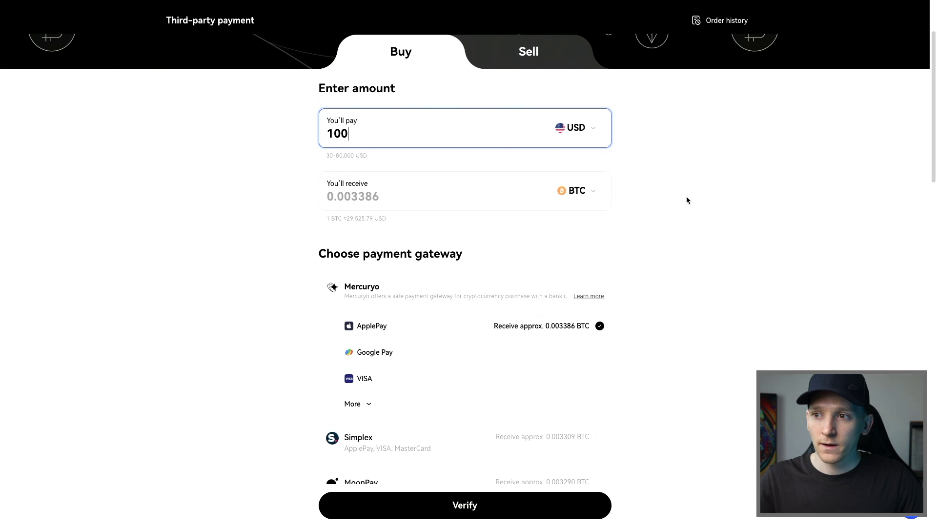
- Change the cryptocurrency to receive to USDT and compare the payment gateways' estimated payouts
left_click(580, 190)
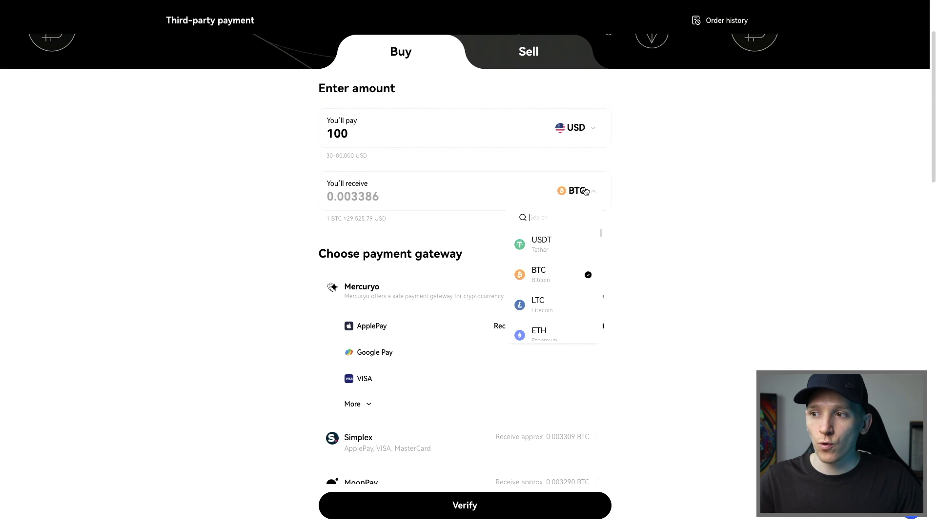
left_click(541, 244)
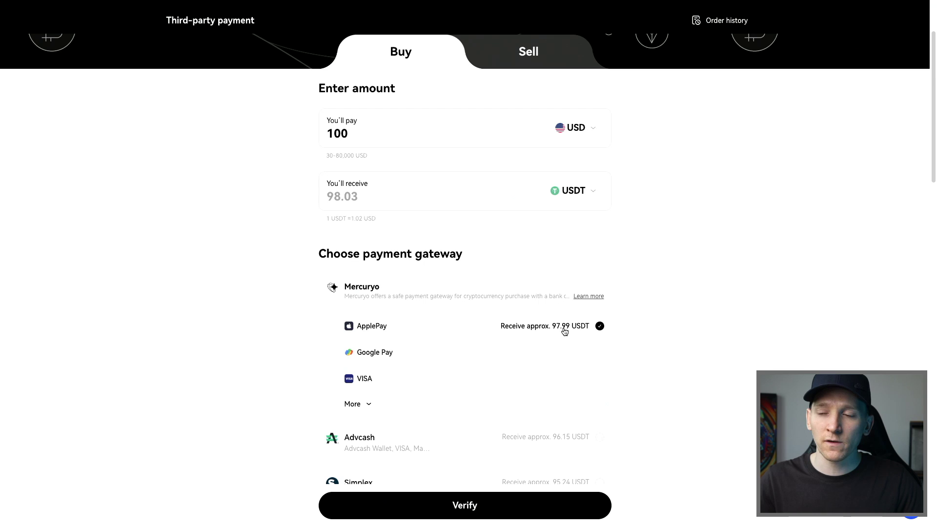
scroll(658, 317, "down", 1)
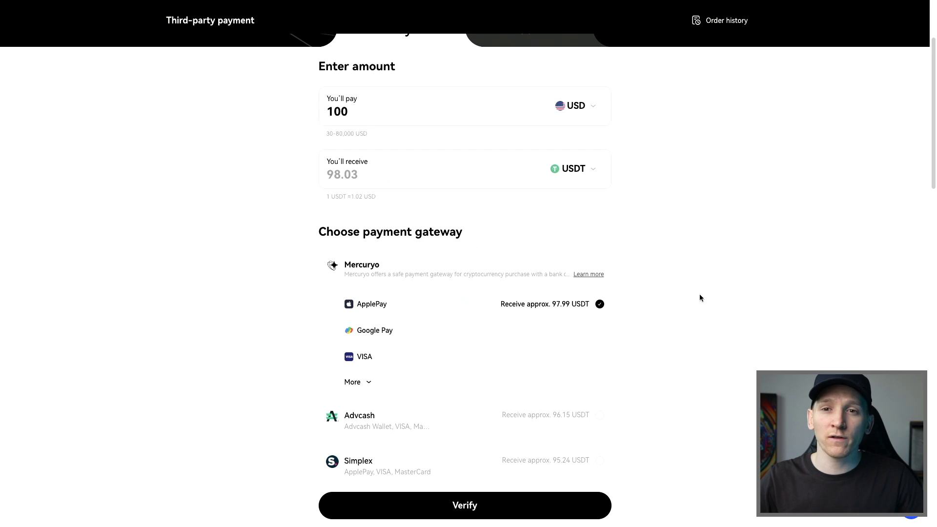
scroll(668, 259, "down", 1)
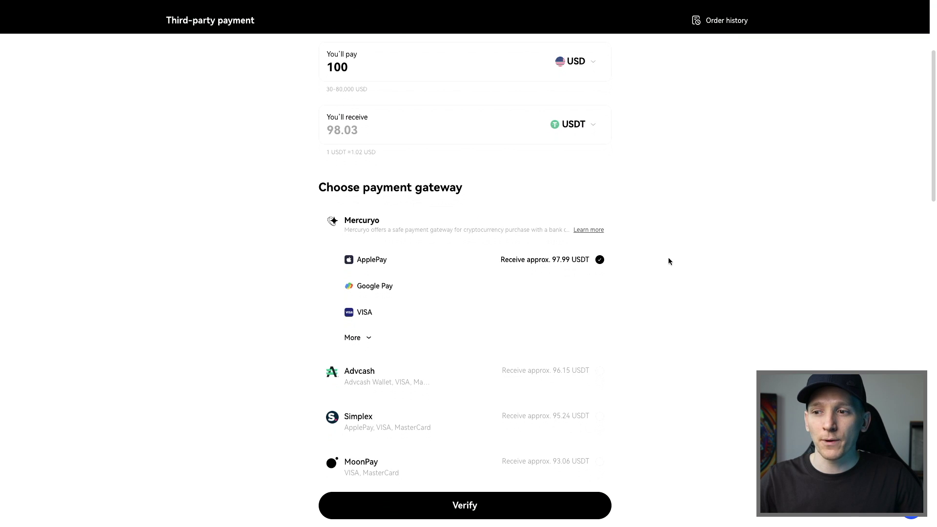
scroll(669, 258, "up", 1)
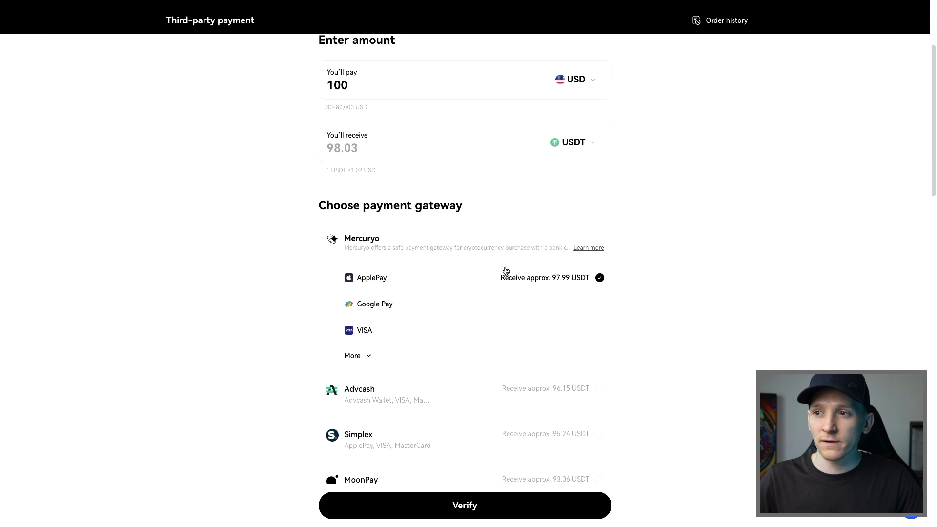
- Set the payment amount to 1,000 USD and compare the gateways' payment methods and estimated USDT payouts
scroll(380, 168, "up", 1)
left_click(370, 146)
type("000")
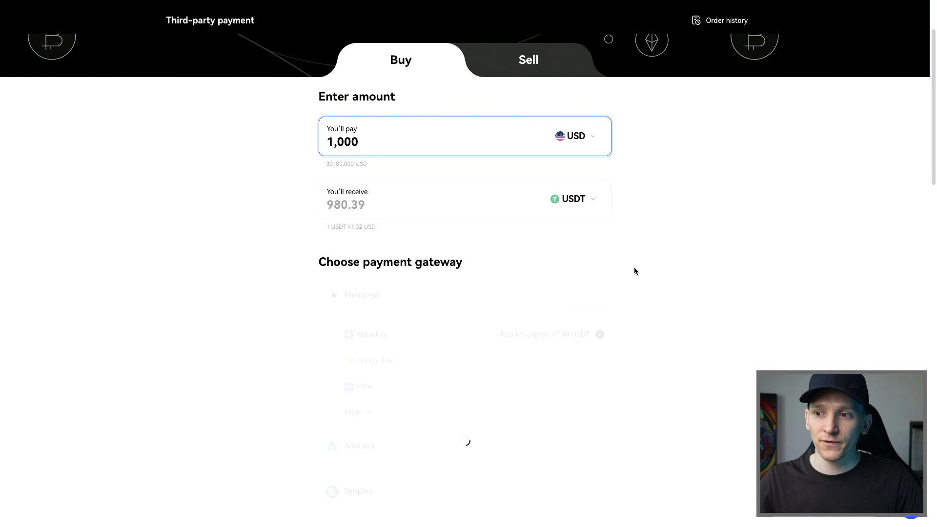
scroll(664, 252, "down", 1)
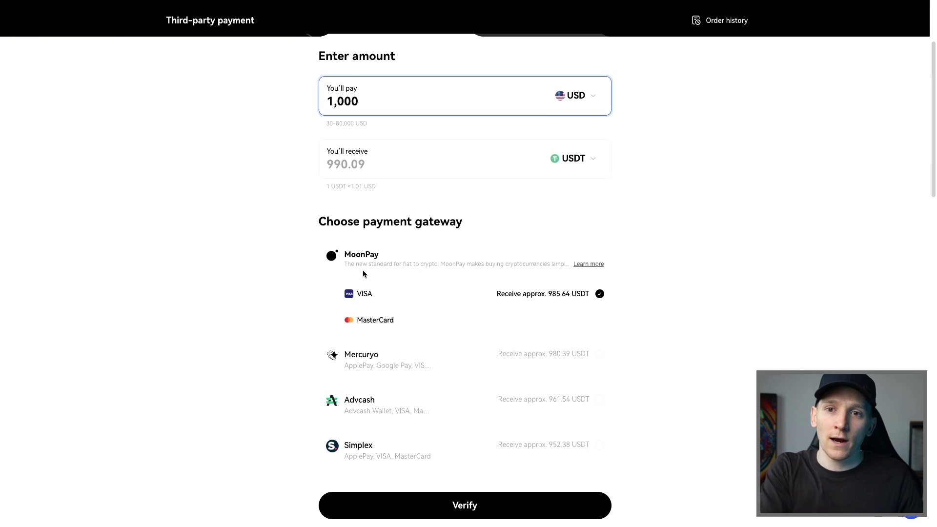
scroll(681, 273, "down", 1)
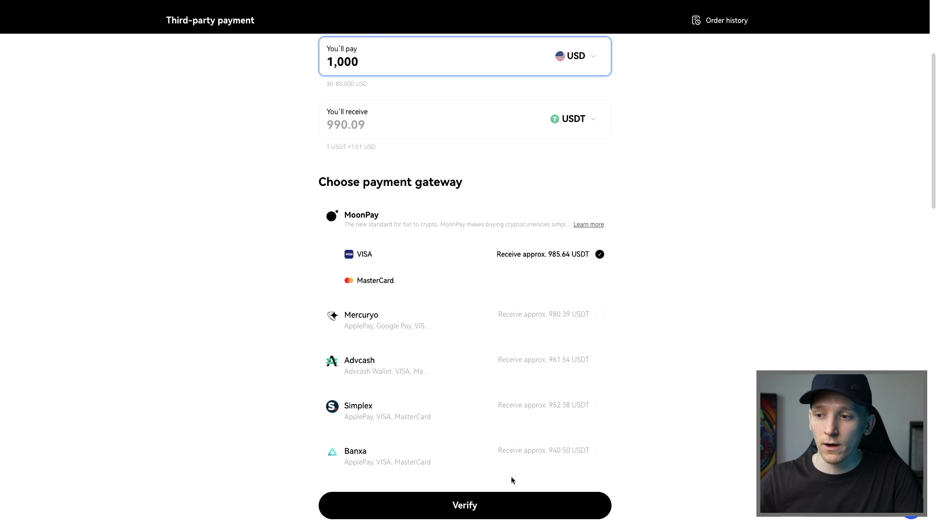
scroll(698, 317, "up", 1)
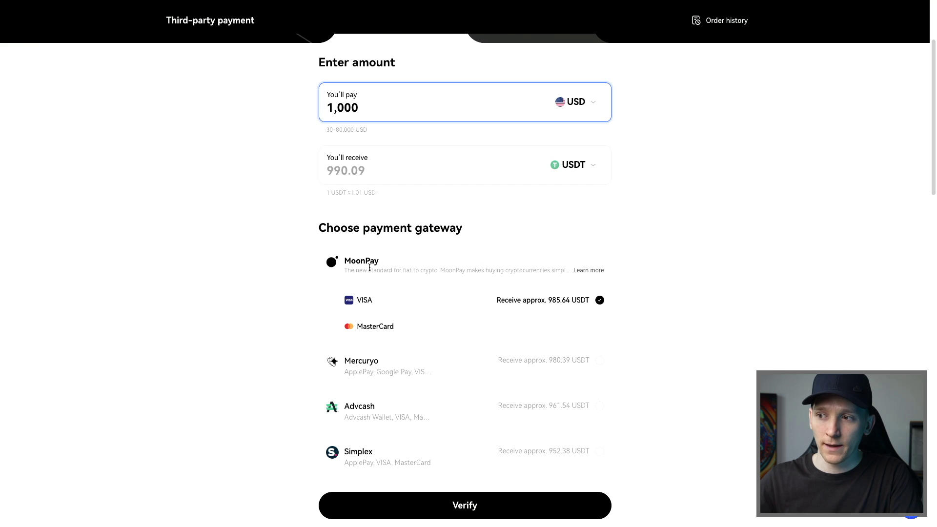
scroll(729, 285, "up", 1)
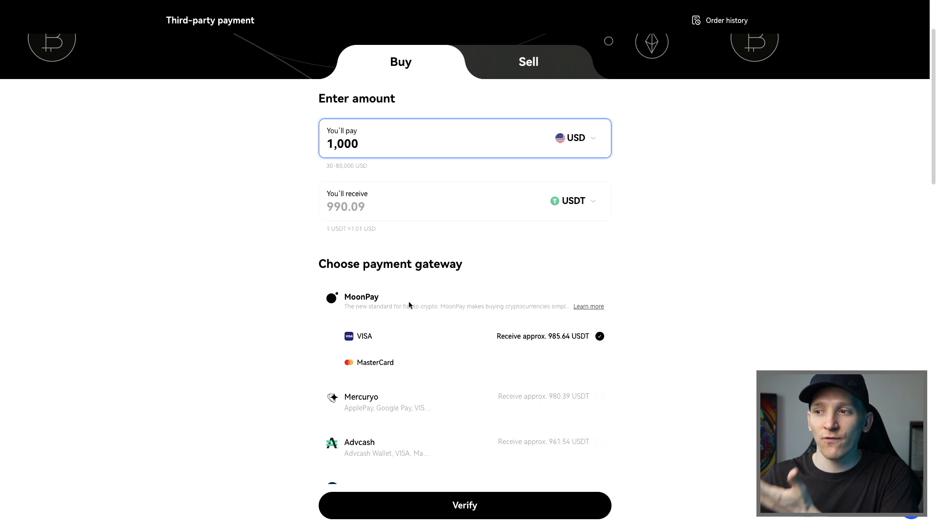
scroll(654, 243, "up", 1)
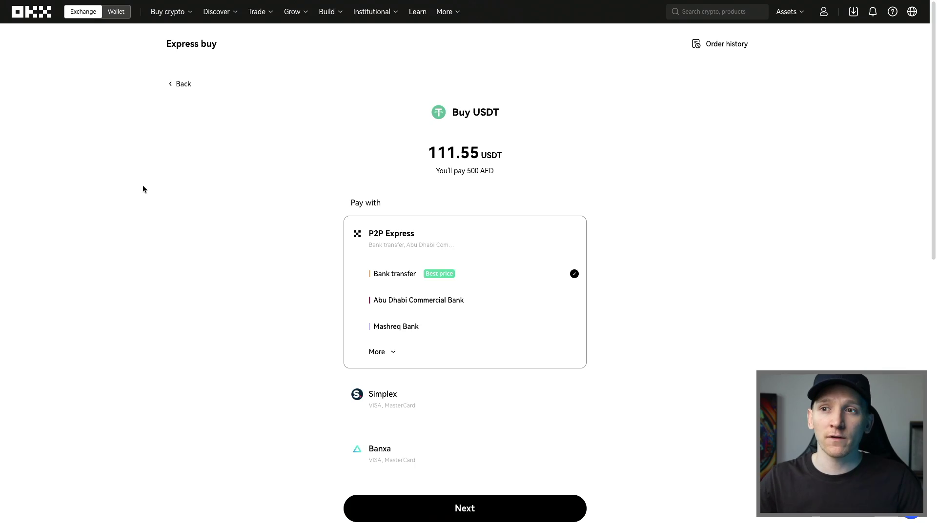
- Start an Express buy of USDT for 500 AED and continue to the choice of payment methods
mouse_move(175, 15)
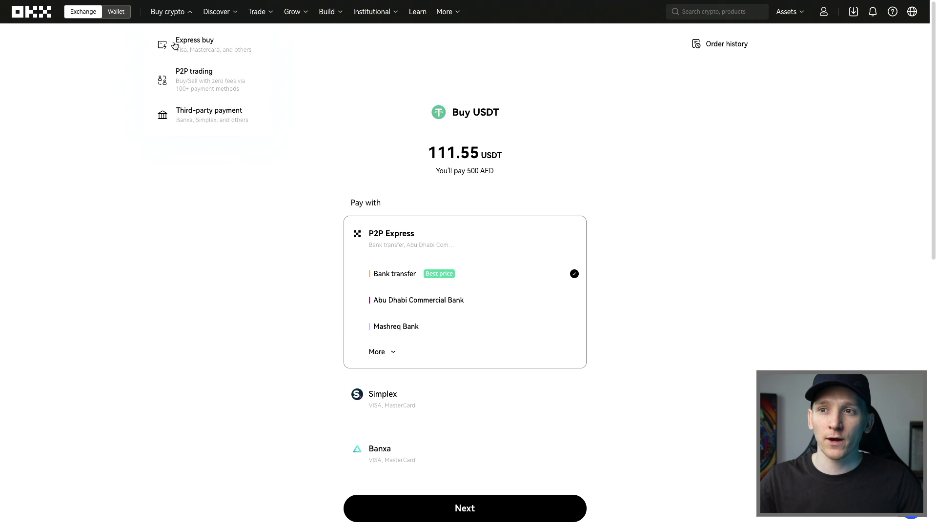
left_click(200, 48)
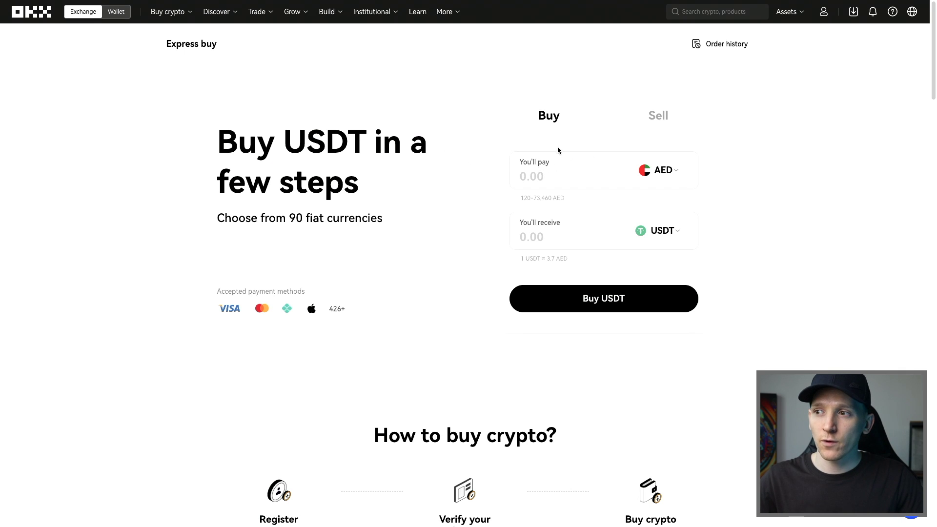
left_click(523, 176)
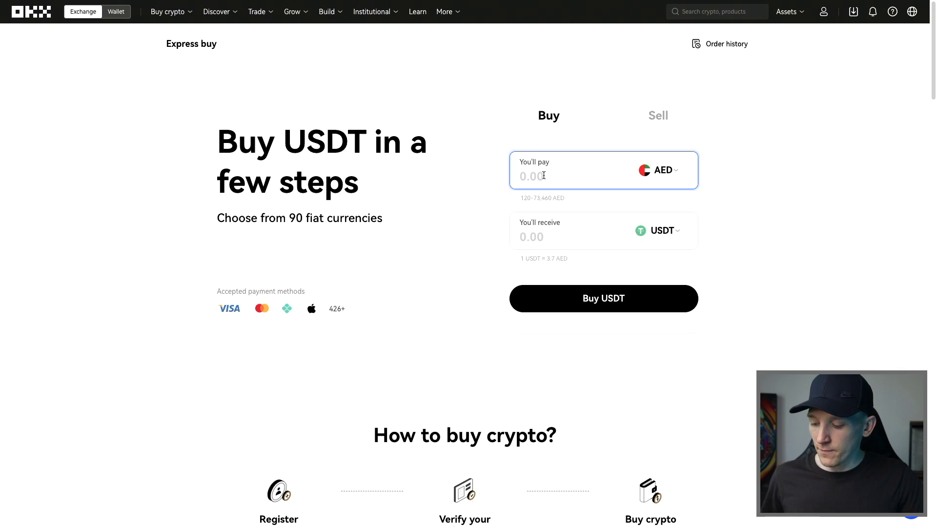
type("500")
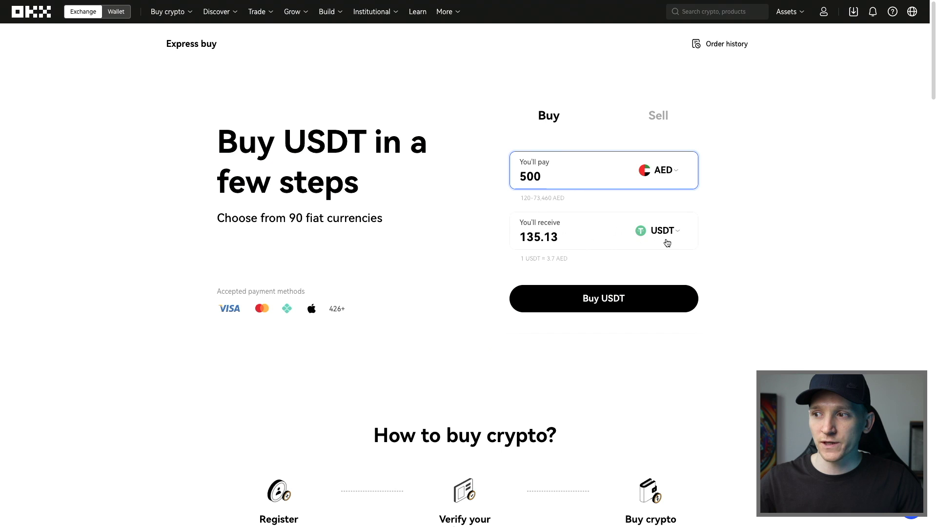
left_click(593, 299)
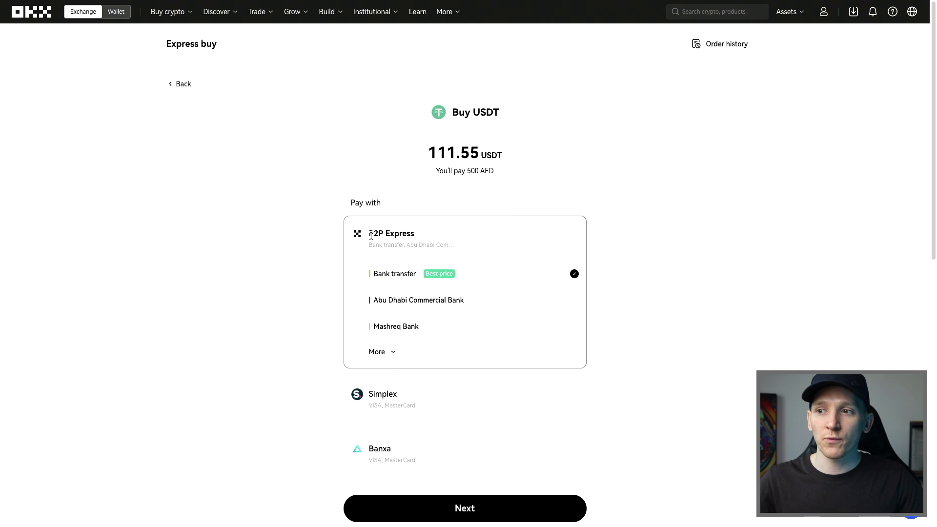
left_click_drag(369, 232, 399, 233)
left_click(399, 233)
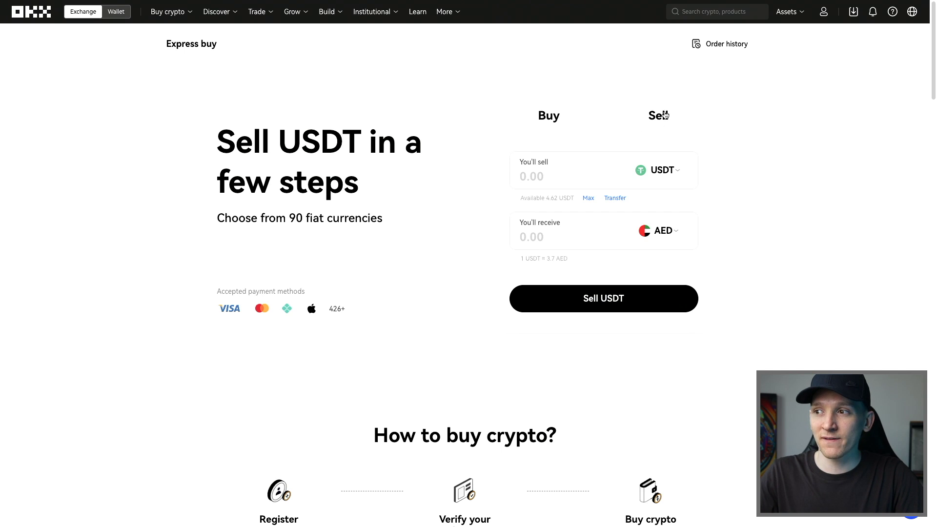
- Set the Express sell order to the maximum available USDT, to be received in AED
left_click(590, 198)
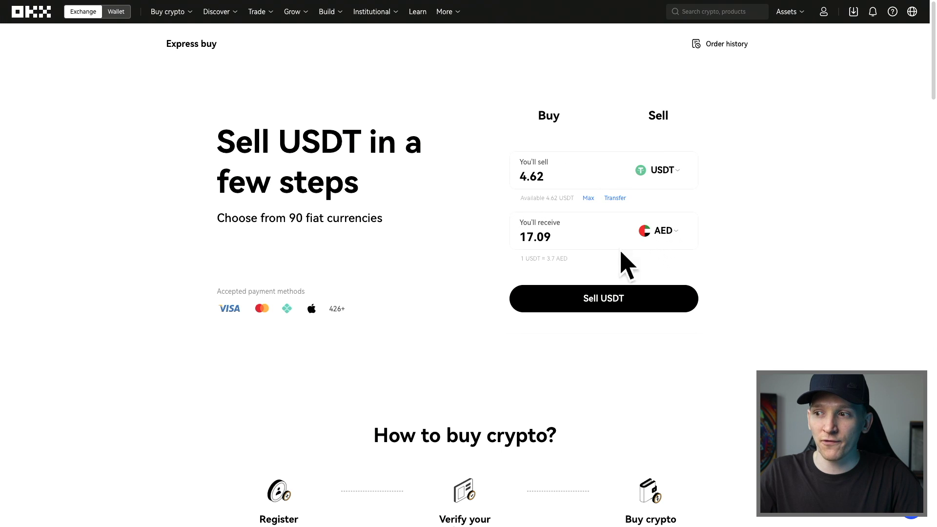
- Proceed with the Express sale of 4.62 USDT for AED
left_click(600, 297)
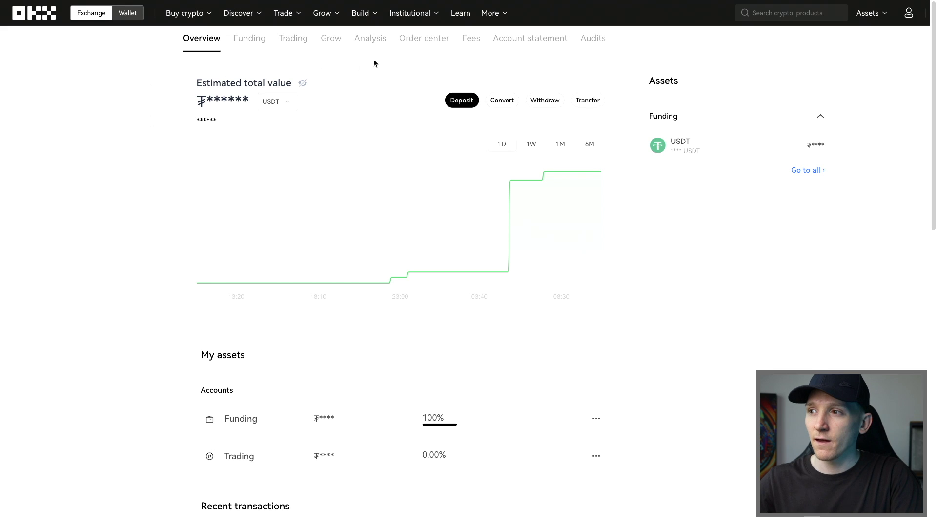
- Look through the Overview, Funding, Trading and Grow accounts in the assets section
mouse_move(871, 13)
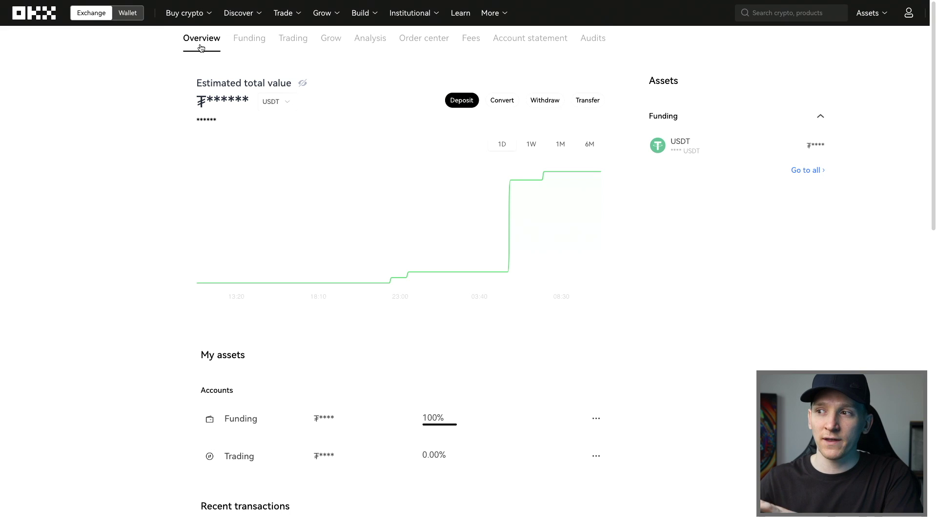
left_click(250, 43)
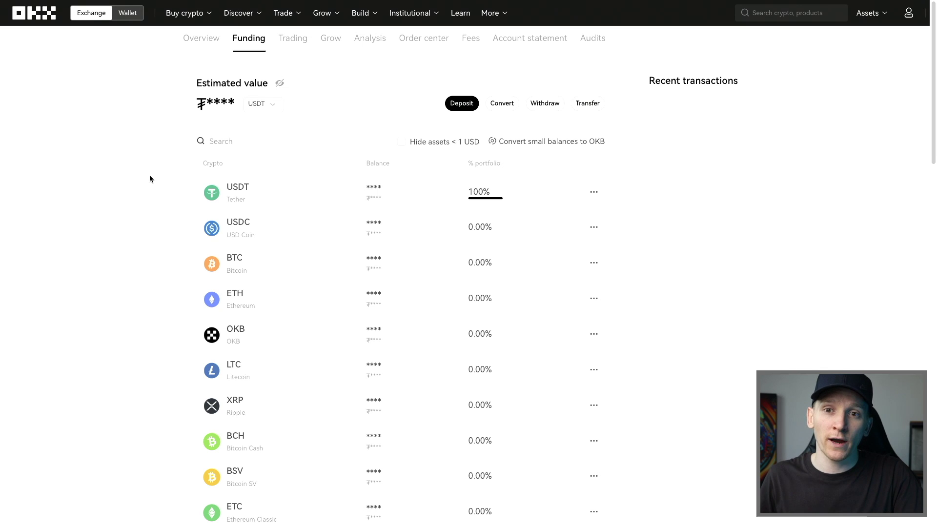
left_click(286, 47)
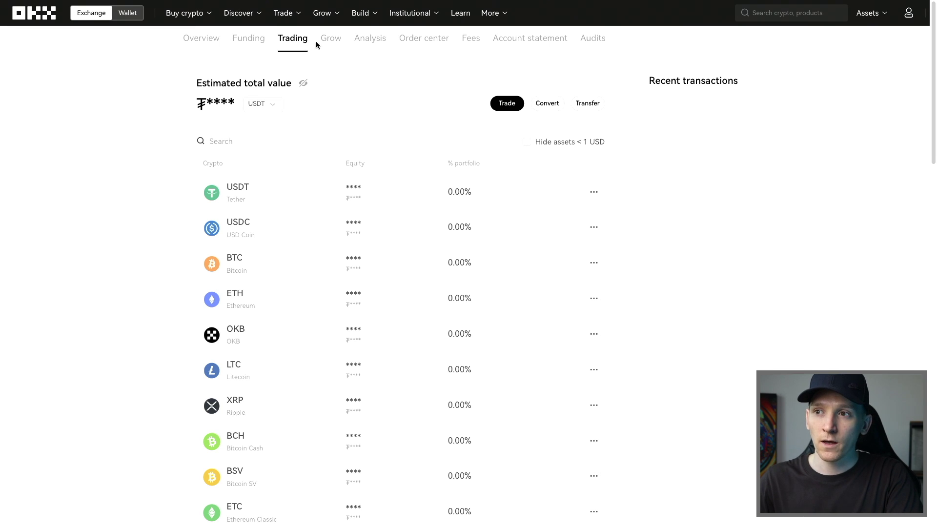
left_click(331, 41)
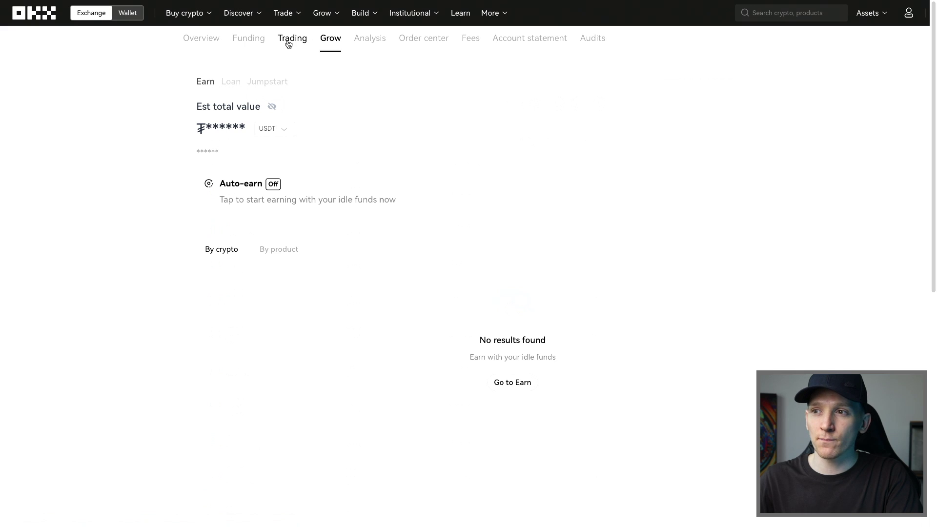
- Start a deposit from the Funding account, then switch to KuCoin and open the network choices for the USDT withdrawal
left_click(256, 40)
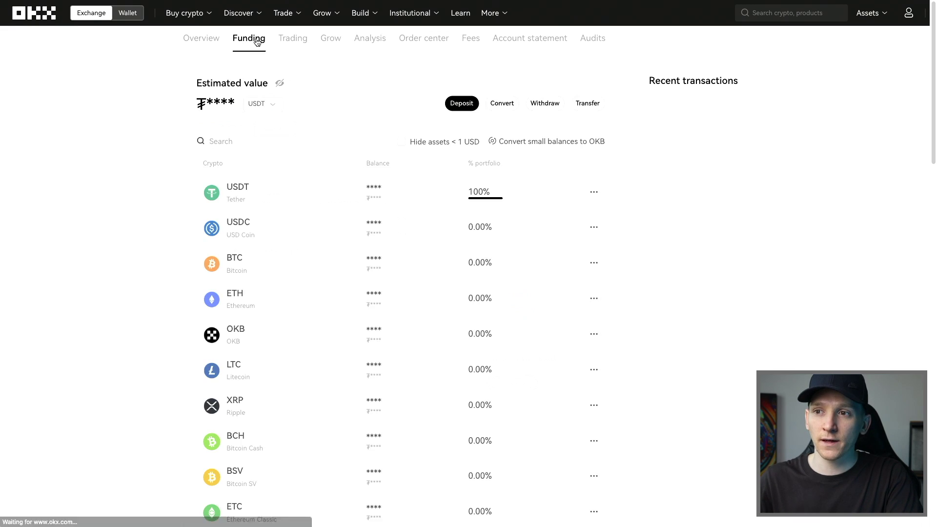
left_click(465, 103)
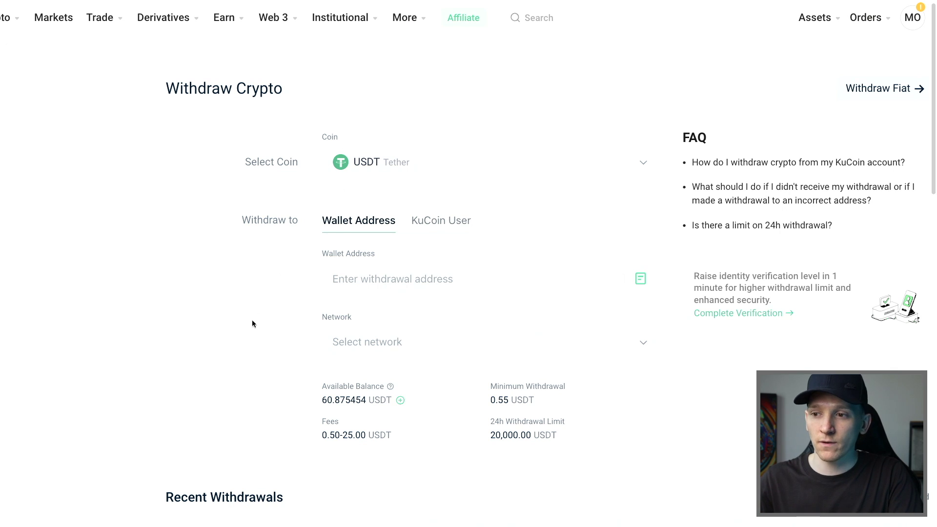
left_click(454, 346)
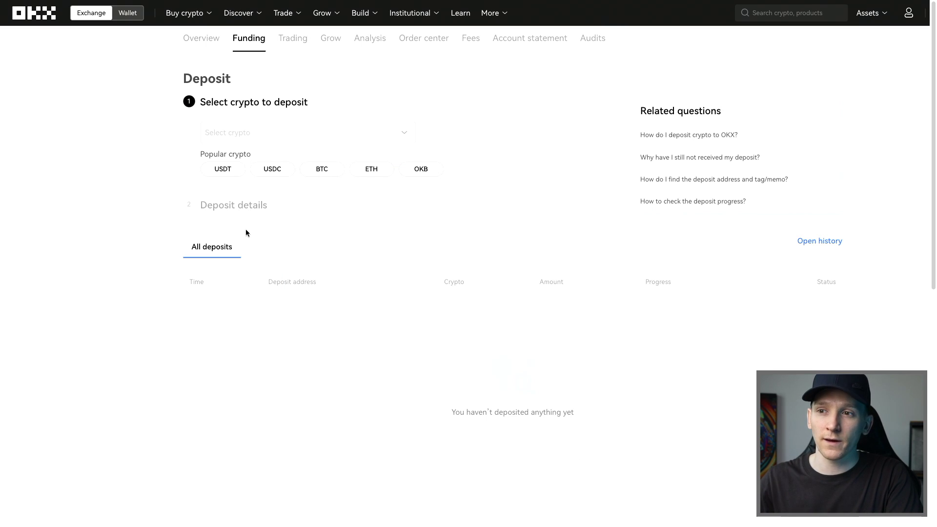
- Switch back to OKX, set the deposit to USDT on the Solana network, accept the USDT-only notice and copy the deposit address
left_click(225, 171)
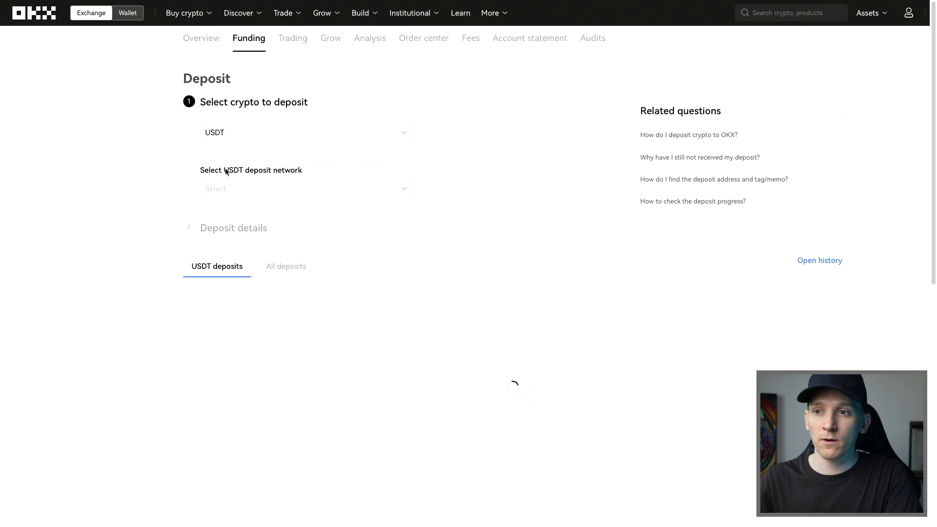
left_click(249, 197)
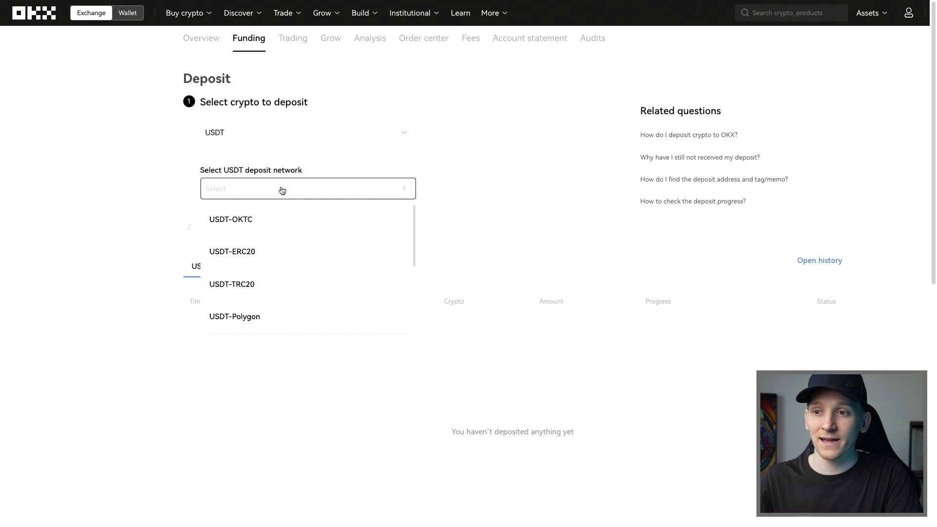
scroll(262, 249, "down", 3)
left_click(238, 270)
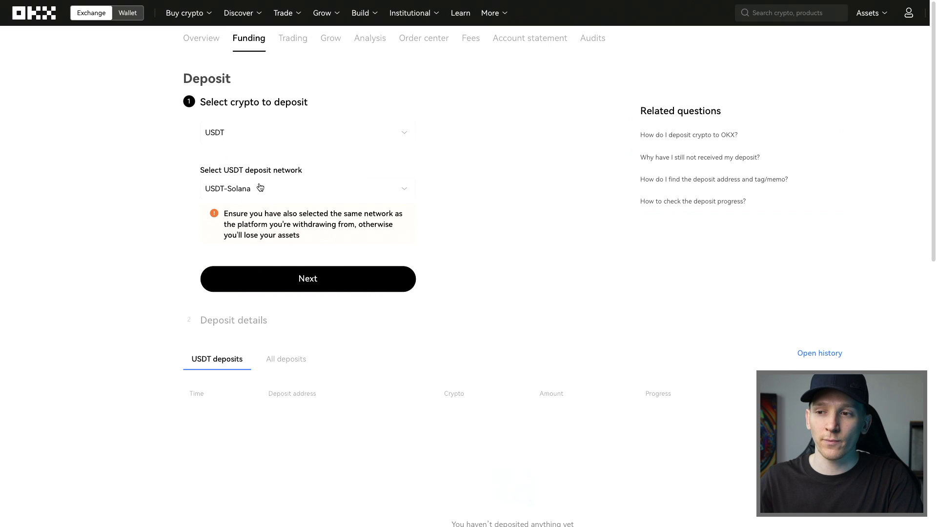
left_click(316, 288)
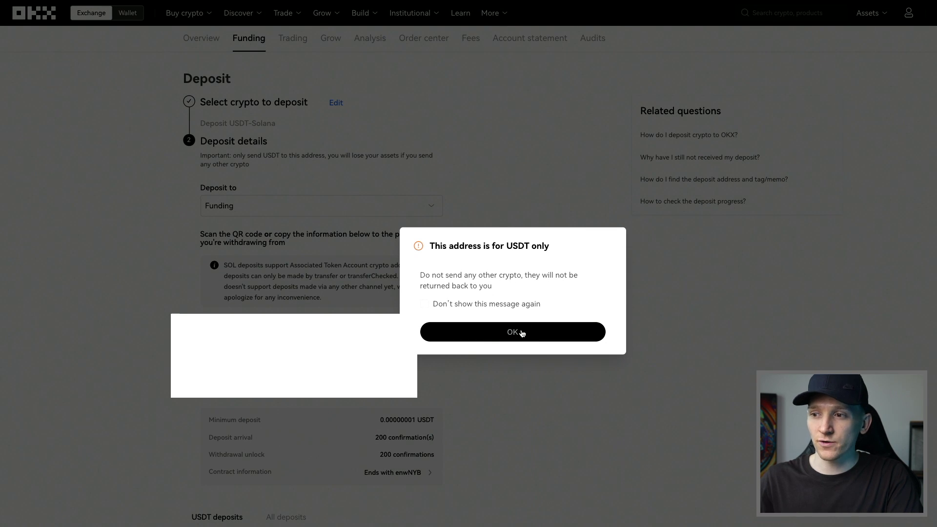
left_click(521, 335)
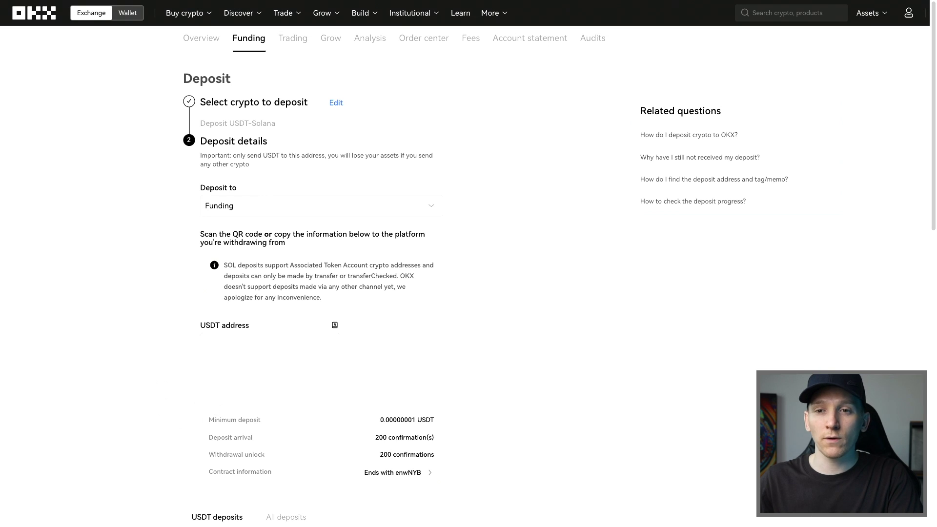
left_click(333, 347)
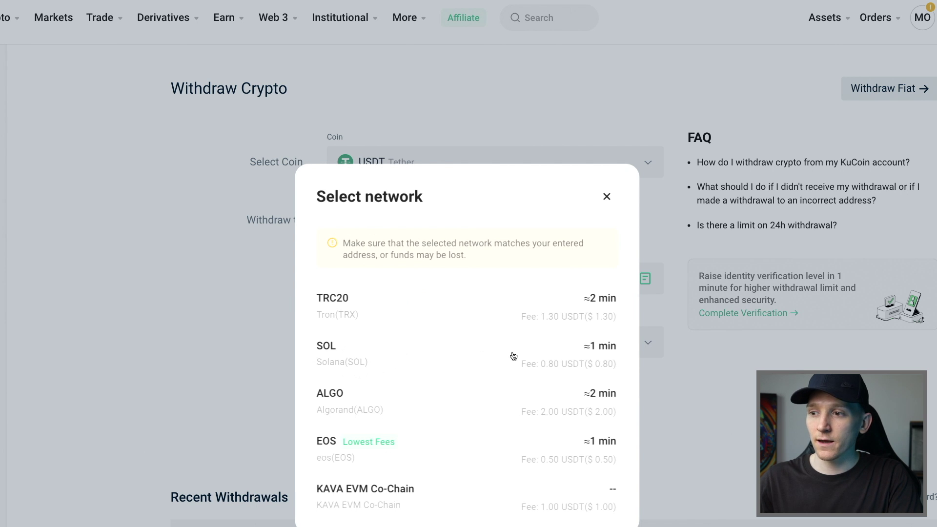
- Choose the SOL network for the KuCoin USDT withdrawal and paste the copied deposit address as the wallet address
left_click(441, 362)
left_click(368, 279)
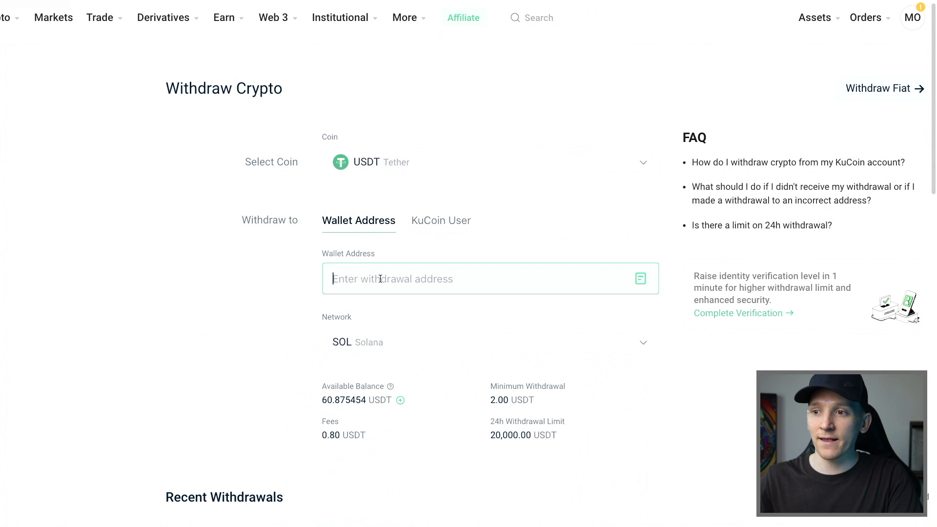
key("ctrl+v")
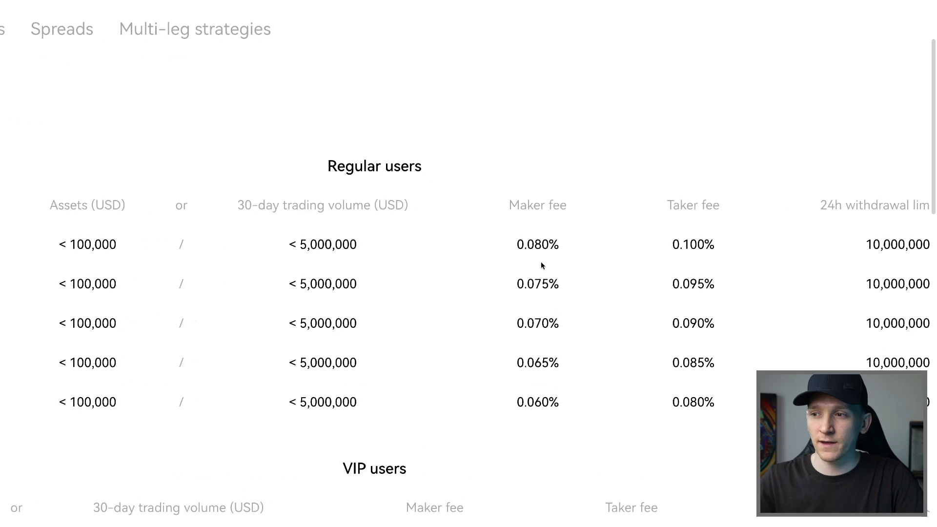
- Examine the OKX spot trading fee table, comparing maker and taker fees across the regular user tiers and their OKB holdings
scroll(541, 262, "left", 1)
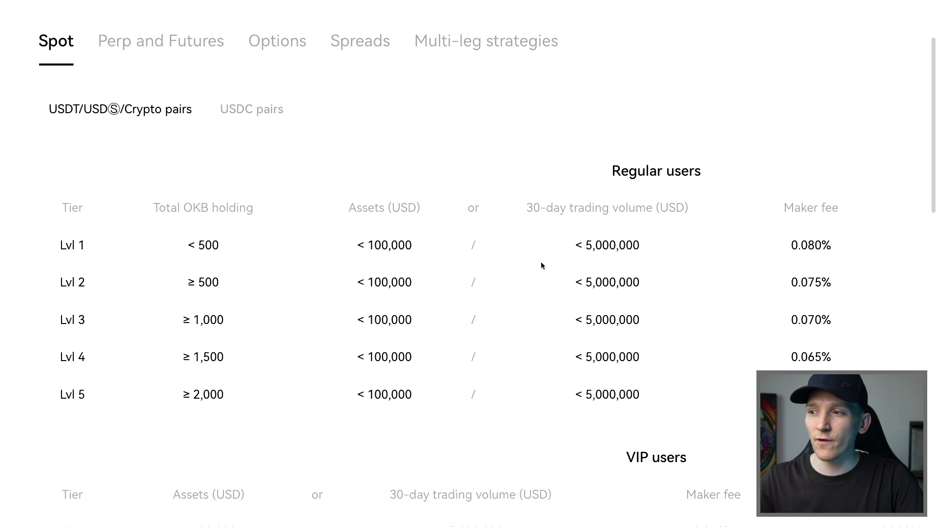
scroll(538, 270, "right", 2)
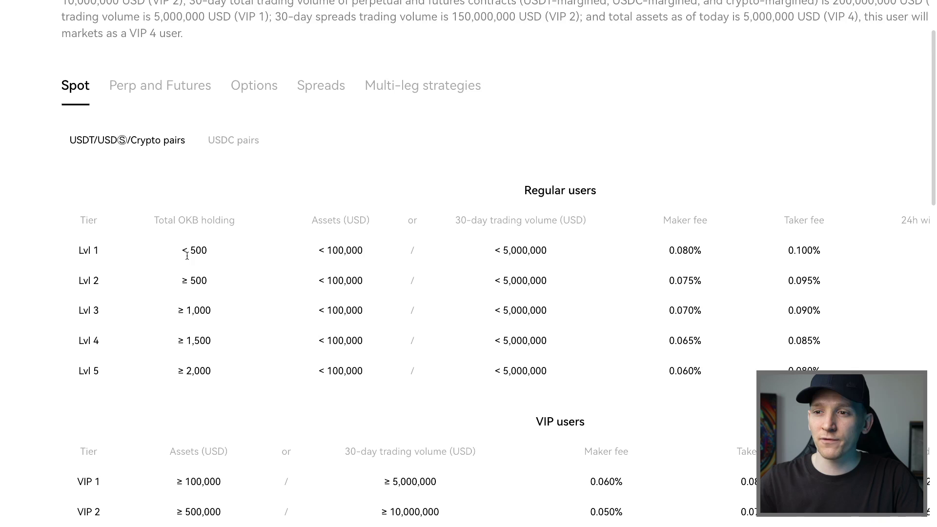
scroll(661, 251, "right", 1)
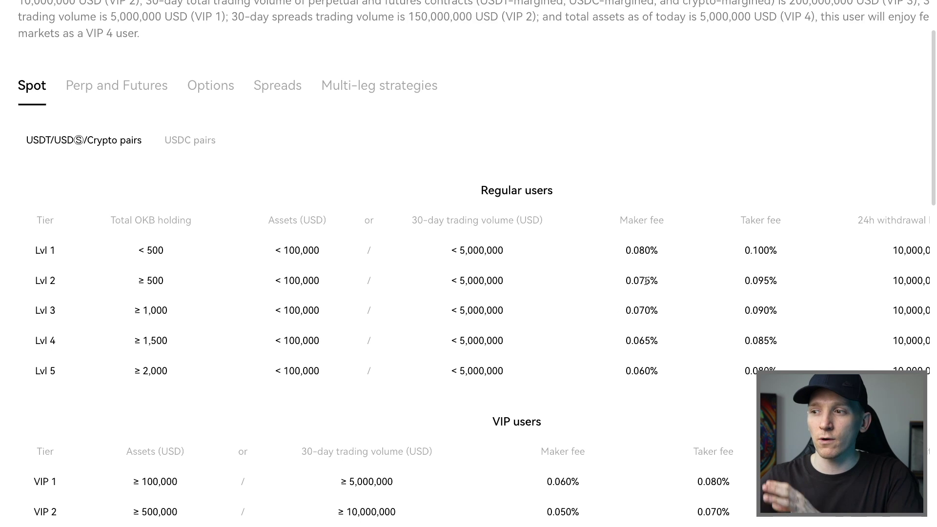
scroll(653, 280, "right", 1)
scroll(616, 282, "down", 2)
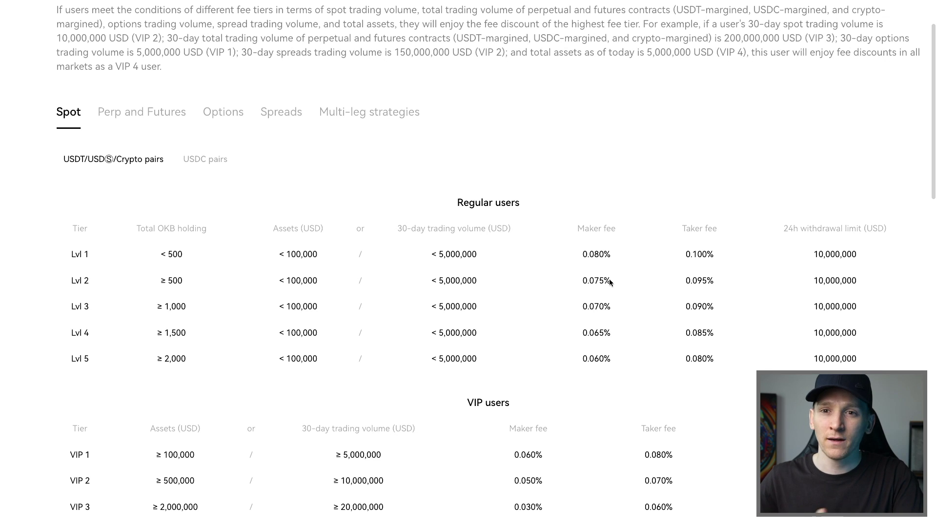
scroll(609, 280, "up", 1)
scroll(609, 279, "up", 1)
scroll(609, 279, "down", 1)
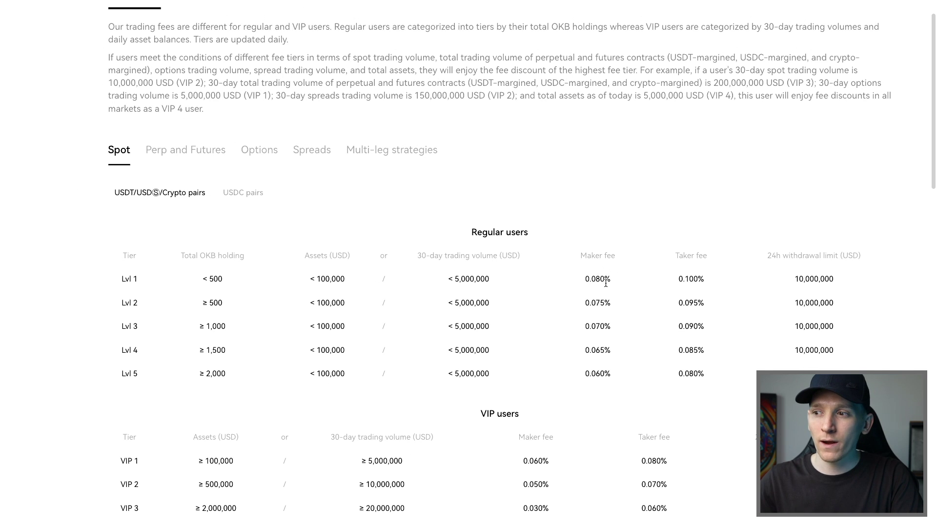
scroll(561, 276, "right", 3)
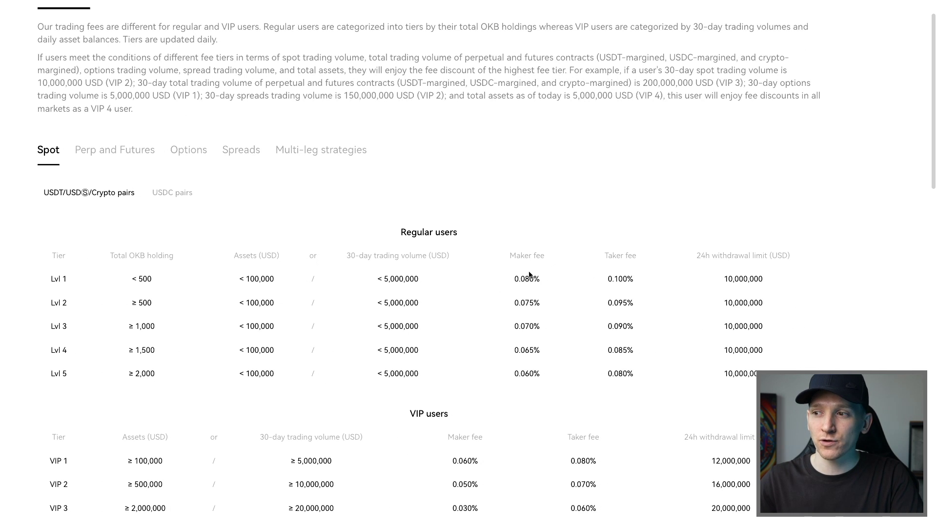
left_click_drag(612, 251, 637, 256)
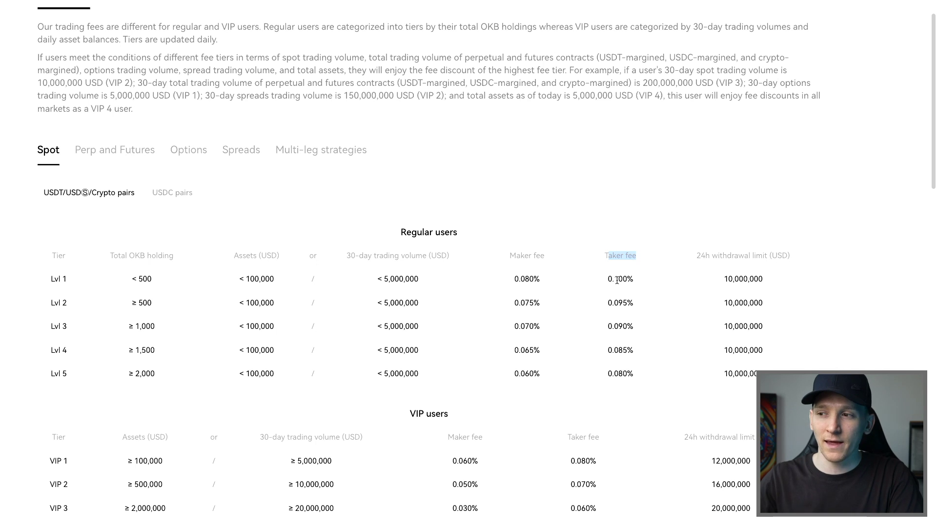
scroll(617, 280, "left", 1)
left_click(643, 275)
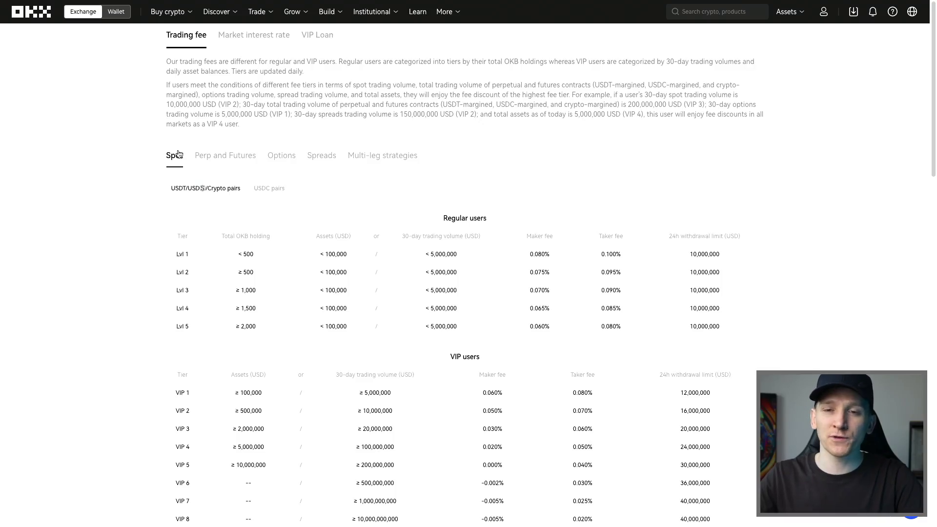
- Open the Convert page for exchanging USDT to BTC
mouse_move(267, 17)
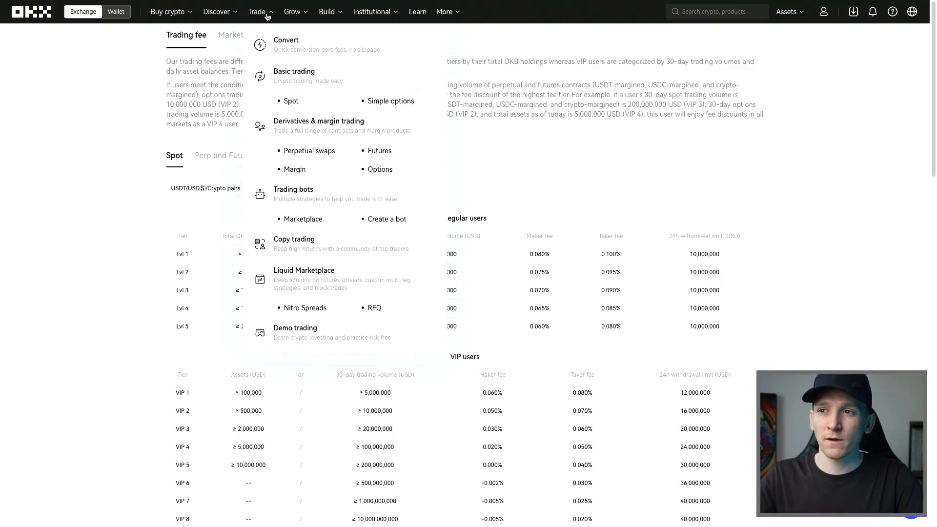
left_click(281, 49)
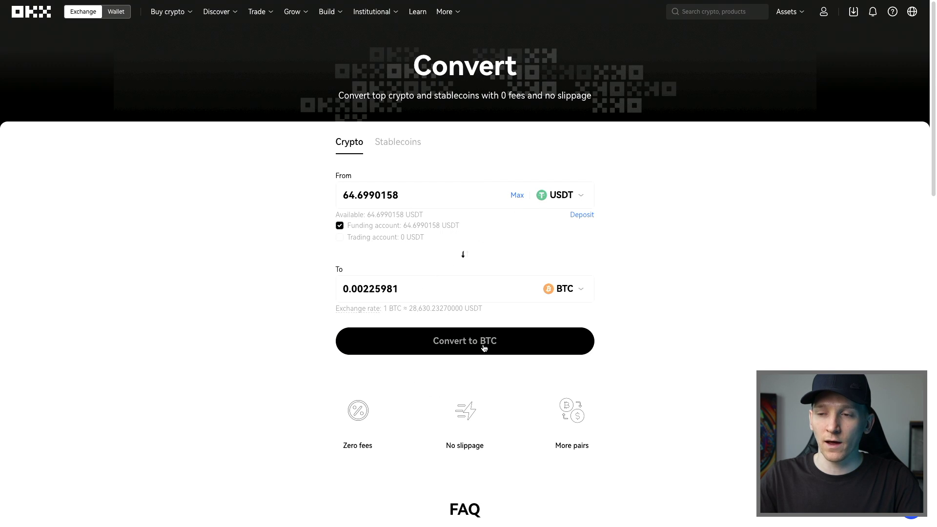
- Check the stablecoin conversion's available target coins and its USDT and USDC amounts, and return to the crypto conversion
left_click(400, 146)
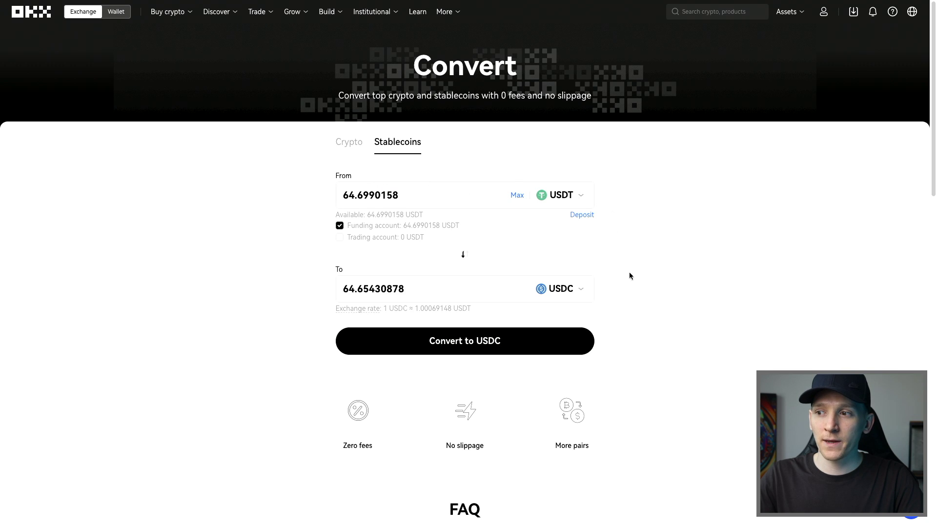
left_click(568, 290)
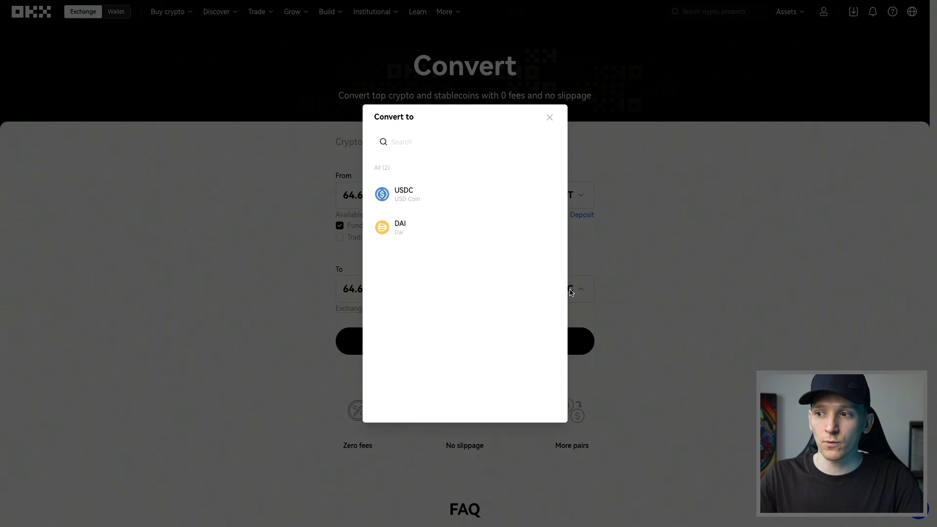
left_click(550, 118)
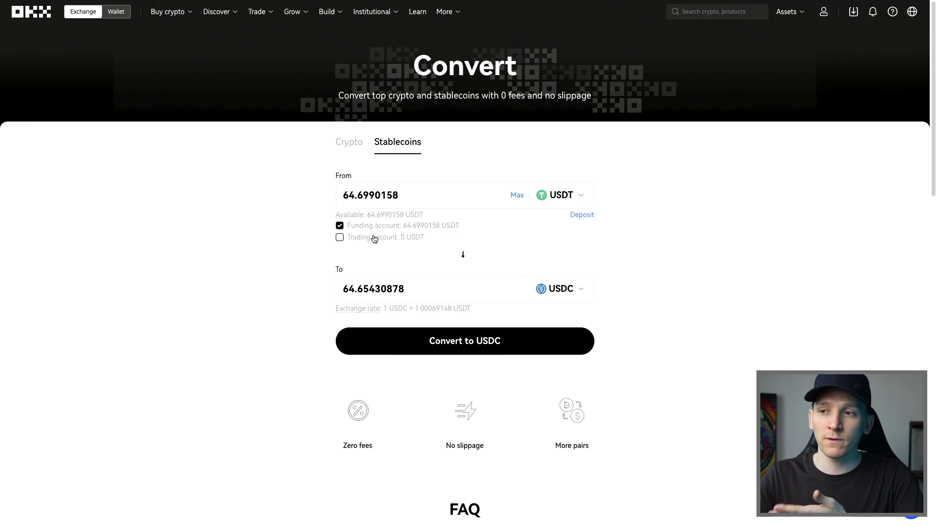
left_click(367, 196)
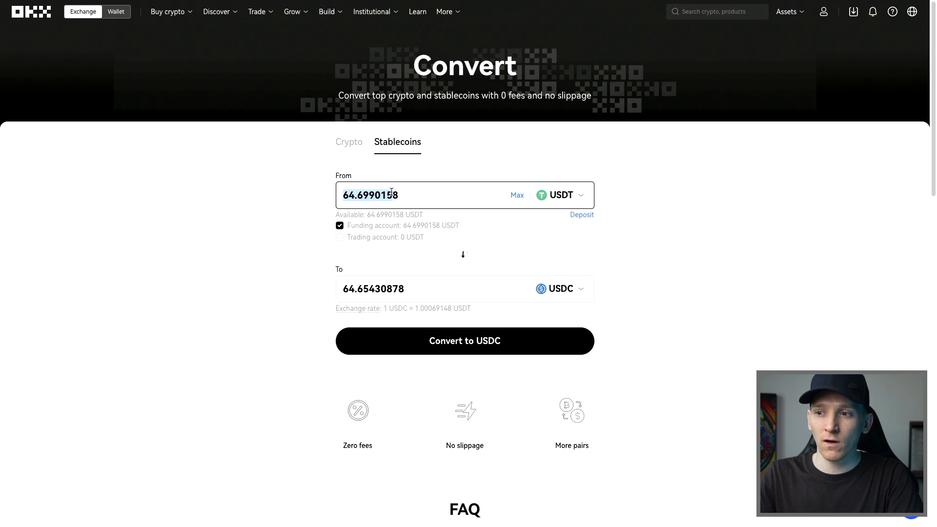
left_click_drag(345, 288, 382, 285)
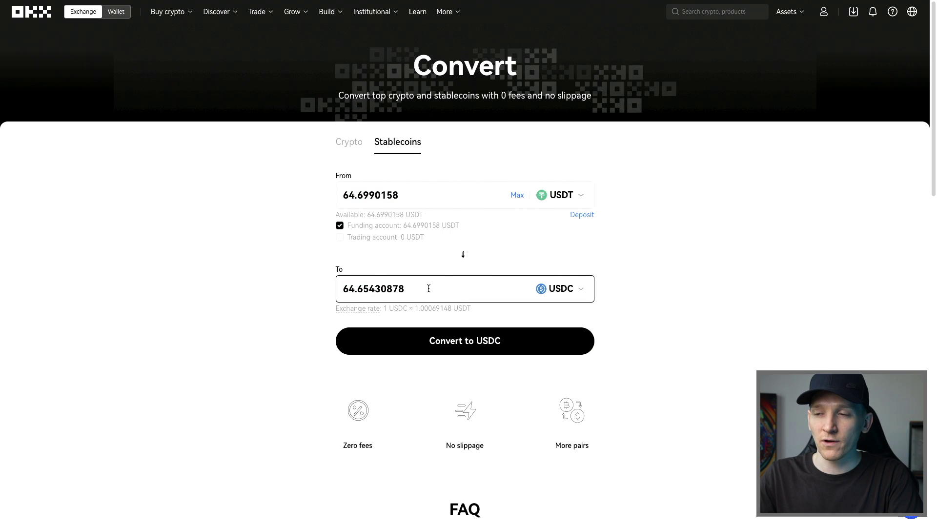
left_click(351, 143)
left_click_drag(428, 304, 436, 317)
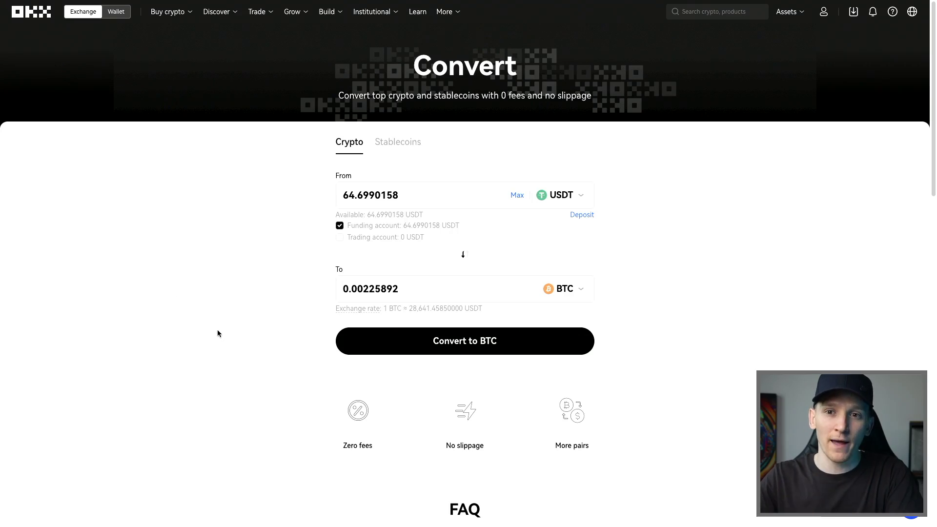
- Open the spot trading page and review its settings, including the option to click depth to input amount
mouse_move(271, 21)
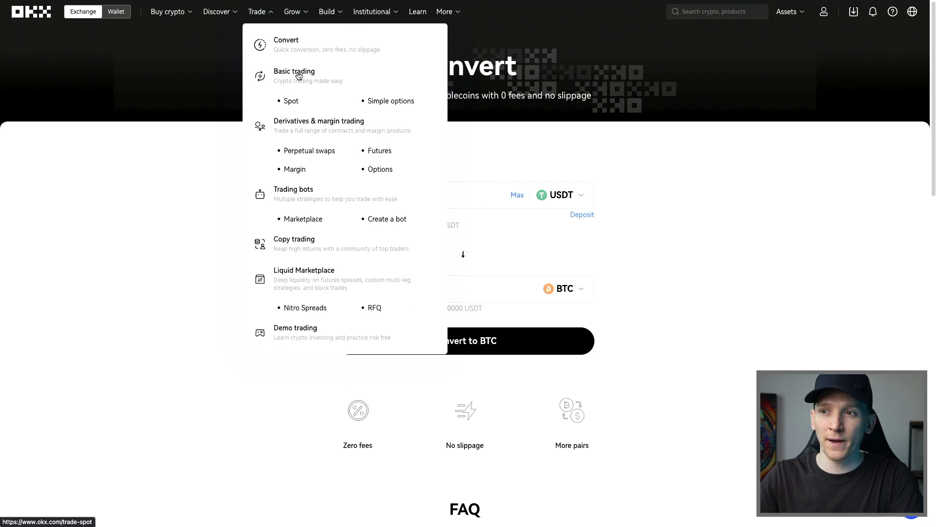
left_click(292, 102)
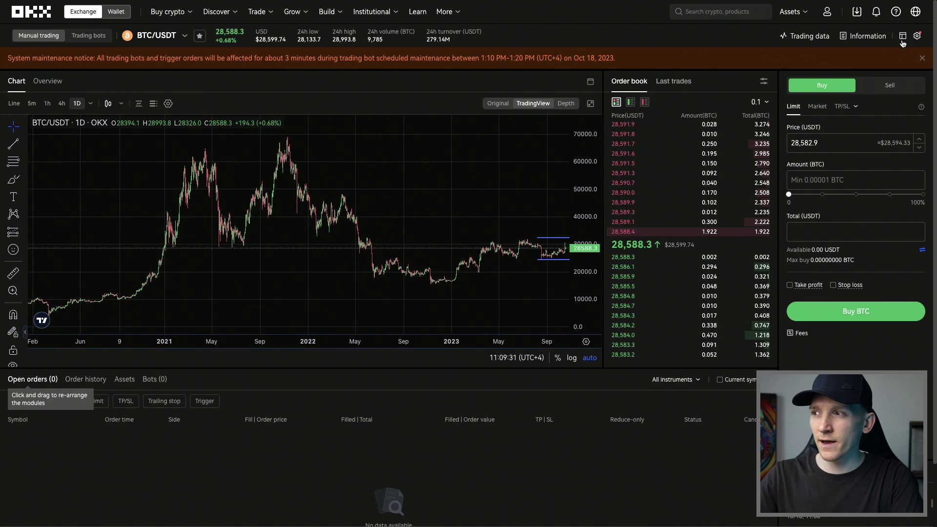
left_click(917, 36)
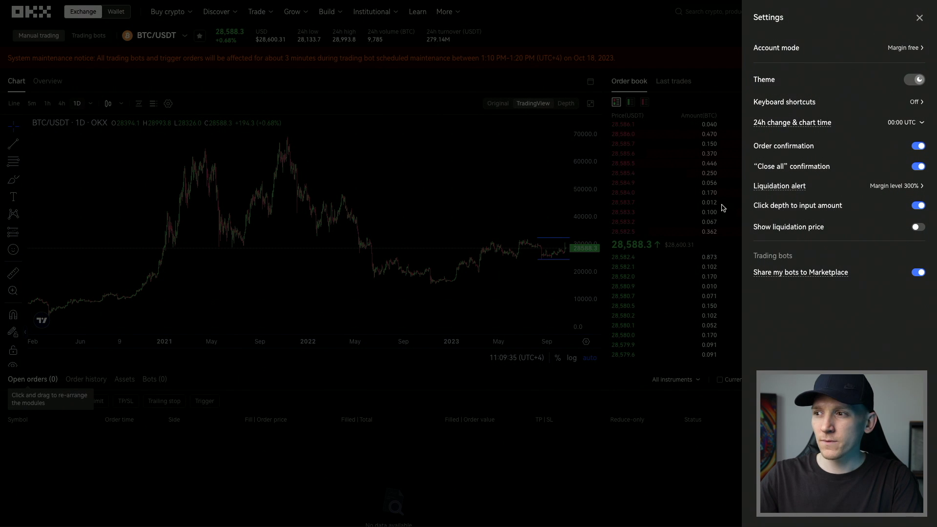
left_click_drag(824, 201, 834, 208)
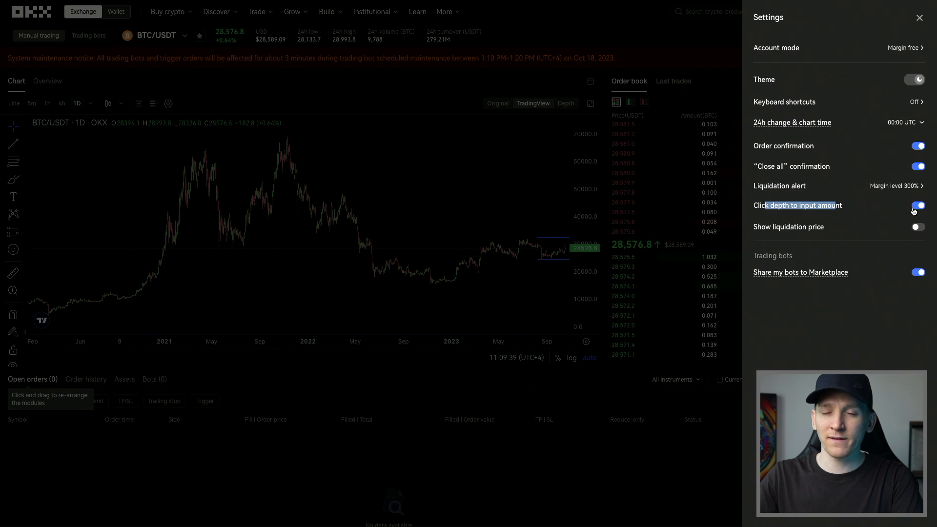
left_click(709, 49)
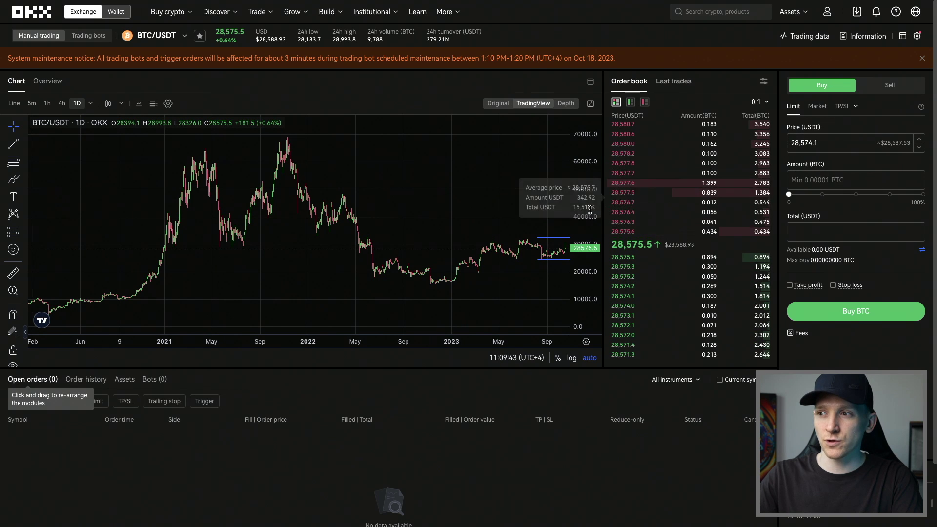
- Fill the buy order's limit price by picking prices from the BTC/USDT order book
left_click(648, 193)
left_click(623, 272)
left_click(633, 197)
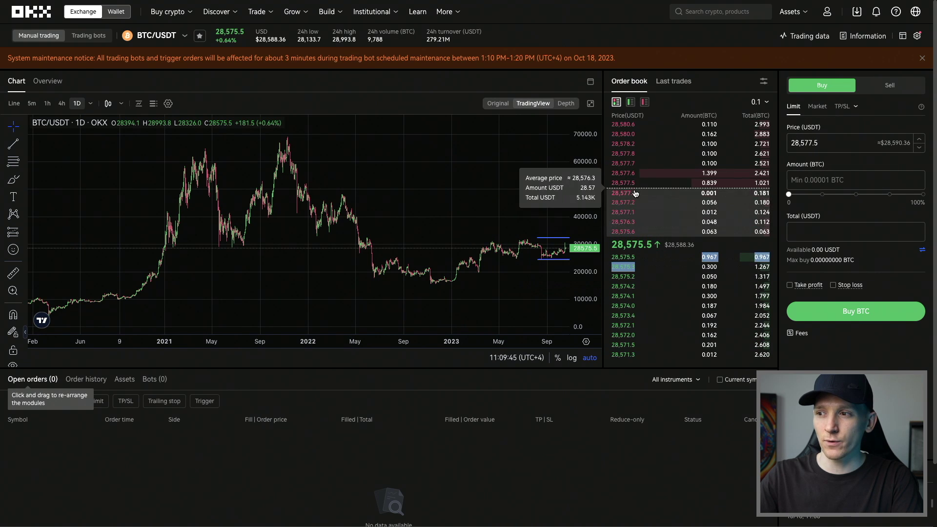
- Try the Standard trading layout and examine its chart, markets list and side-by-side buy and sell order forms
left_click(903, 37)
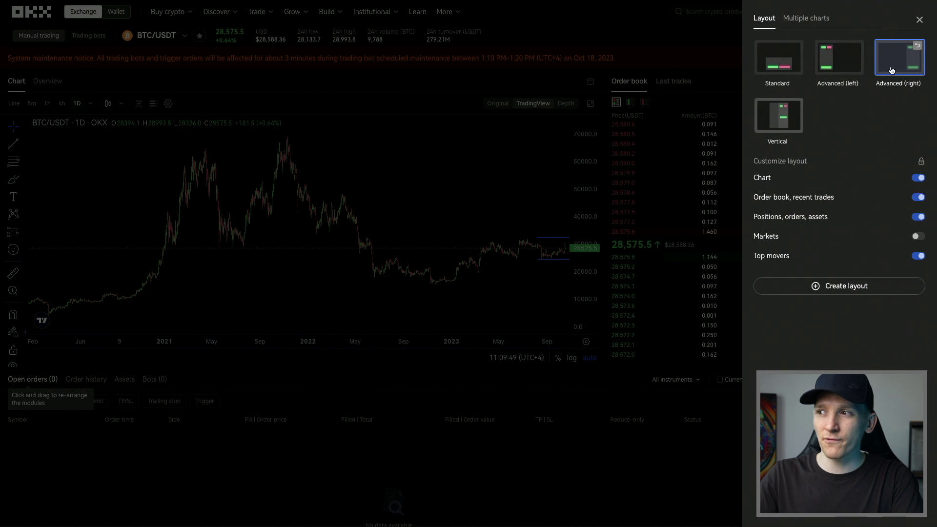
left_click(777, 66)
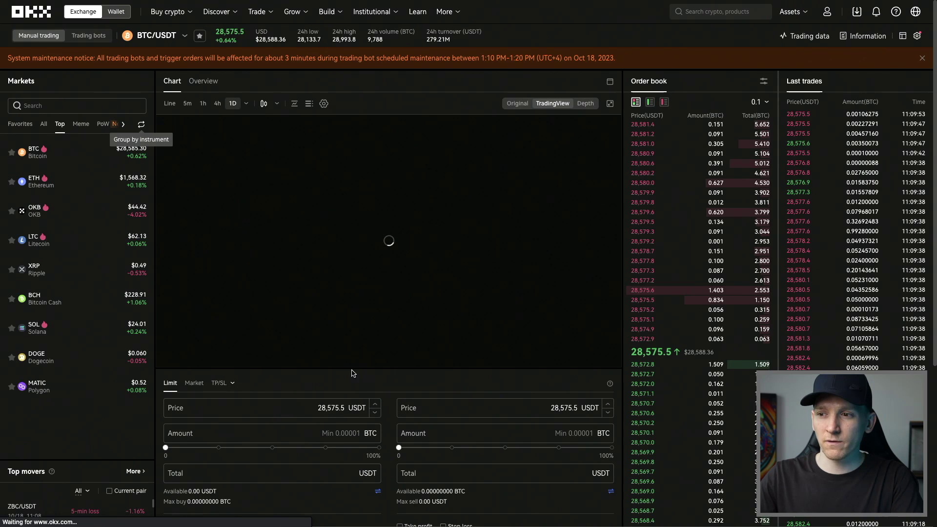
scroll(374, 409, "down", 3)
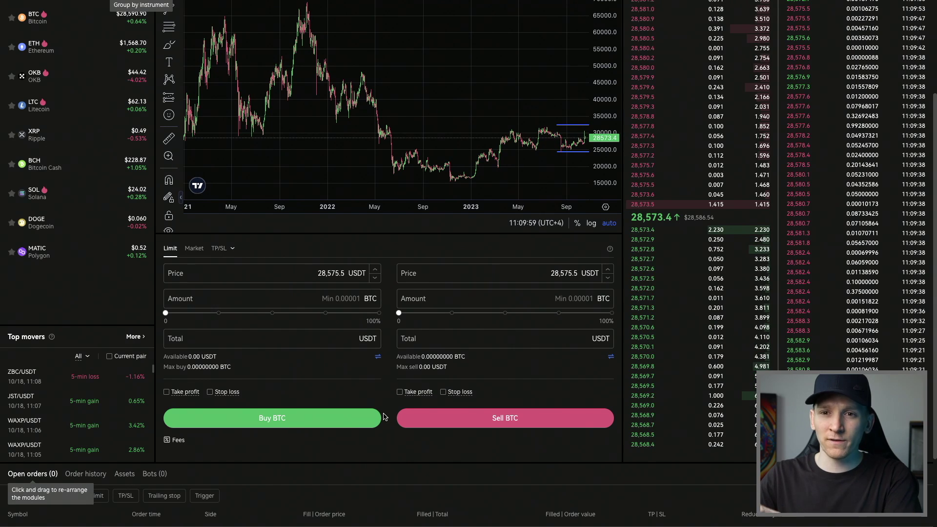
scroll(372, 430, "up", 2)
scroll(373, 431, "up", 1)
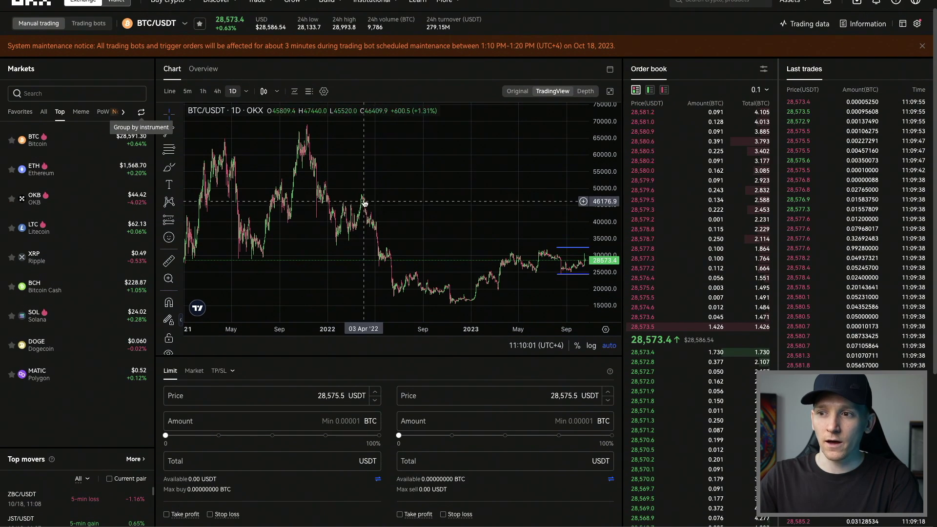
scroll(347, 251, "down", 1)
scroll(366, 420, "down", 2)
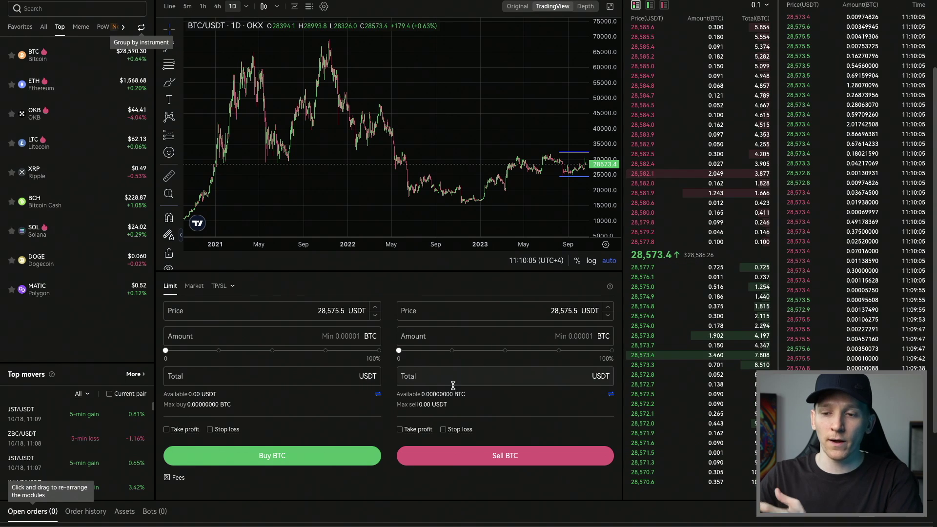
scroll(359, 438, "up", 2)
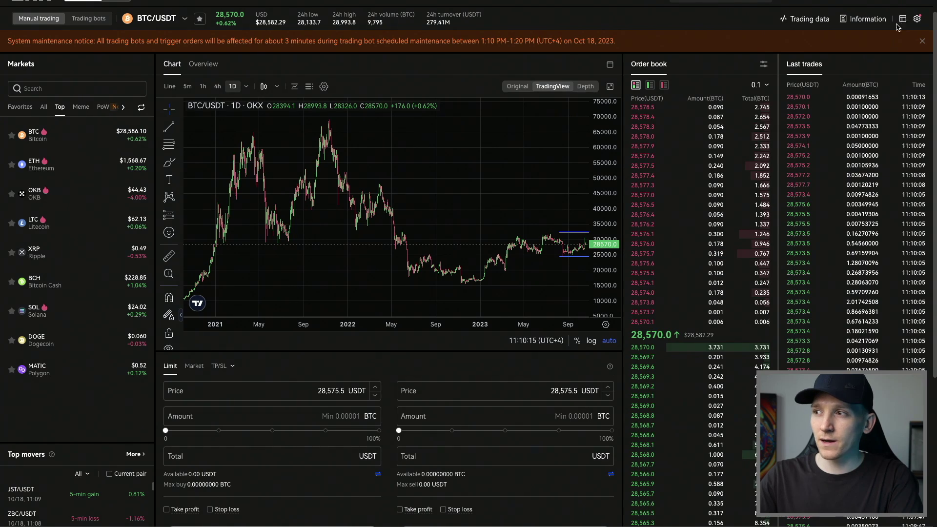
- Switch the trading page layout back to Advanced (right)
left_click(902, 18)
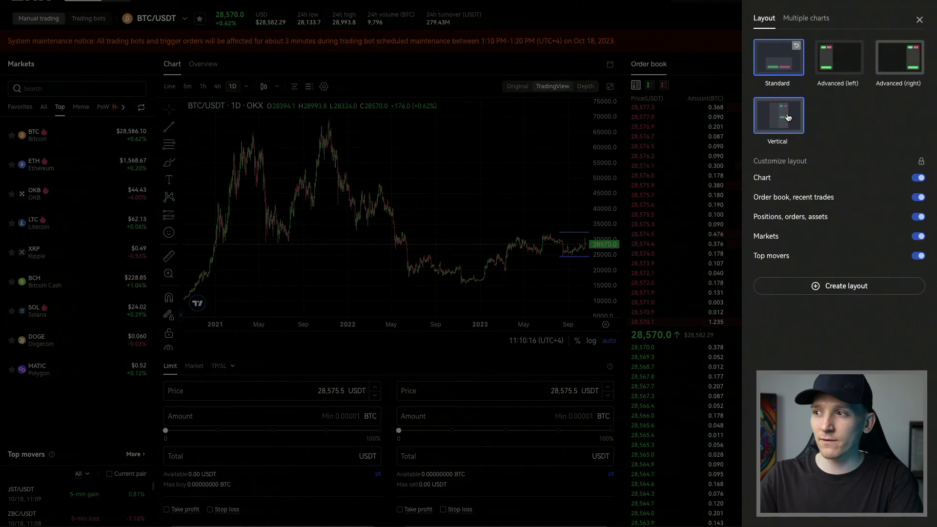
left_click(893, 60)
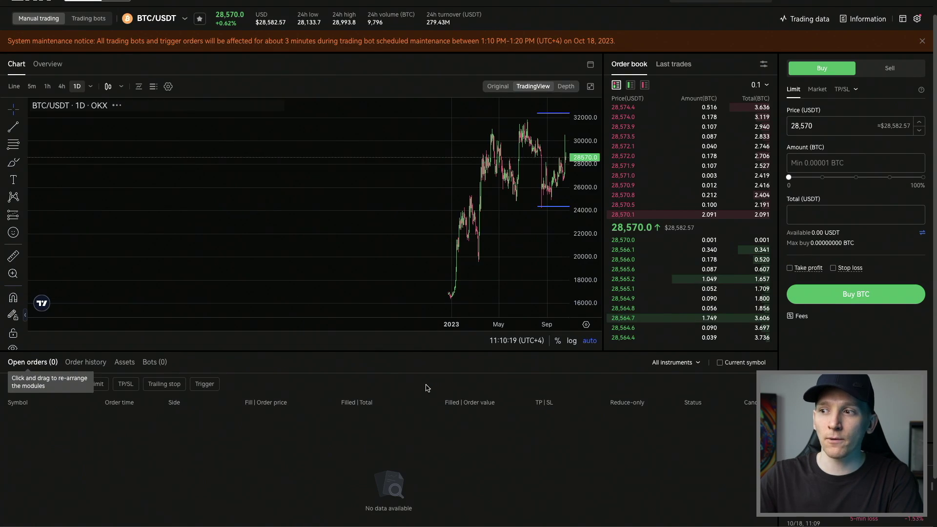
scroll(439, 440, "up", 1)
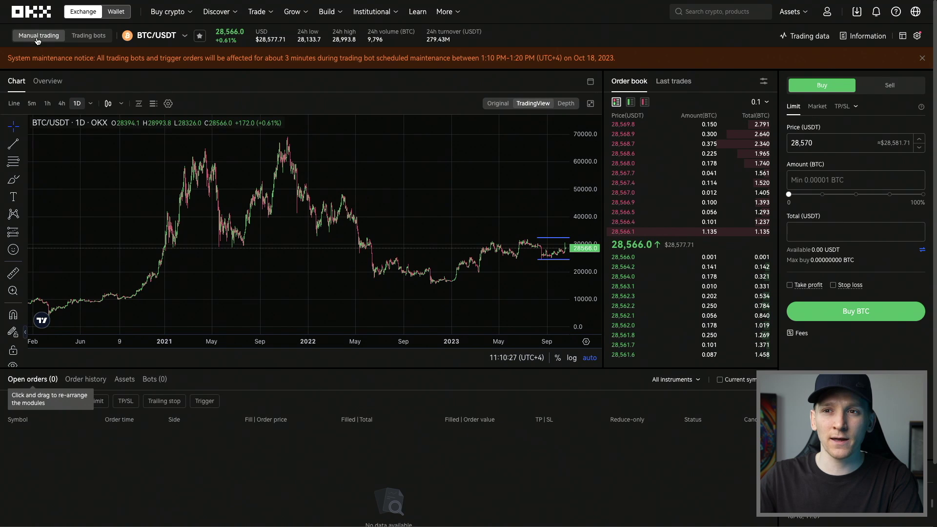
- Open the trading pair list and add BTC and ETH to the favorites
left_click(163, 36)
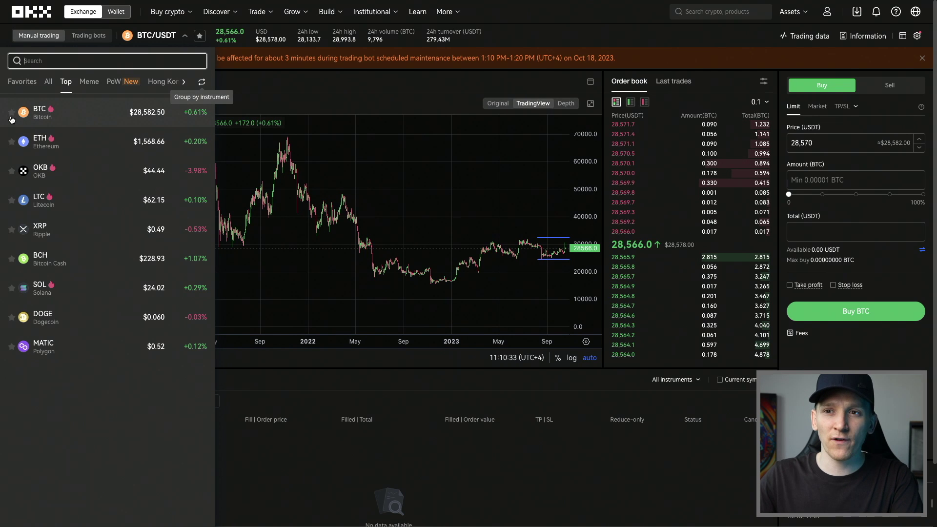
left_click(11, 113)
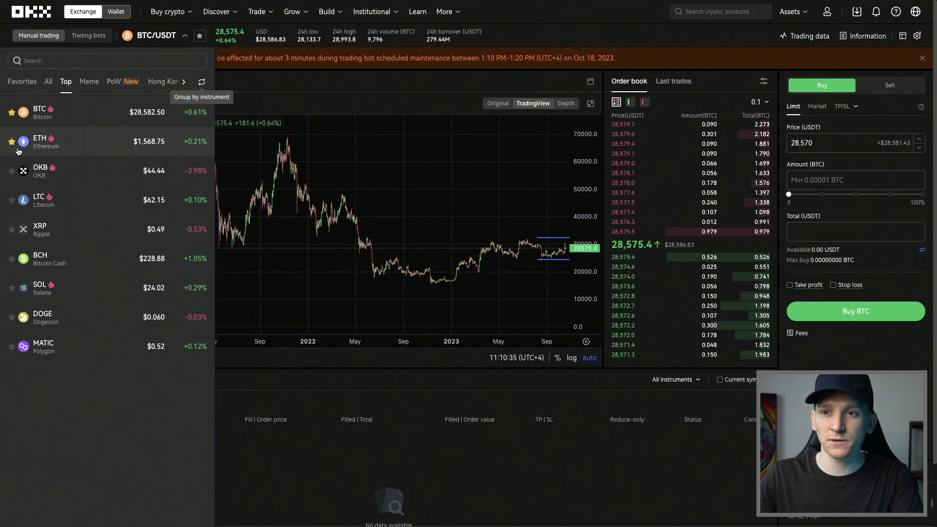
- Search the trading pairs for ada and sol, and clear the search
left_click(55, 61)
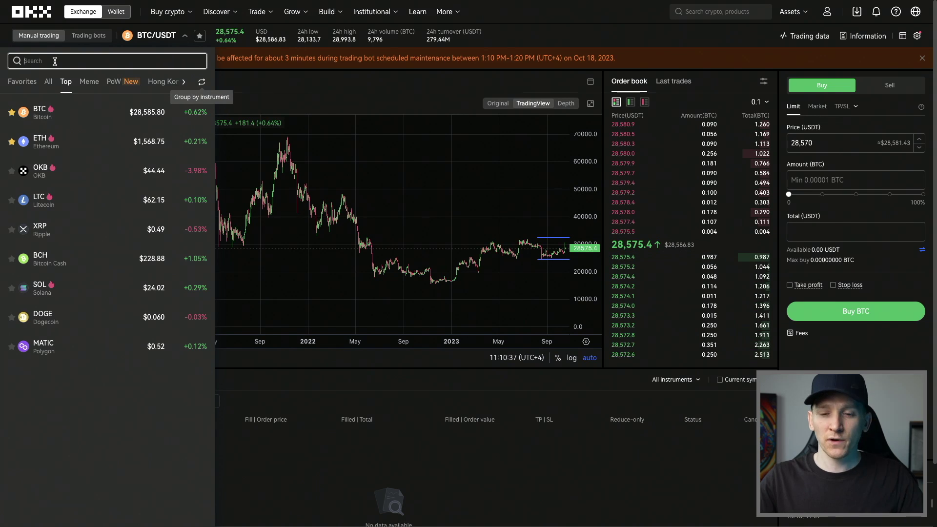
type("ada")
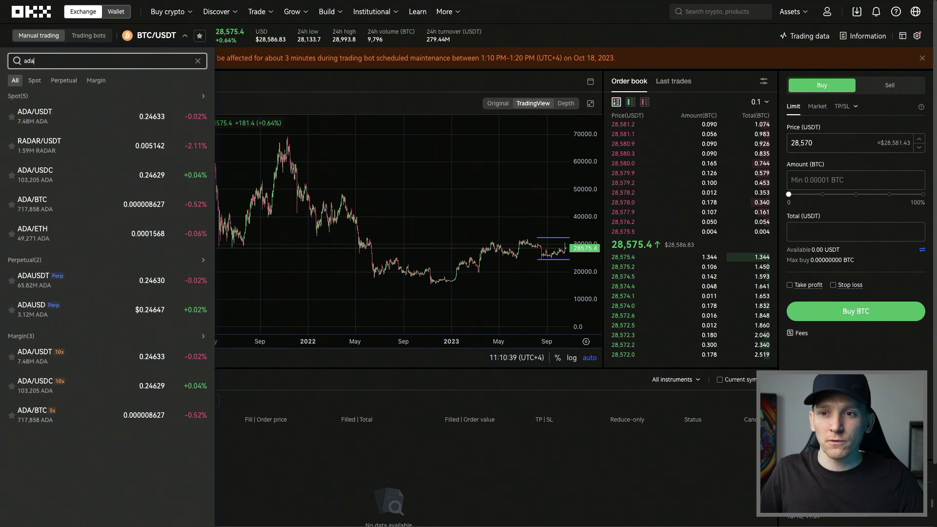
key("BackSpace")
key("BackSpace")
key("BackSpace")
type("sol")
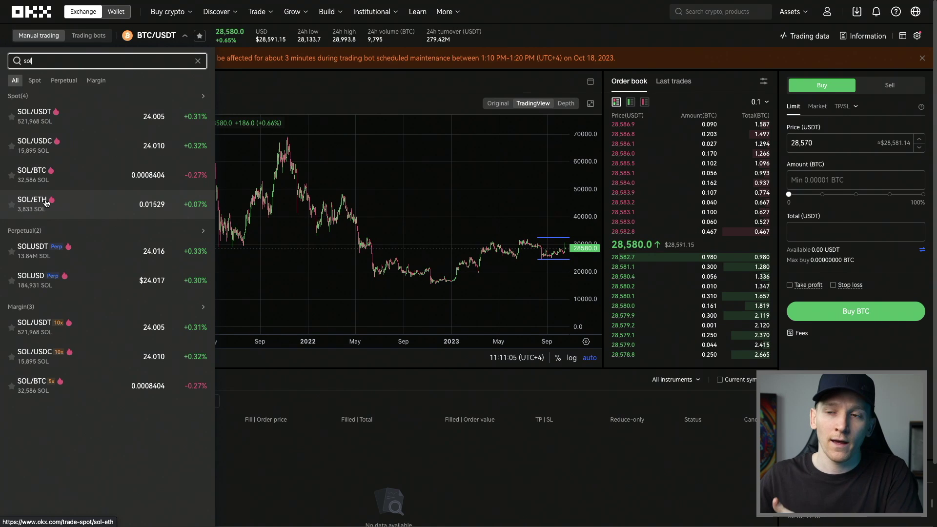
left_click(198, 60)
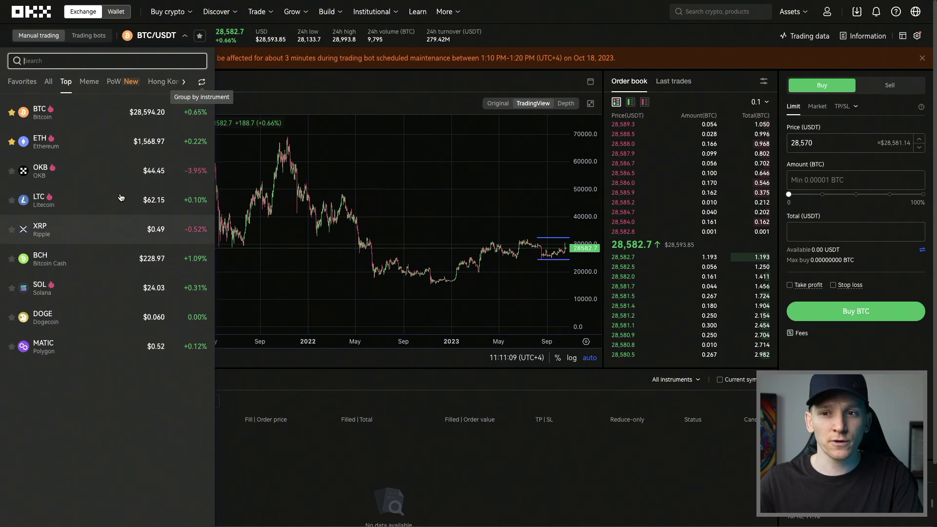
- Check the favorite pairs and return to the BTC/USDT chart to examine its price history more closely
left_click(22, 81)
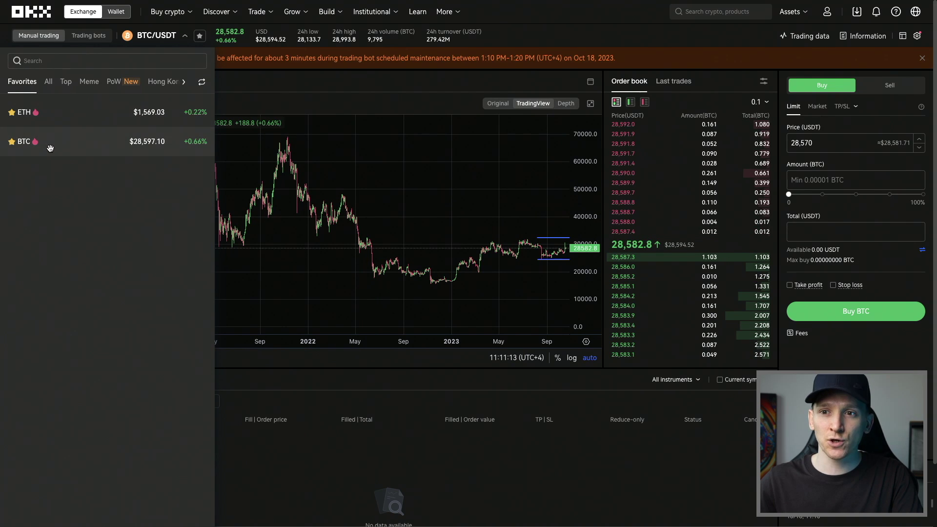
type("BTC")
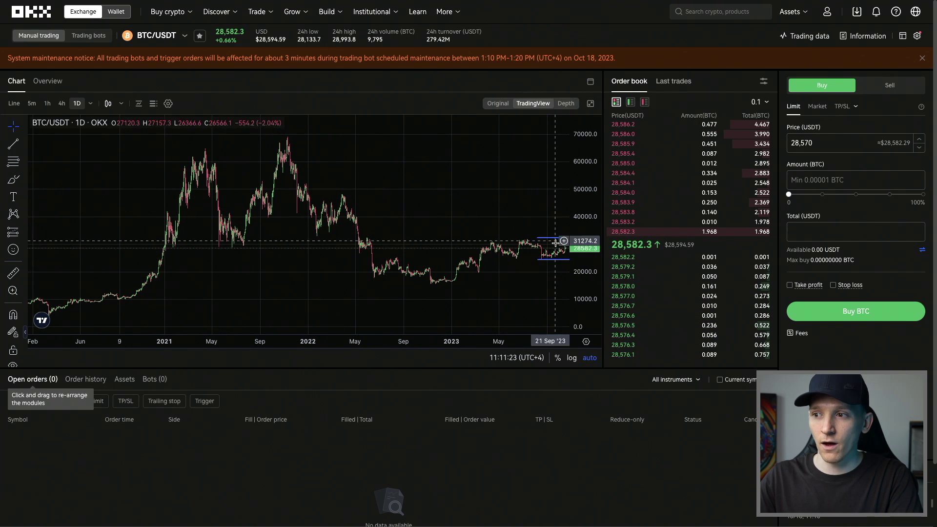
scroll(541, 327, "up", 3)
left_click_drag(588, 245, 587, 235)
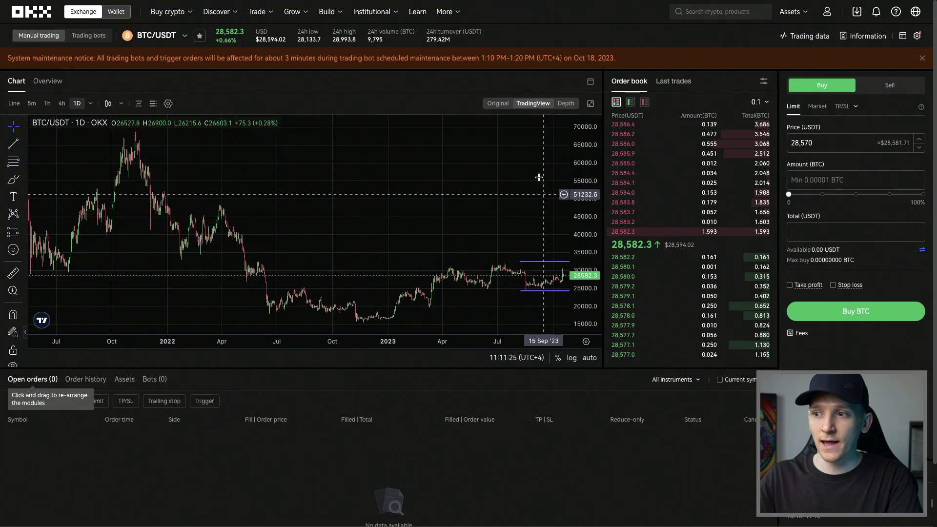
left_click_drag(526, 203, 504, 177)
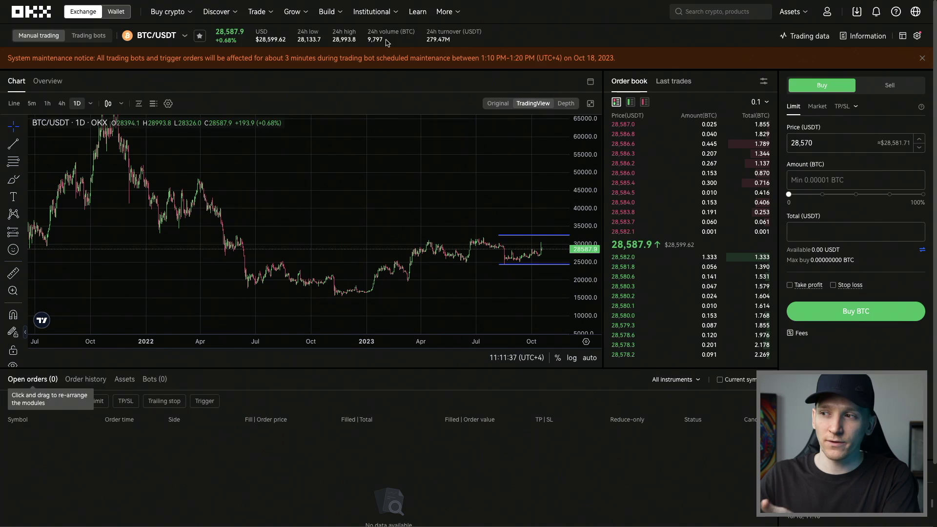
- Examine the BTC/USDT order book's buy and sell orders and compare them with the last trades
mouse_move(739, 127)
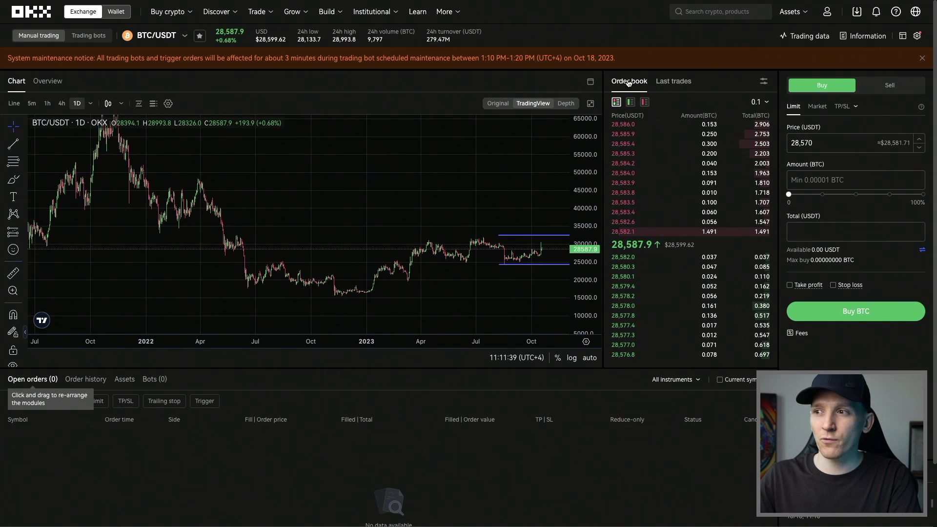
mouse_move(629, 224)
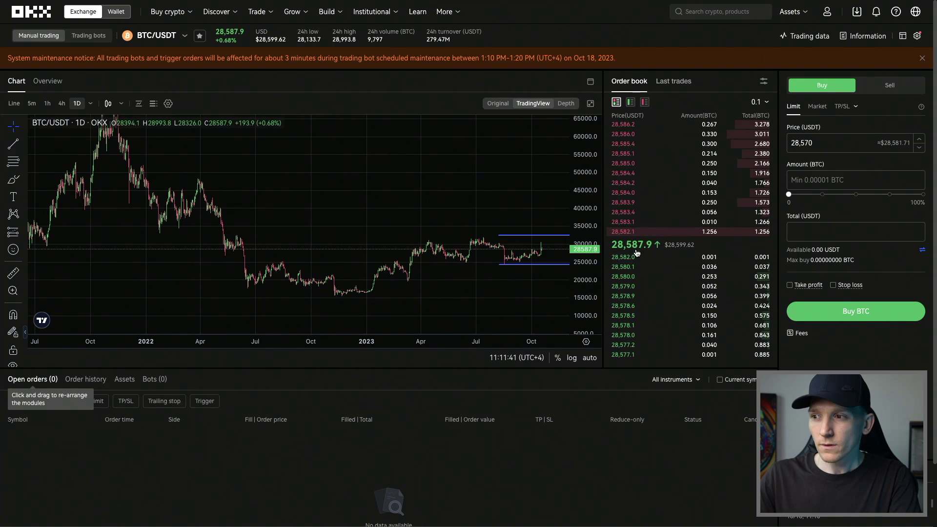
scroll(635, 248, "down", 1)
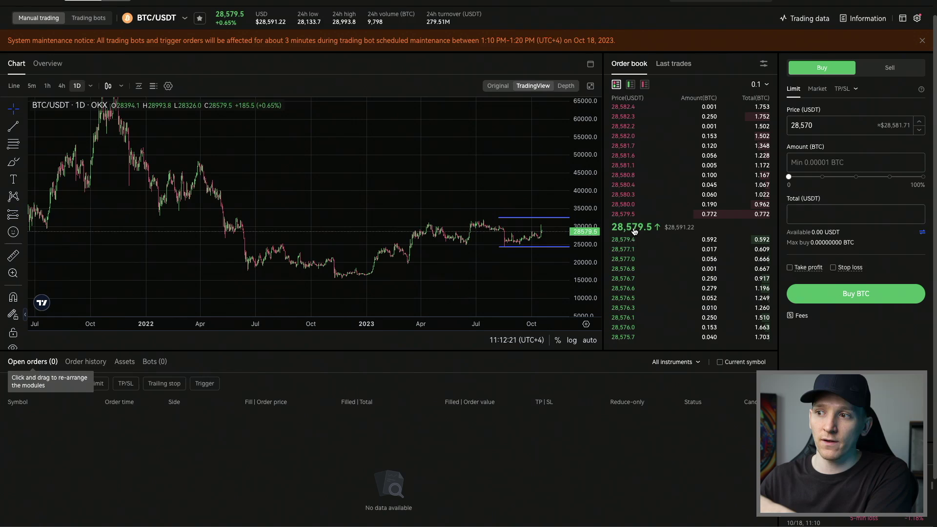
left_click(673, 64)
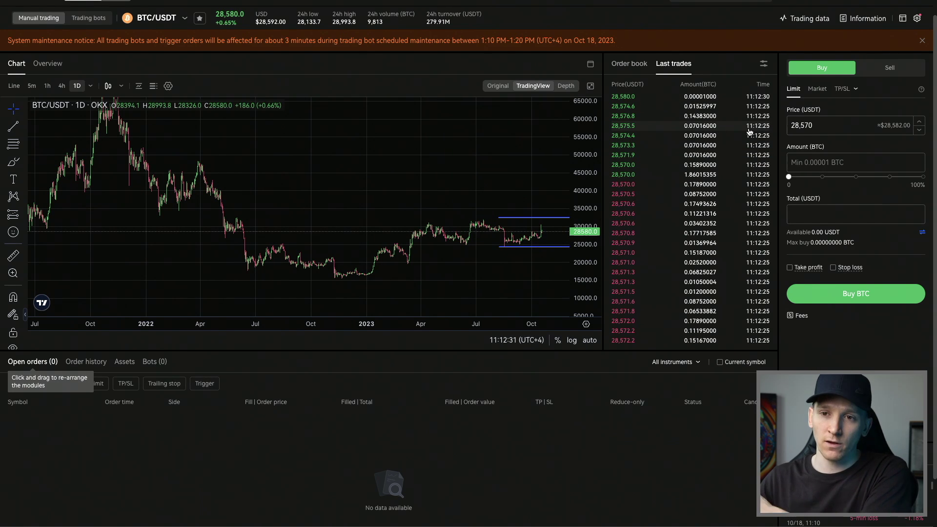
left_click(630, 65)
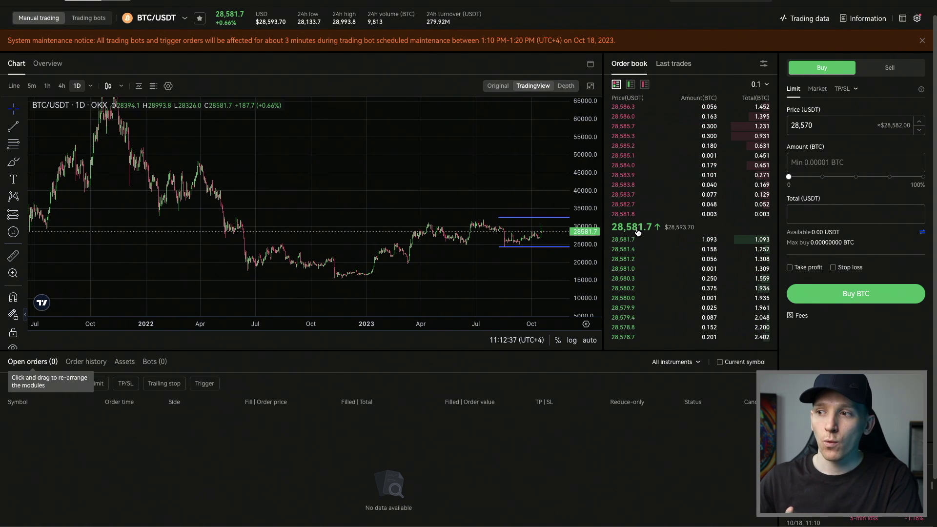
mouse_move(633, 328)
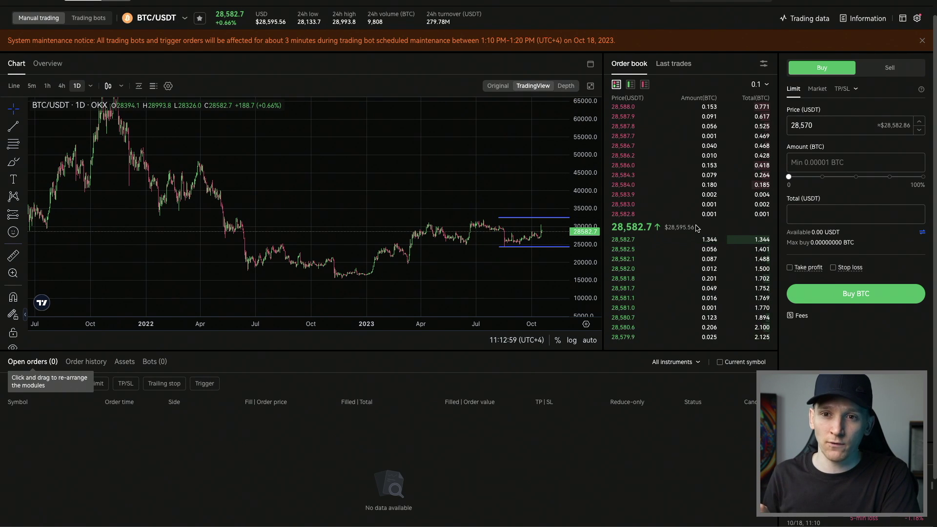
mouse_move(685, 205)
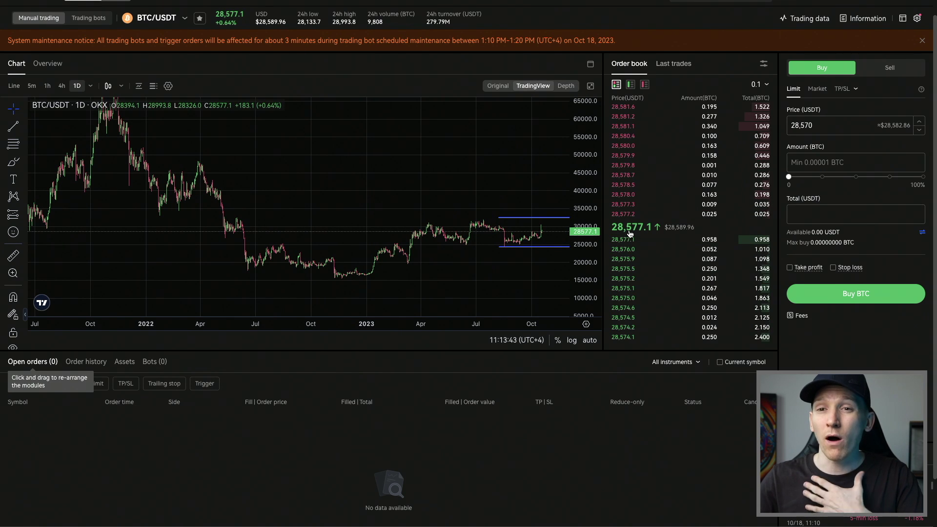
mouse_move(633, 220)
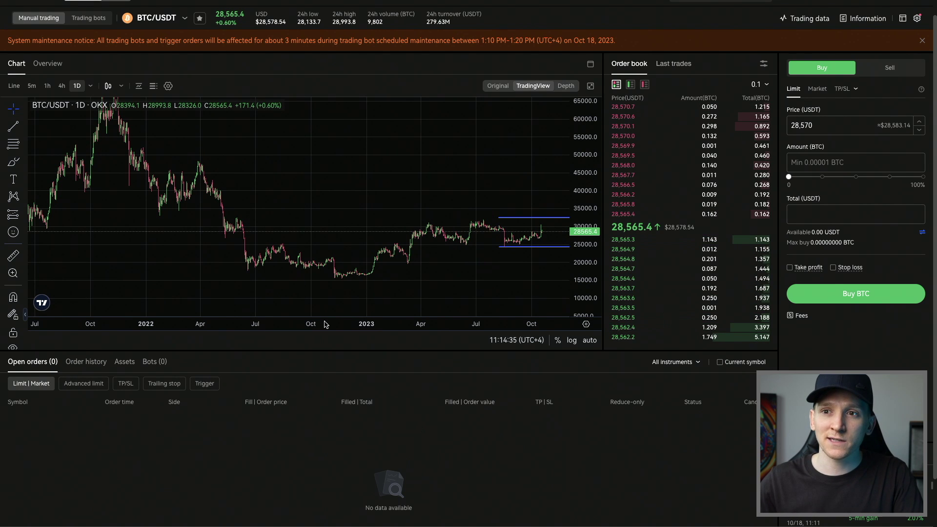
- Search the trading pair list for btc to review the available Bitcoin markets
scroll(150, 73, "up", 1)
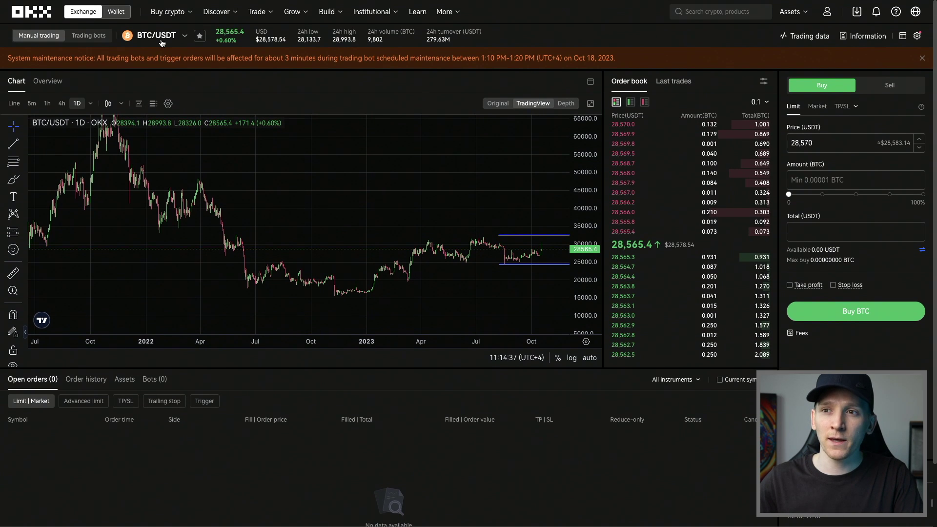
mouse_move(161, 36)
type("btc")
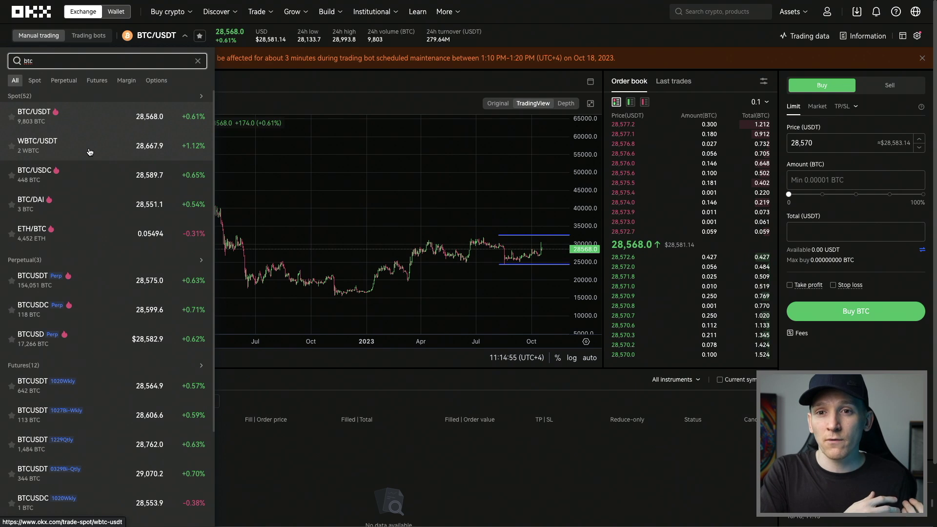
- Return to the BTC/USDT pair, set the buy order to Market type and try the slider for the order total
left_click(33, 122)
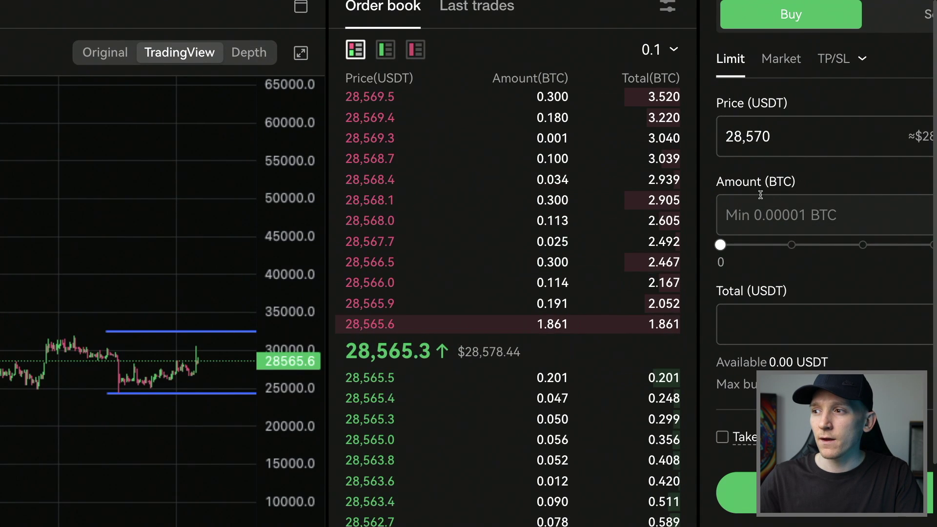
left_click(785, 61)
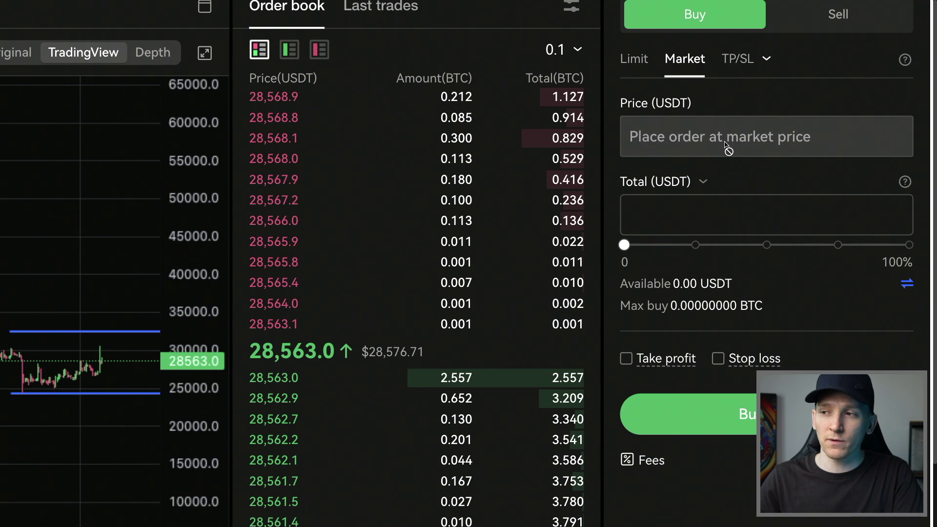
scroll(726, 146, "down", 1)
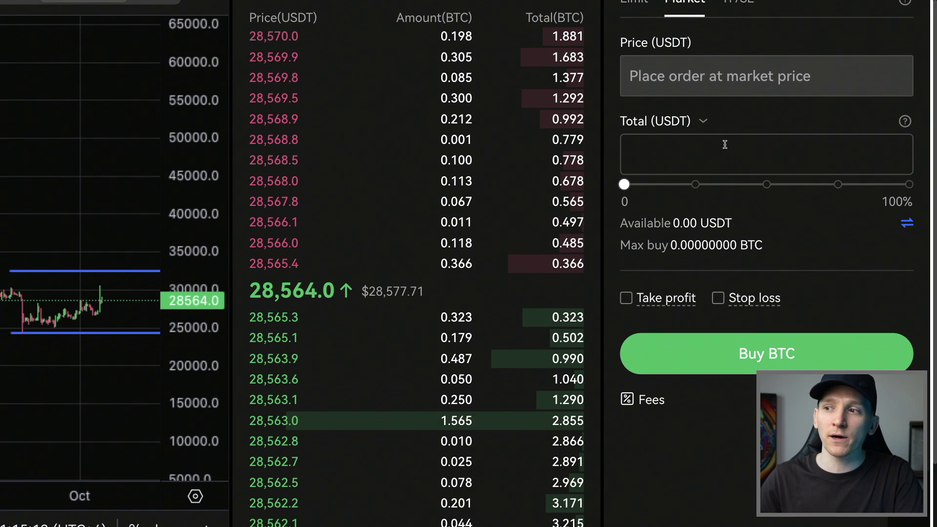
mouse_move(627, 187)
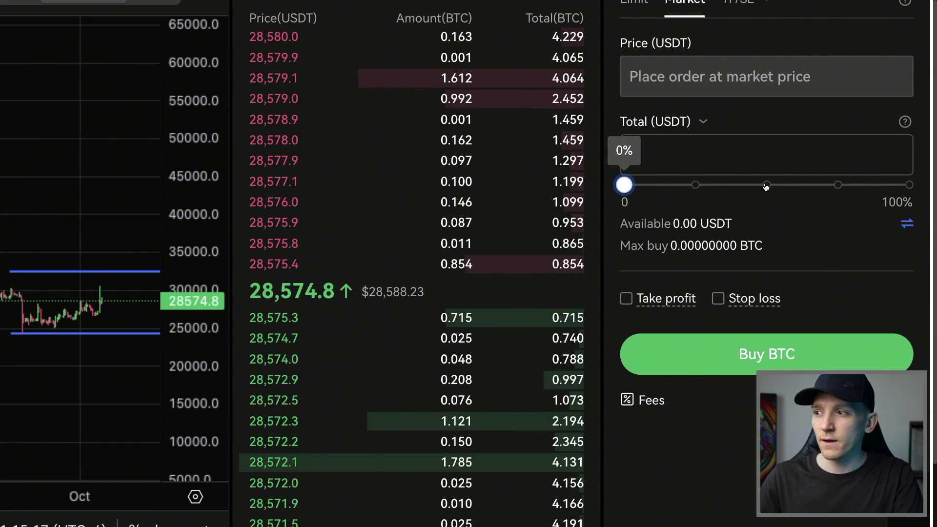
left_click(858, 185)
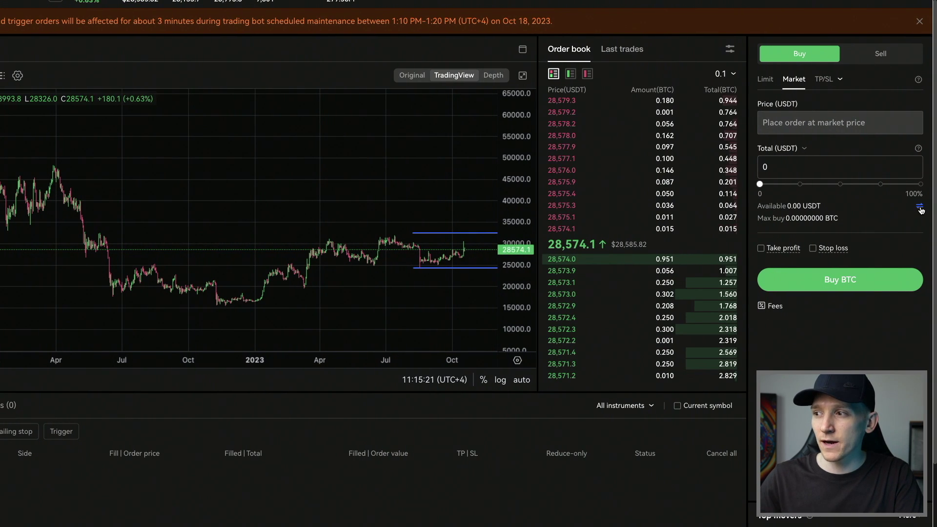
- Transfer the maximum available USDT from the Funding account to the Trading account
left_click(920, 210)
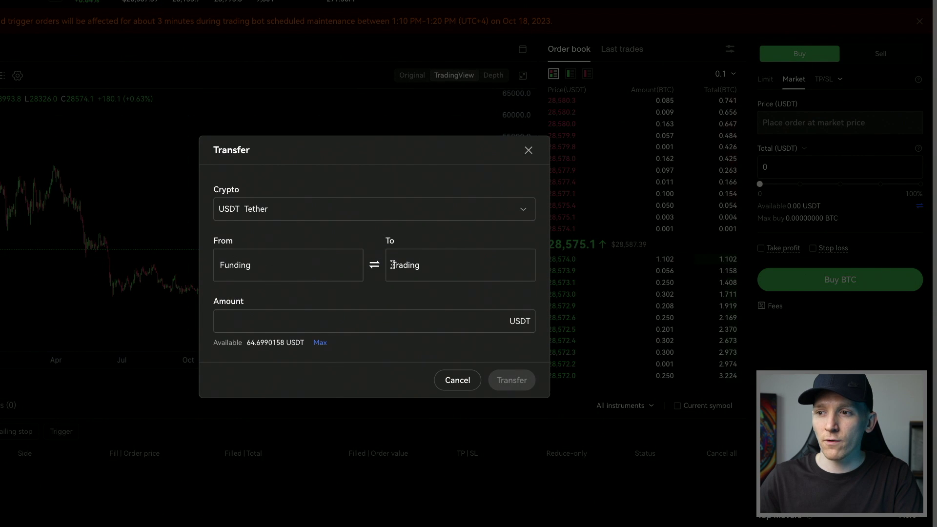
left_click(469, 319)
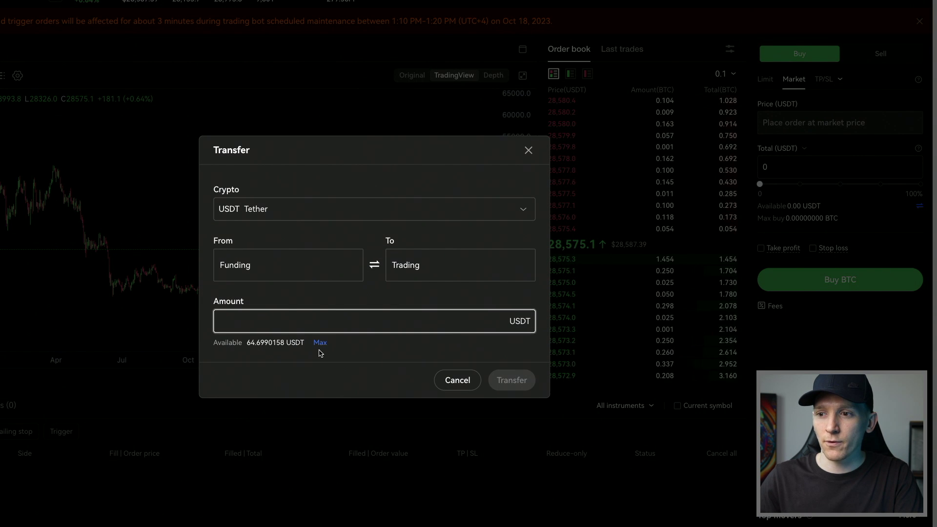
left_click(320, 343)
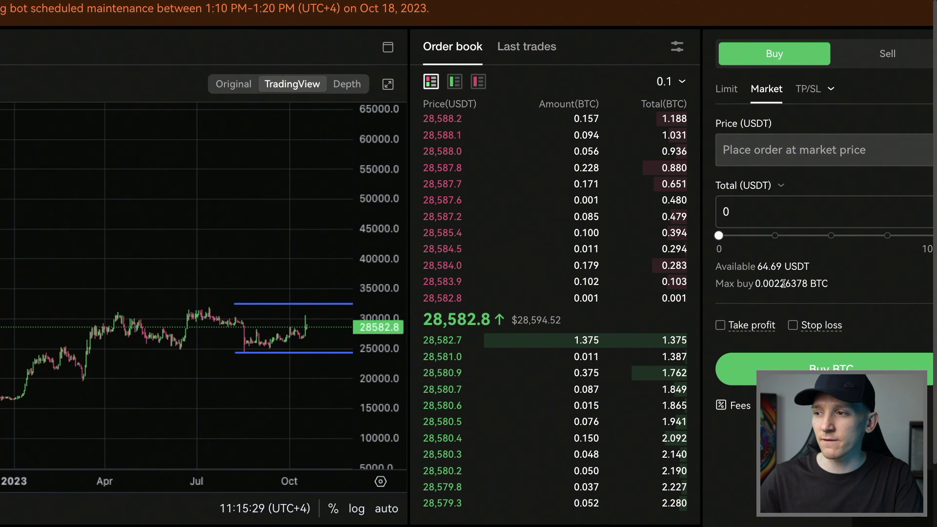
- Allocate 50% of the balance to the market buy order, then replace the total with 30 USDT
left_click(831, 235)
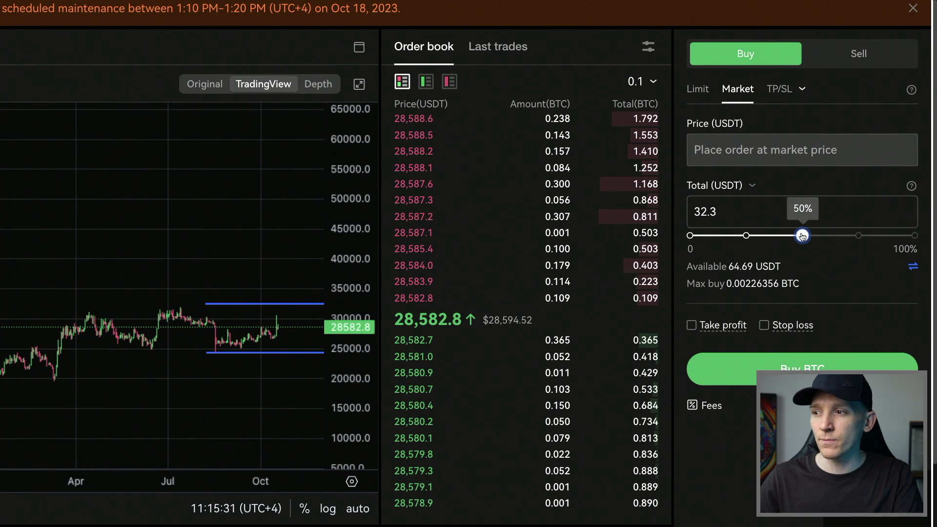
left_click(732, 212)
key("BackSpace")
type("0")
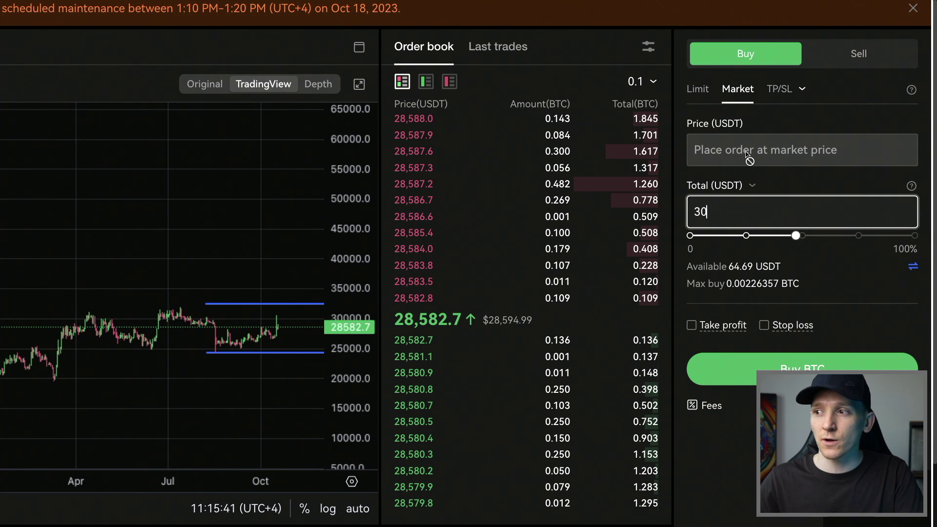
scroll(803, 159, "down", 1)
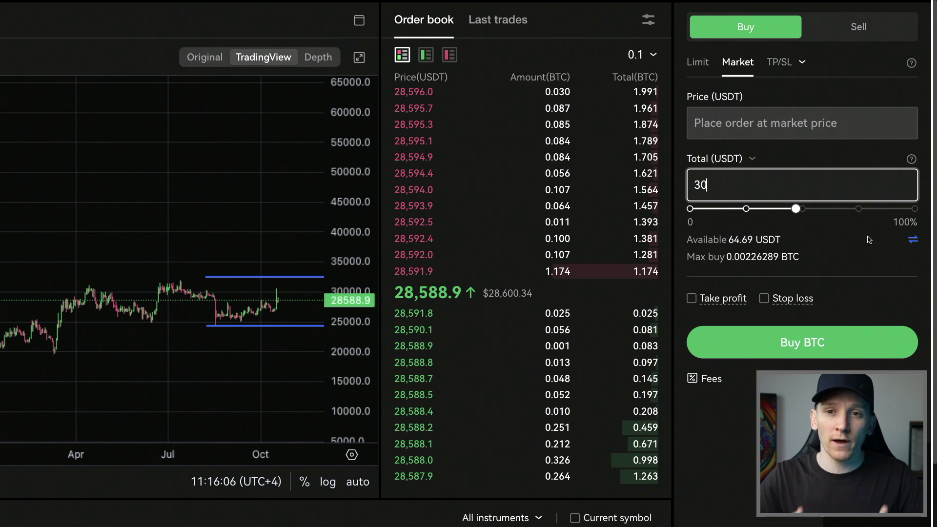
left_click(749, 70)
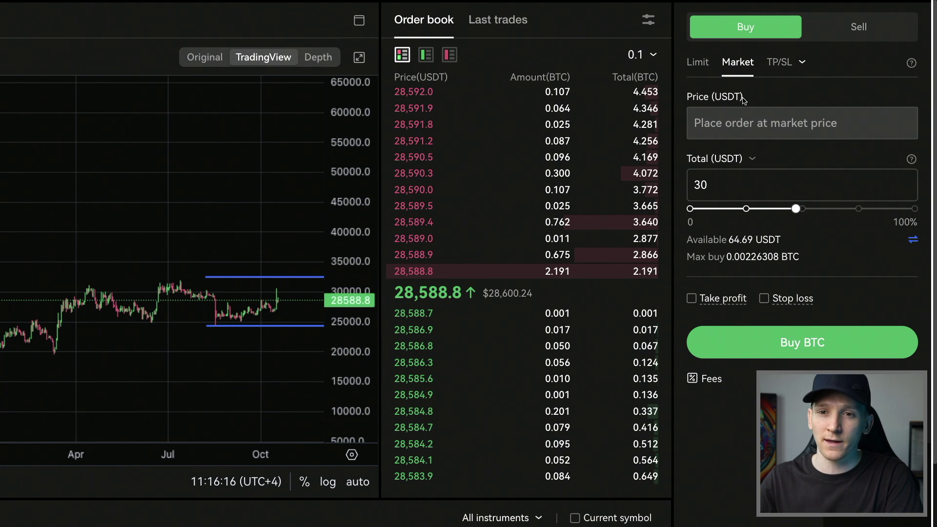
- Switch to a limit buy order, try picking prices from the order book and set the limit price to 28,587 USDT
left_click(699, 65)
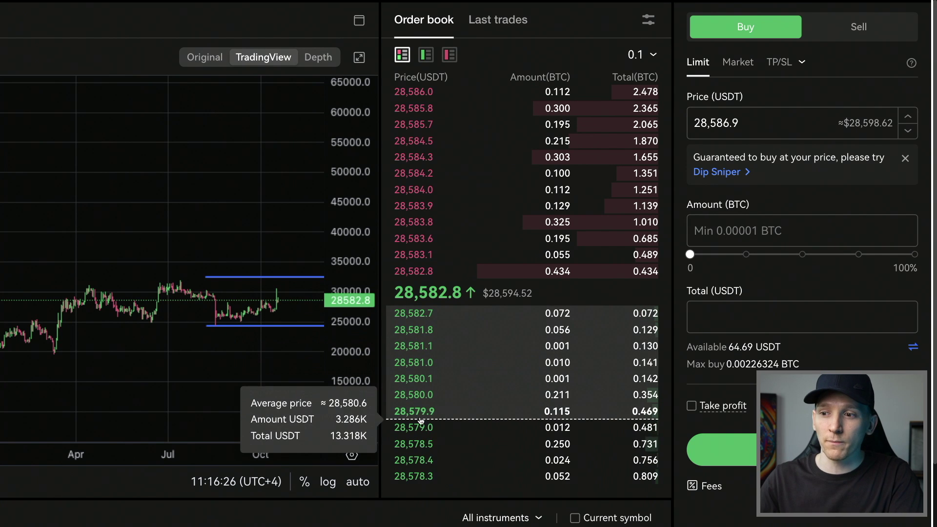
left_click(420, 472)
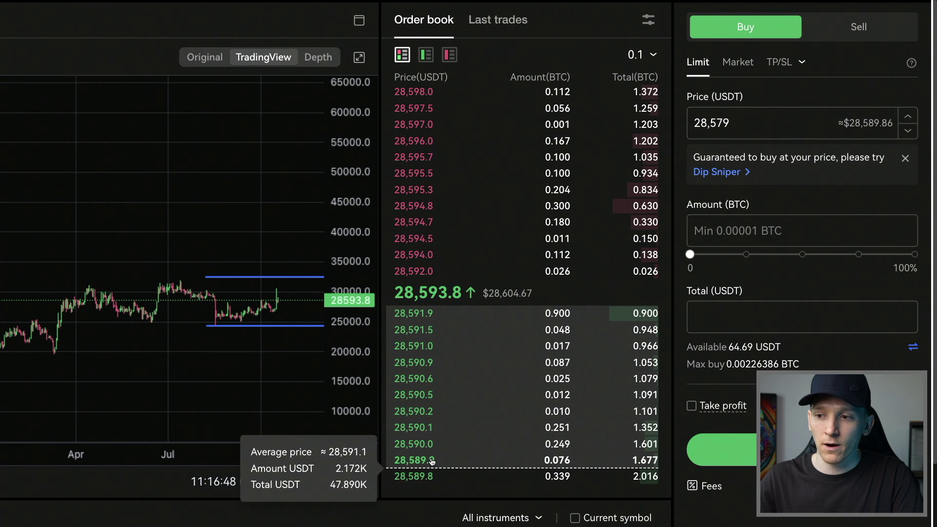
left_click(420, 481)
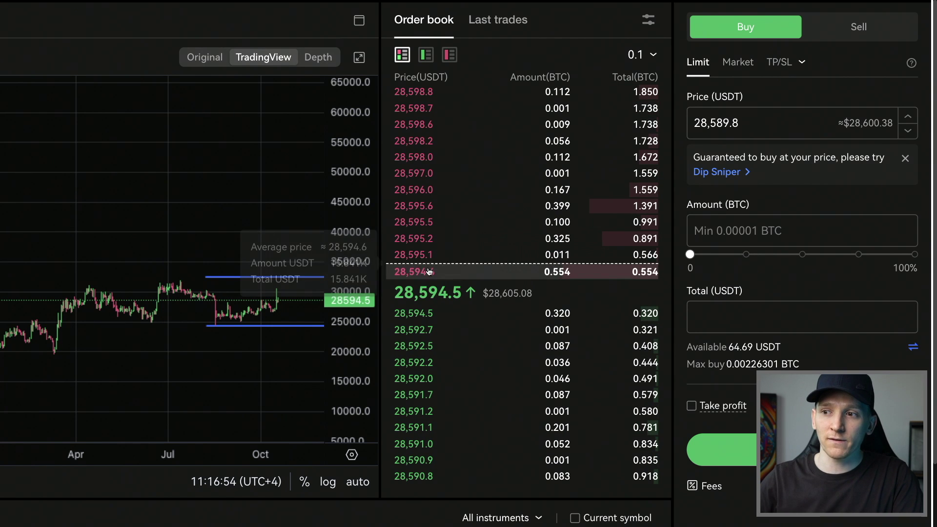
left_click(754, 121)
key("BackSpace")
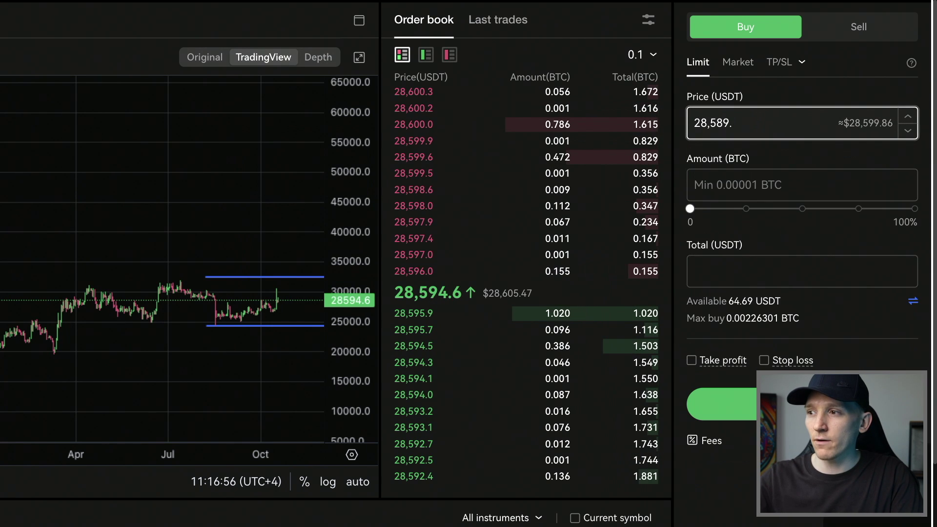
key("BackSpace")
type("7")
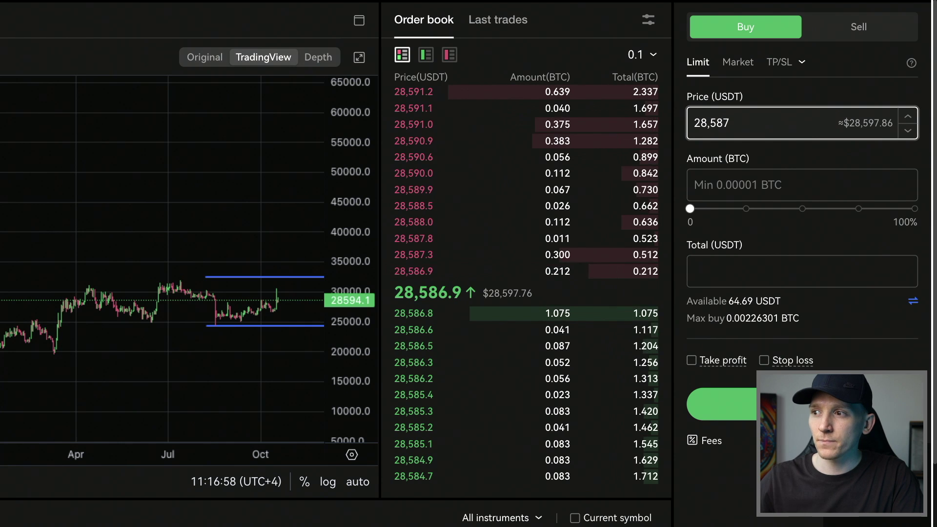
- Adjust the limit order's amount to about half of the balance and set its total to 30 USDT
left_click(797, 208)
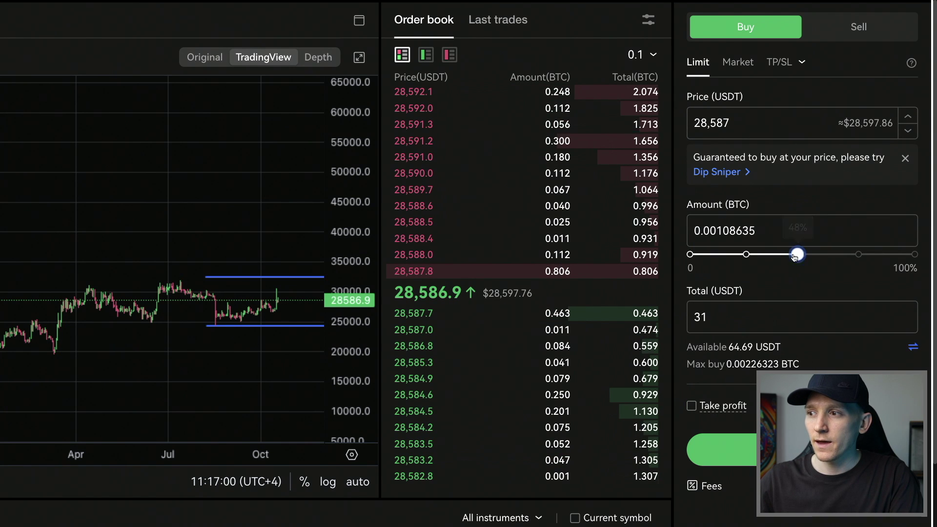
mouse_move(798, 257)
mouse_move(811, 264)
left_mouse_down()
mouse_move(746, 256)
mouse_move(838, 256)
mouse_move(795, 261)
left_mouse_up()
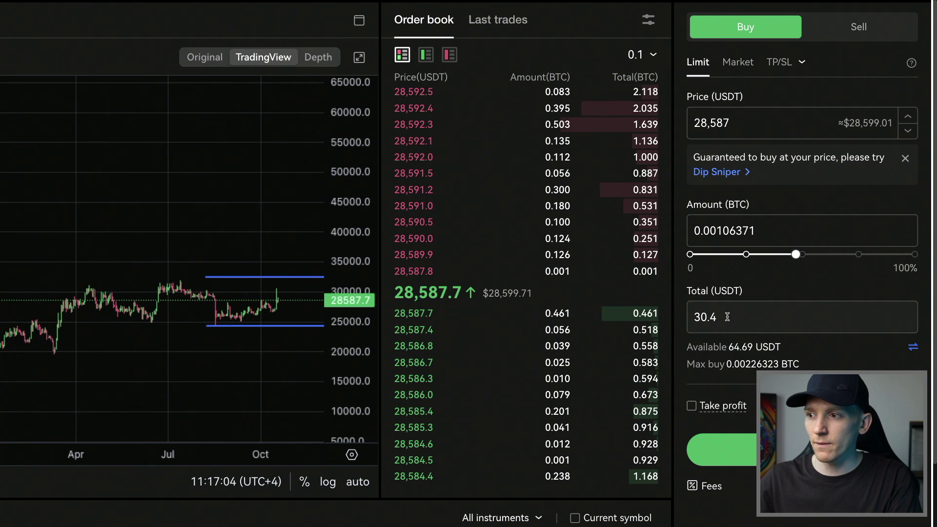
left_click(727, 318)
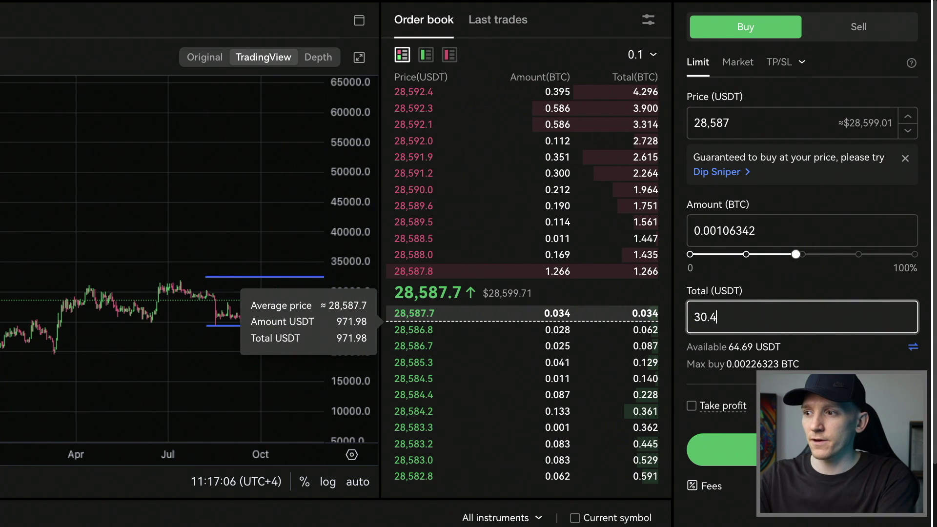
left_click(821, 285)
scroll(825, 284, "down", 1)
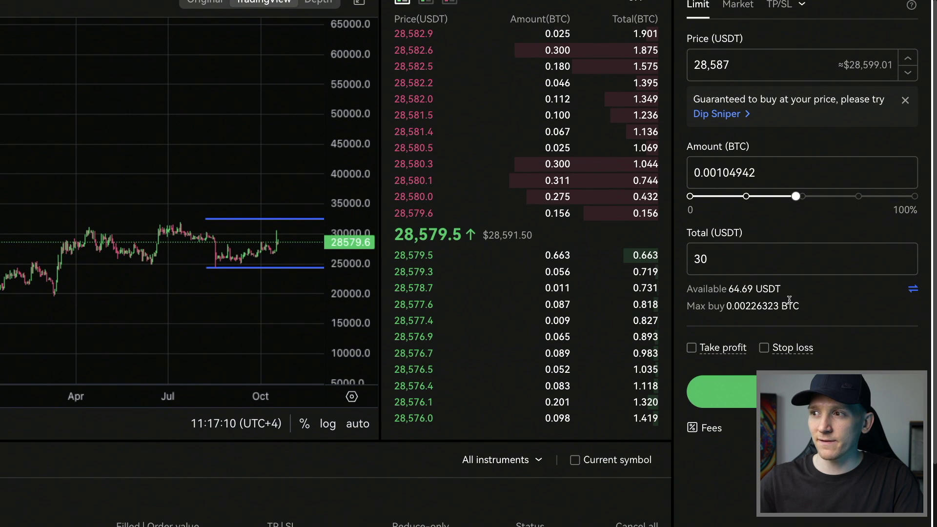
- Change the limit buy price to 27,000 USDT
scroll(788, 303, "up", 1)
left_click(743, 125)
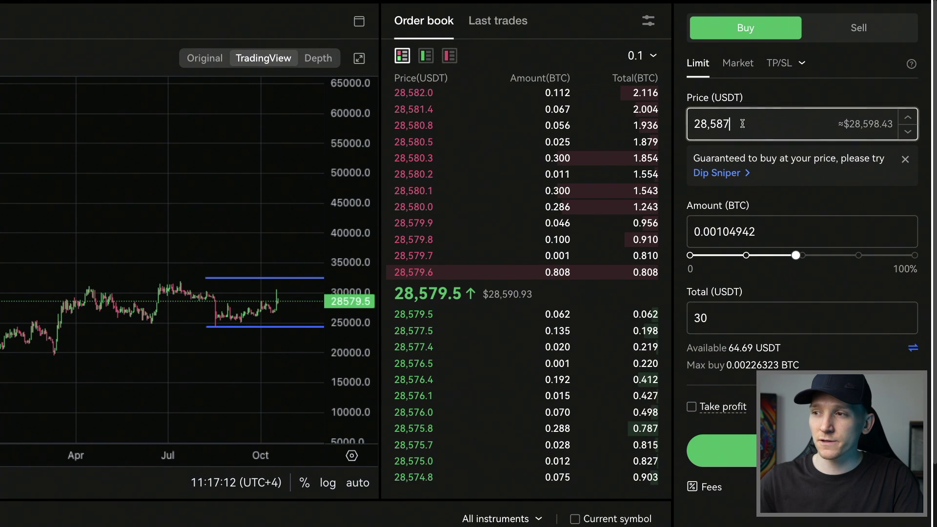
key("BackSpace")
key("BackSpace")
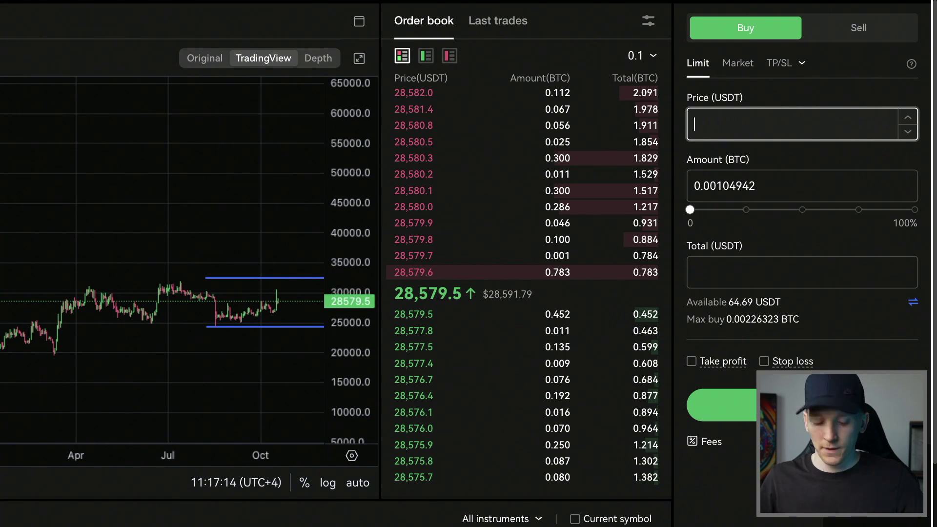
type("7000")
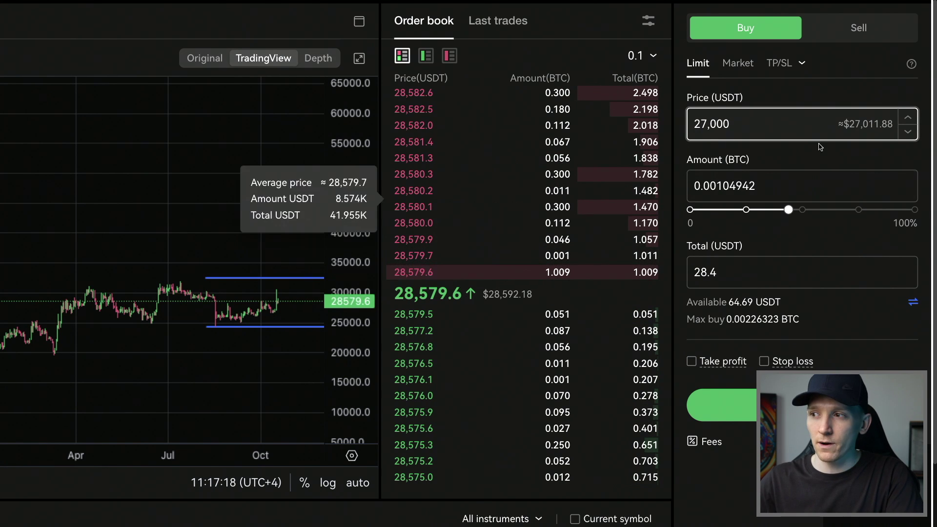
- Set the limit order's total to 30 USDT, then place and confirm the BTC buy order
scroll(823, 146, "down", 1)
scroll(823, 146, "down", 1)
left_click(735, 238)
key("BackSpace")
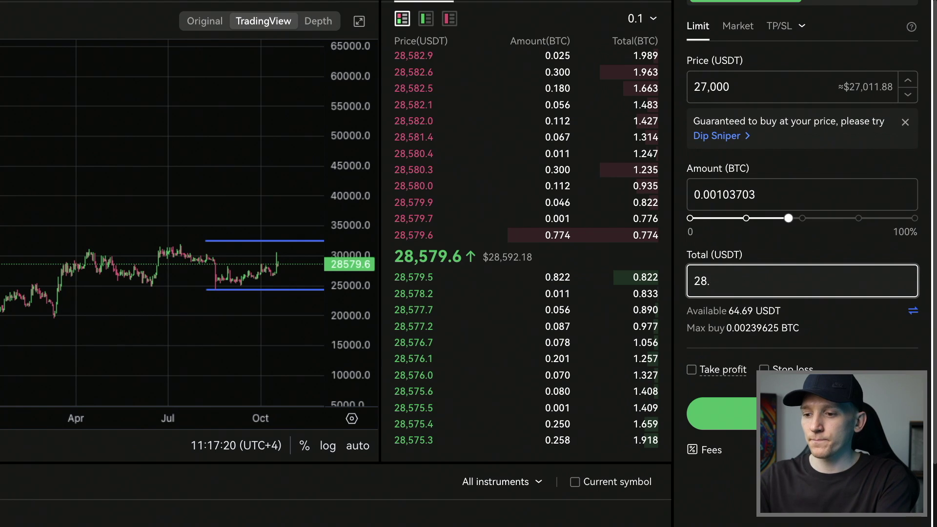
type("30")
scroll(824, 146, "down", 2)
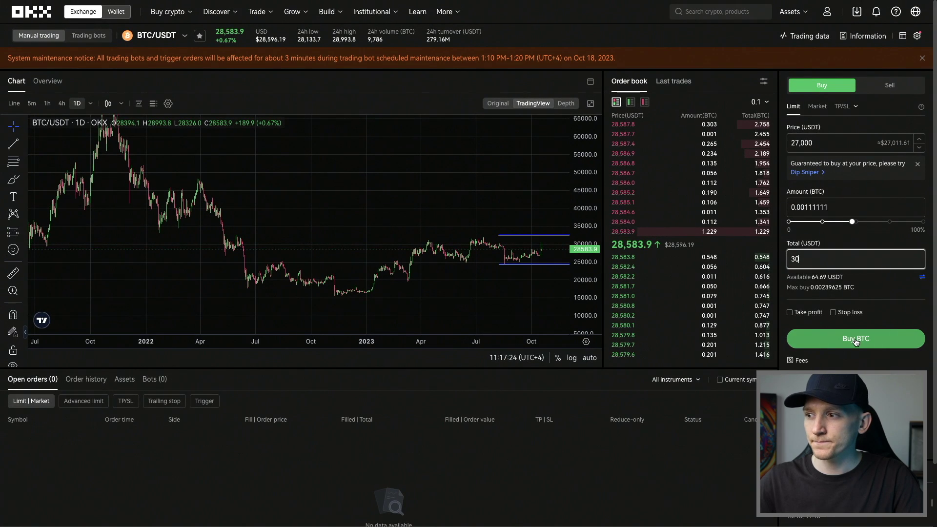
left_click(855, 340)
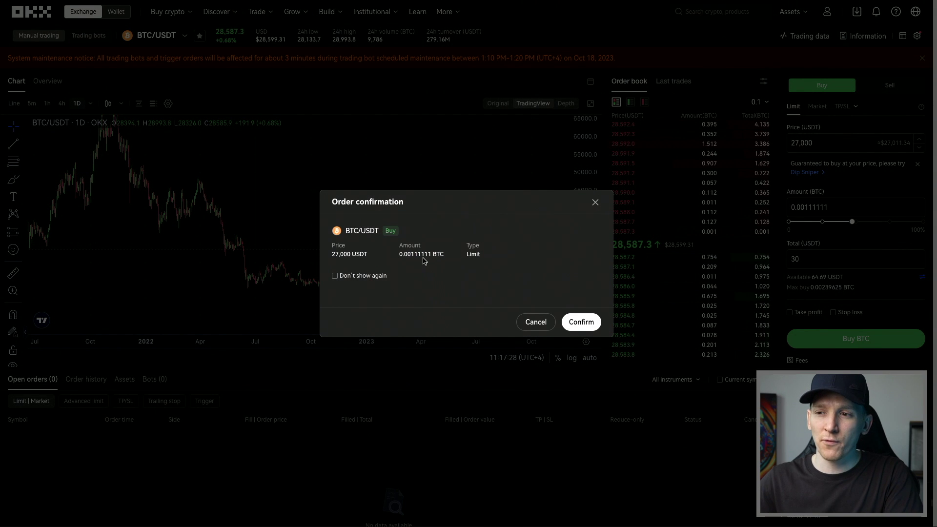
left_click(582, 322)
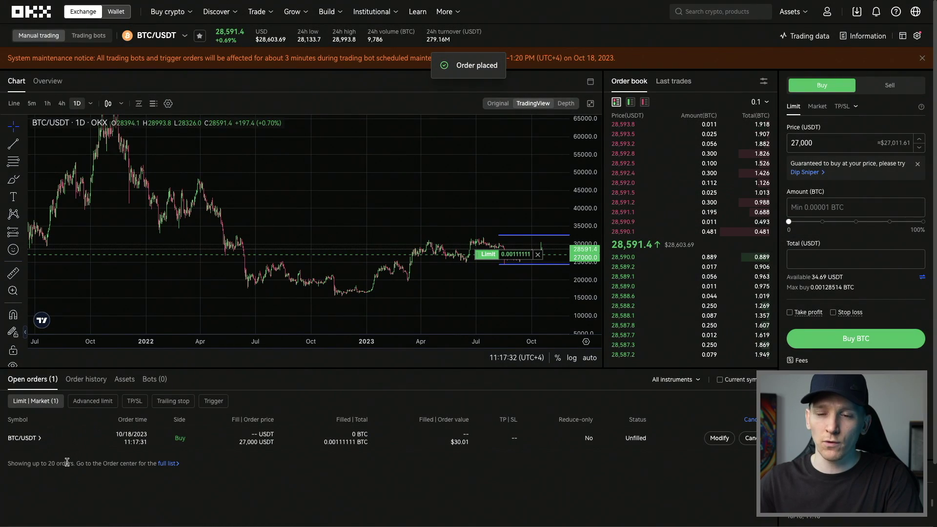
- Rescale the chart's price axis around the limit order line and cancel the open BTC/USDT buy order
scroll(511, 245, "right", 1)
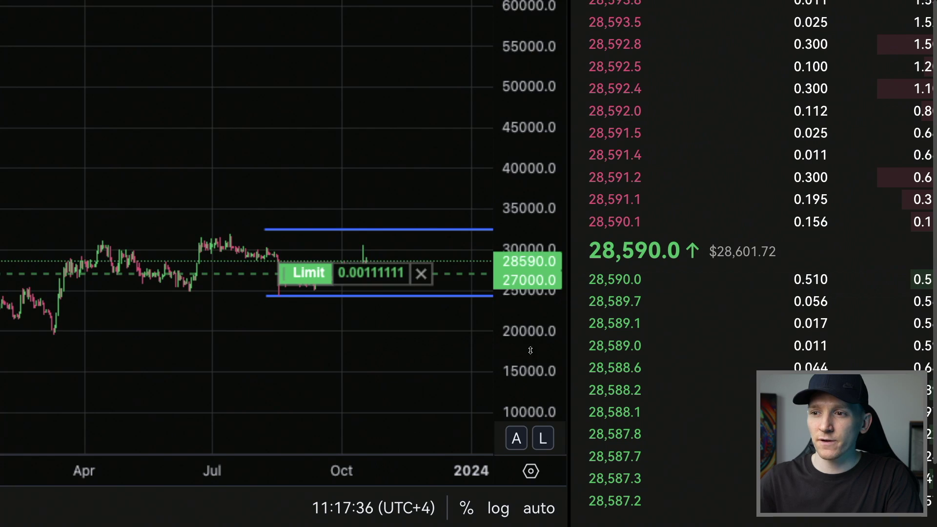
left_click_drag(530, 359, 530, 386)
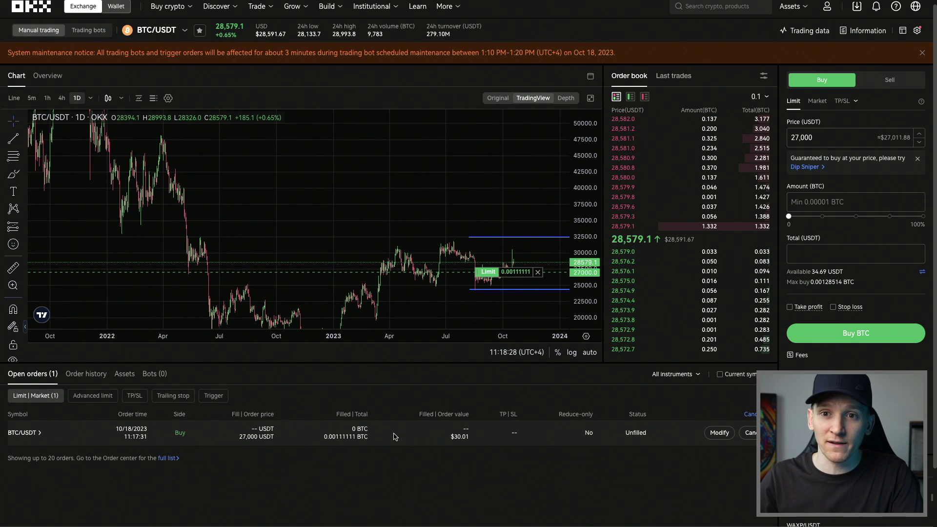
left_click(754, 436)
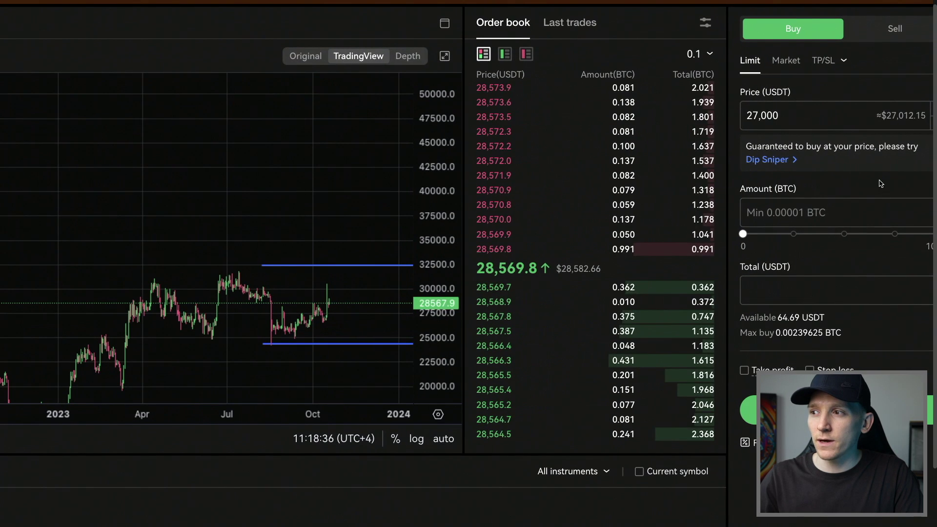
- Set up a limit buy order at 29,000 USDT with a total of 30 USDT
left_click(772, 106)
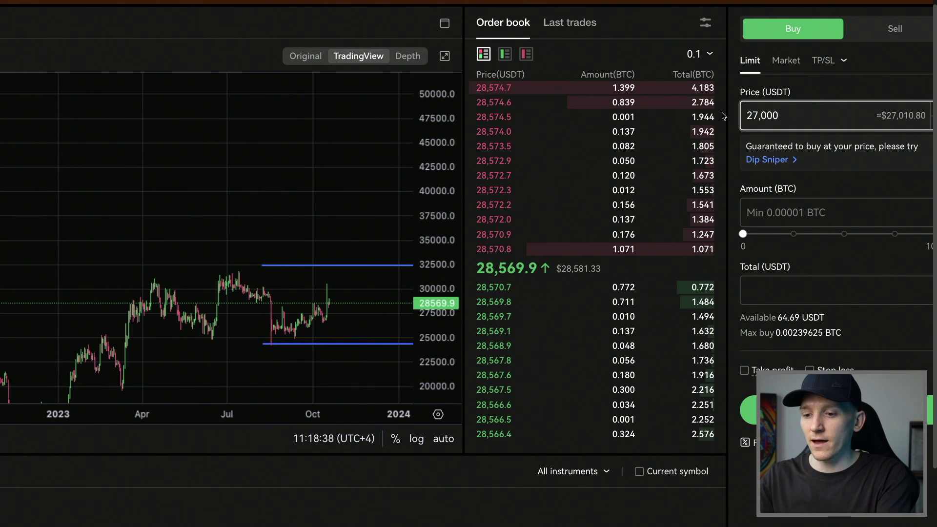
key("ctrl+a")
type("29,000")
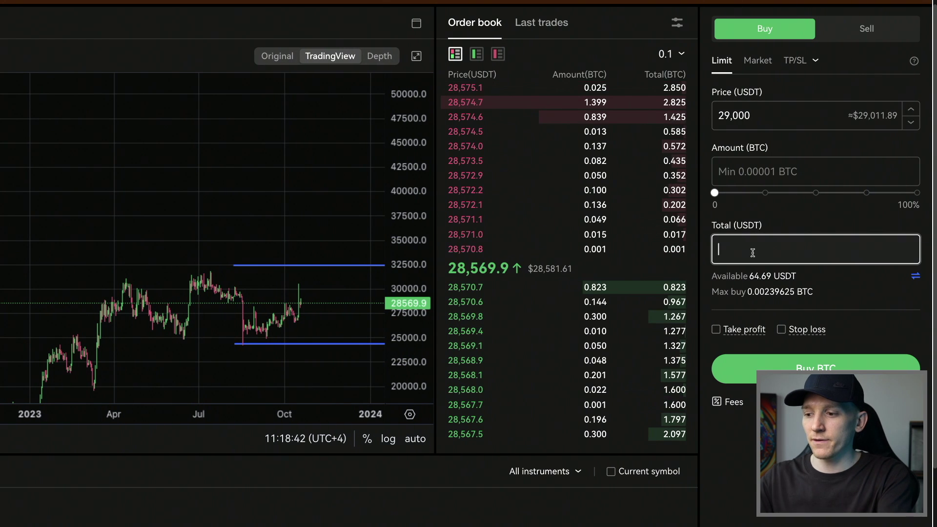
type("30")
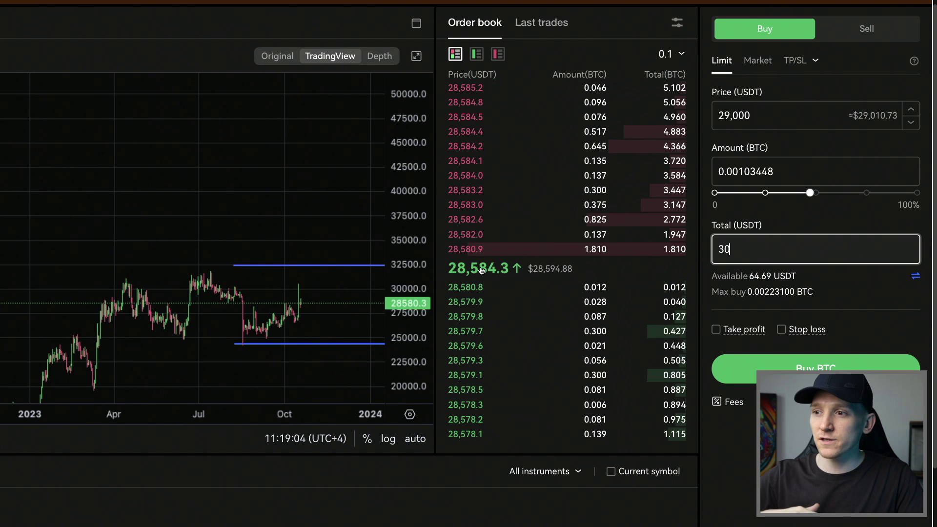
mouse_move(468, 252)
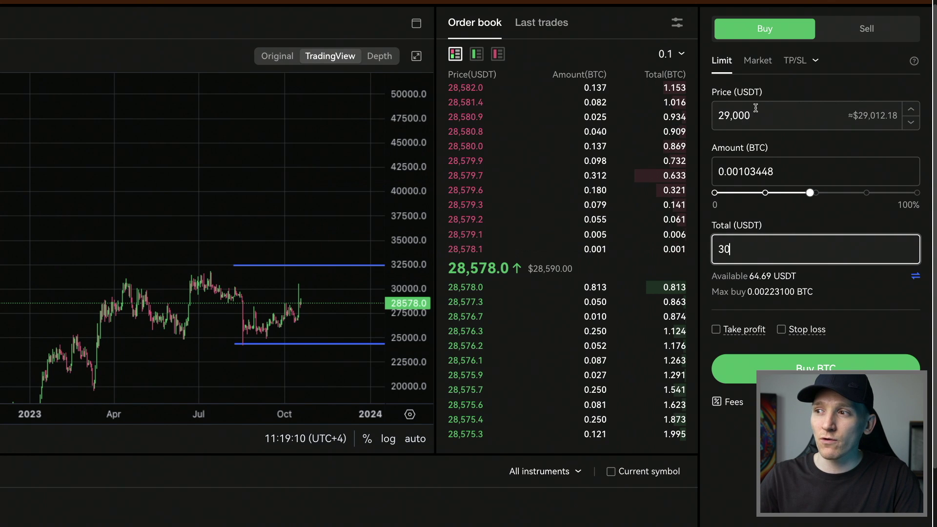
- Set the limit buy price to 28,575 USDT and submit the BTC buy order
left_click(757, 115)
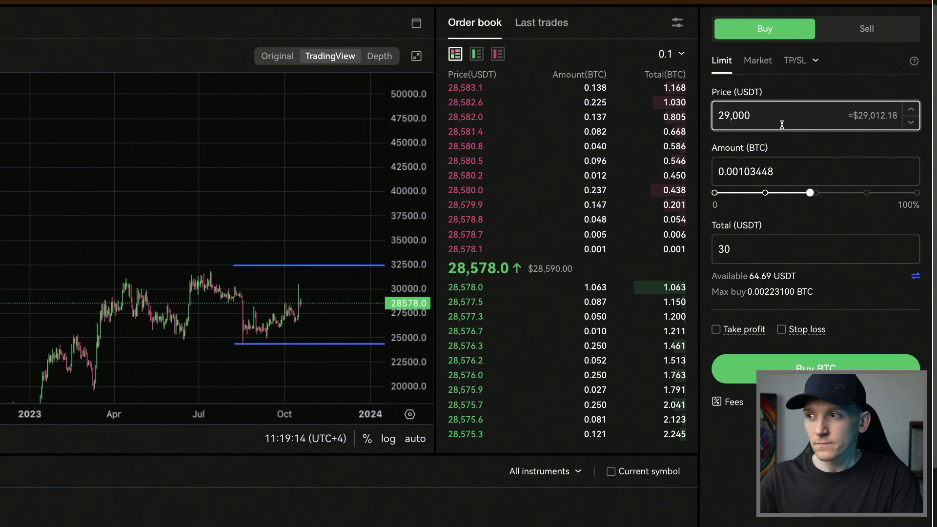
mouse_move(668, 117)
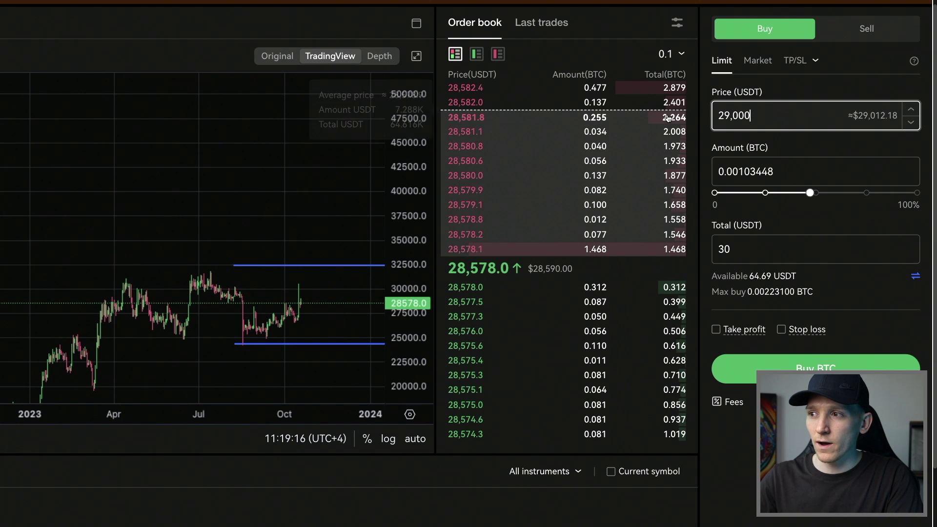
double_click(790, 122)
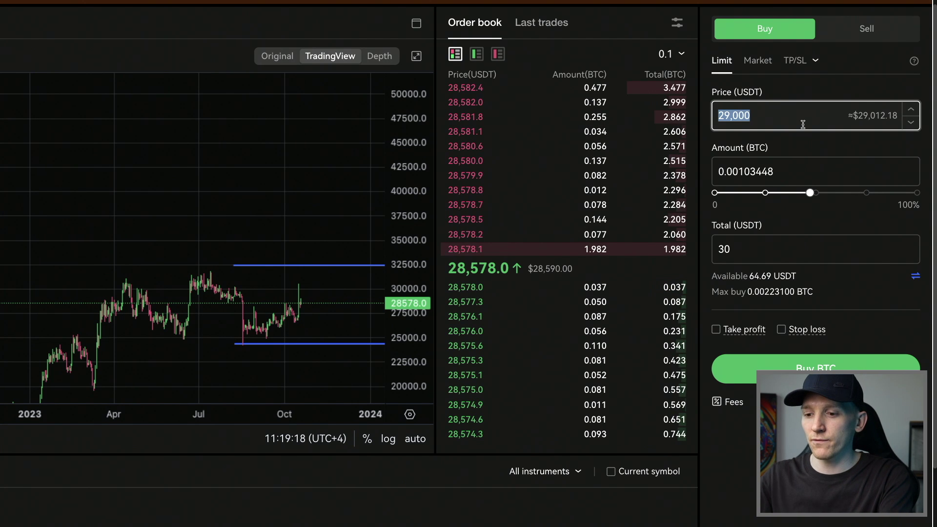
type("2")
type("8")
type("574")
key("BackSpace")
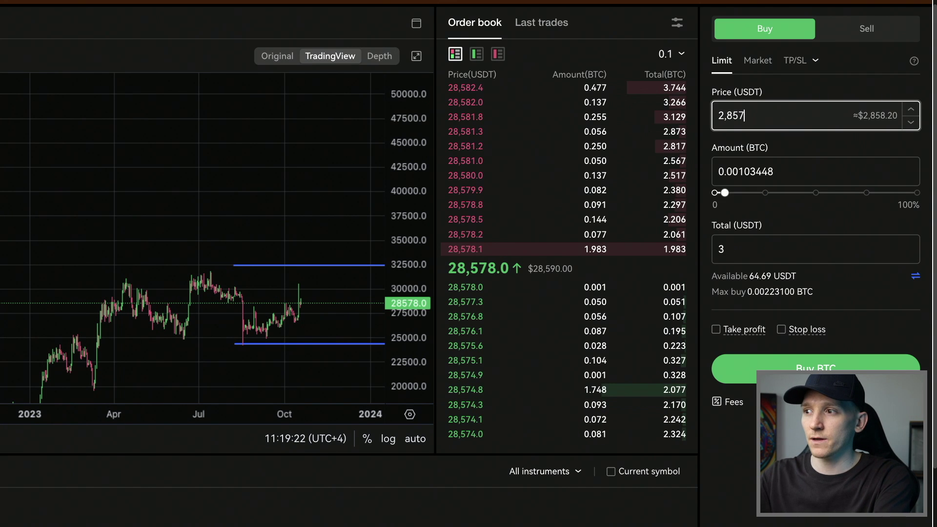
type("5")
left_click(755, 367)
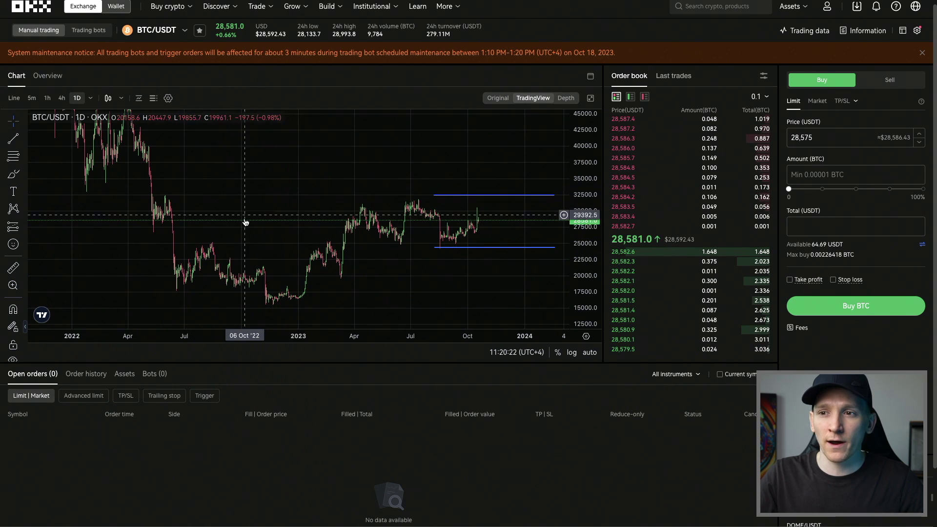
- Switch the chart's price scale to Logarithmic and compress the chart to show the price history back to 2019
scroll(244, 210, "up", 3)
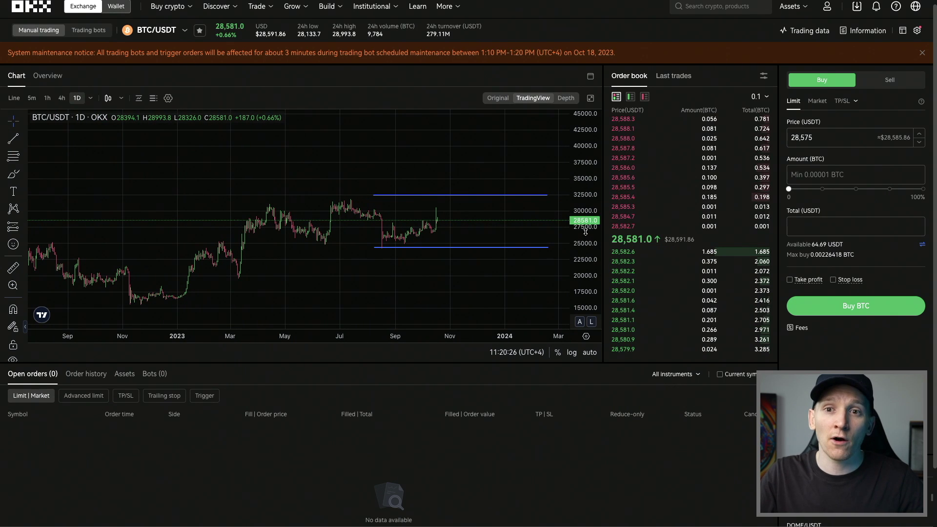
right_click(580, 302)
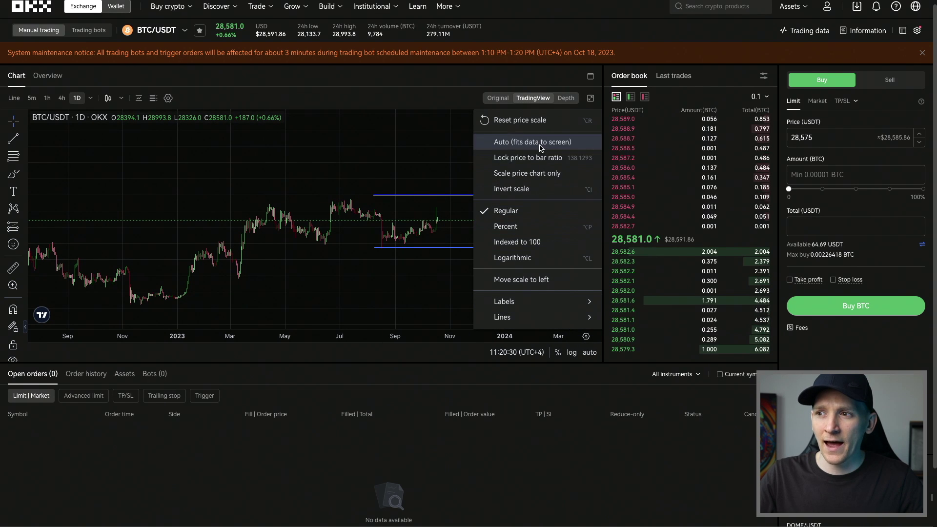
left_click(508, 213)
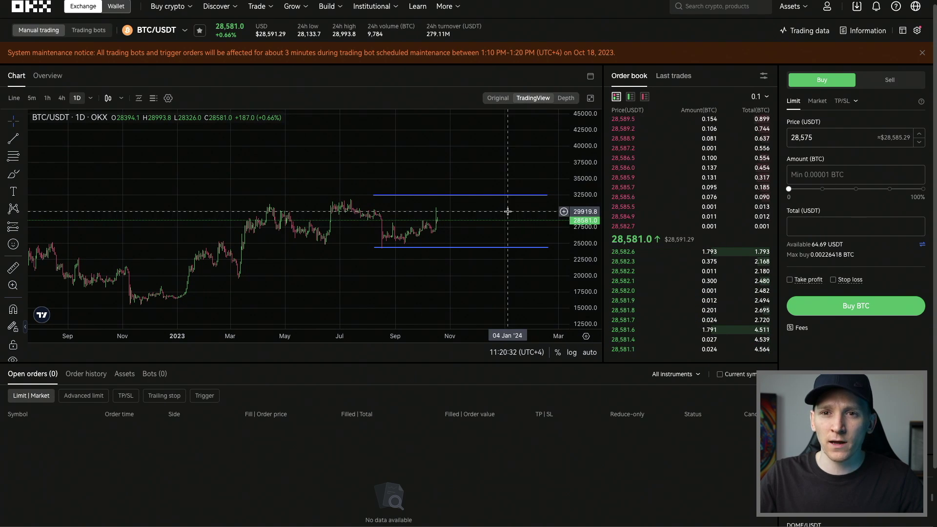
scroll(483, 234, "down", 5)
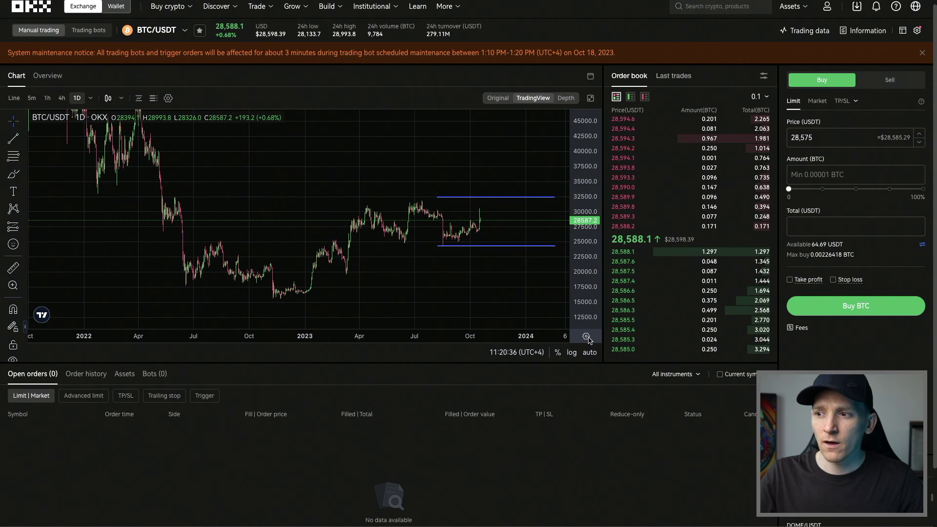
right_click(580, 225)
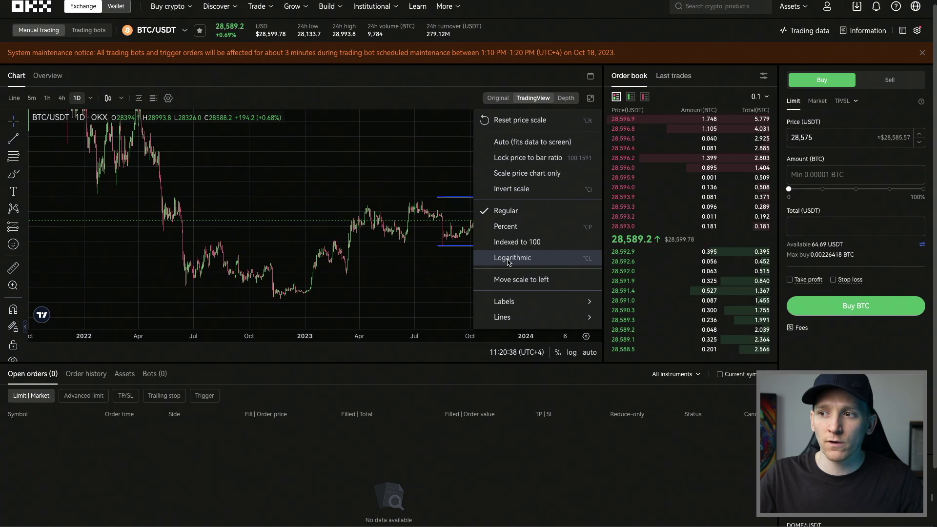
left_click(512, 257)
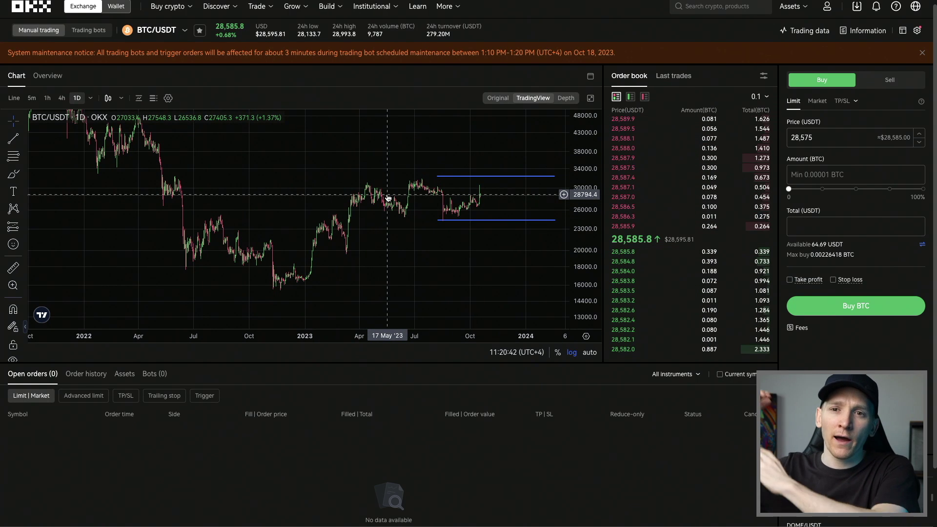
scroll(329, 207, "down", 5)
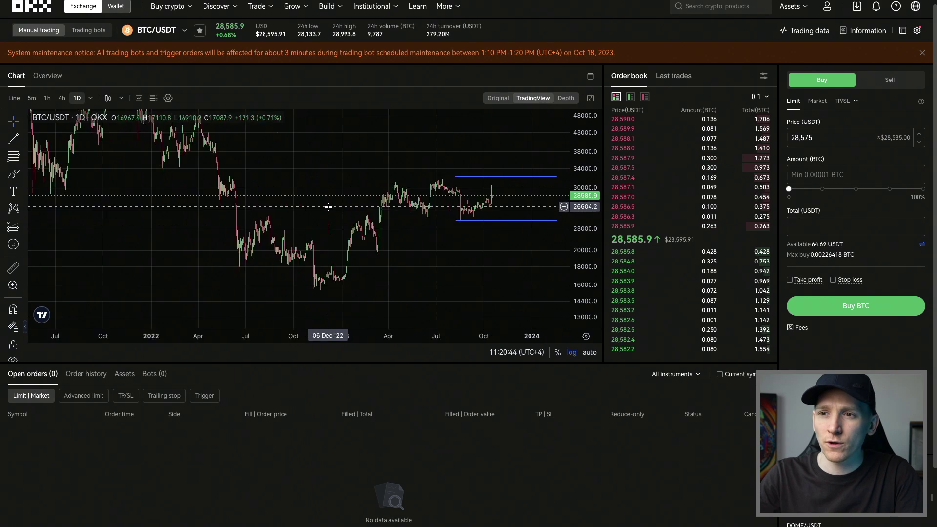
scroll(329, 206, "down", 3)
left_click_drag(594, 149, 586, 305)
scroll(391, 232, "down", 1)
left_click_drag(579, 166, 579, 197)
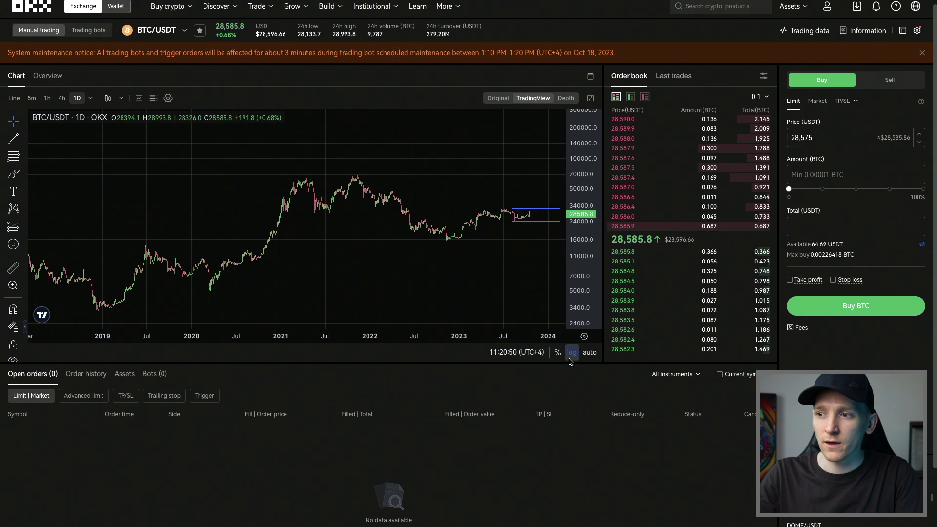
- Set the chart's price scale back to Regular and reset it, focusing on prices since early 2022
left_click(584, 337)
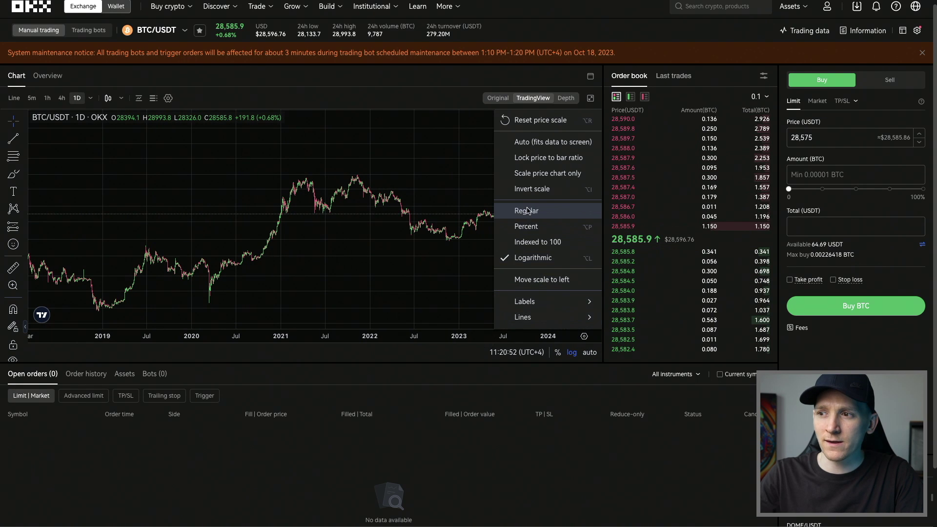
left_click(526, 211)
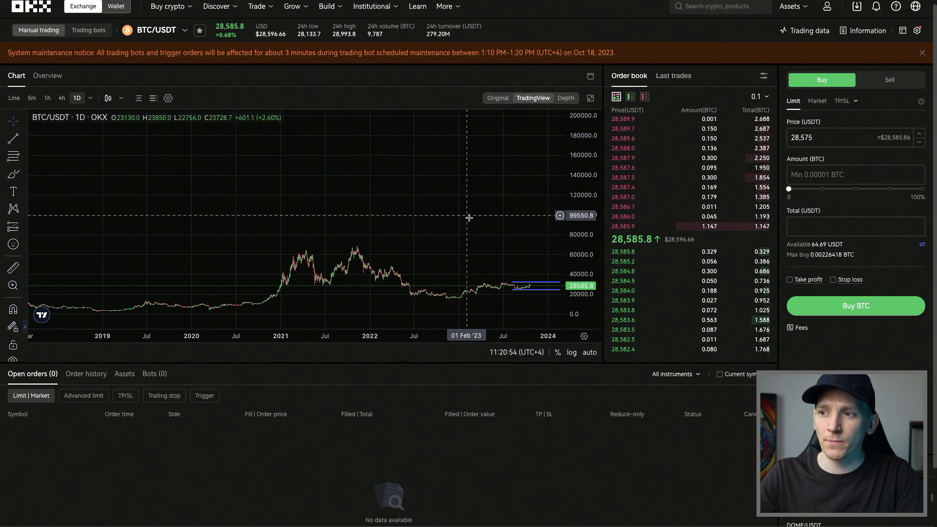
left_click(587, 338)
mouse_move(542, 325)
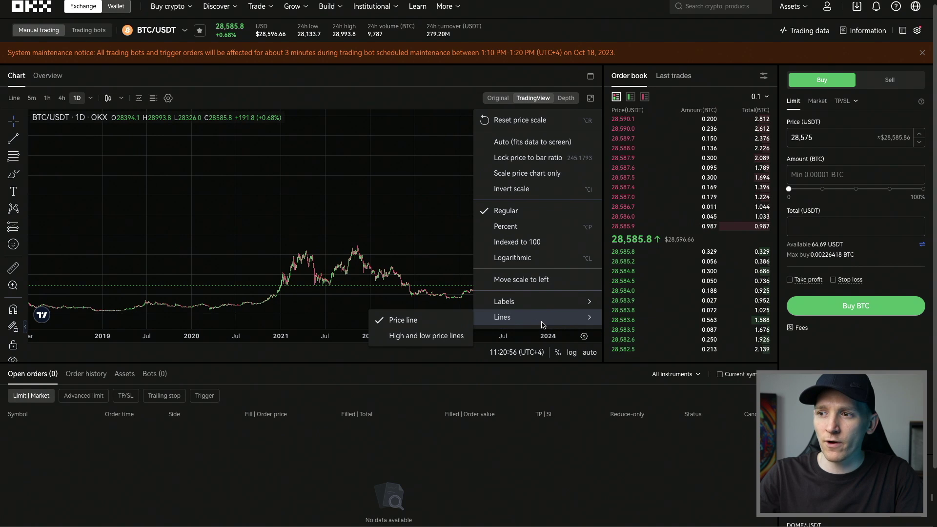
left_click(492, 120)
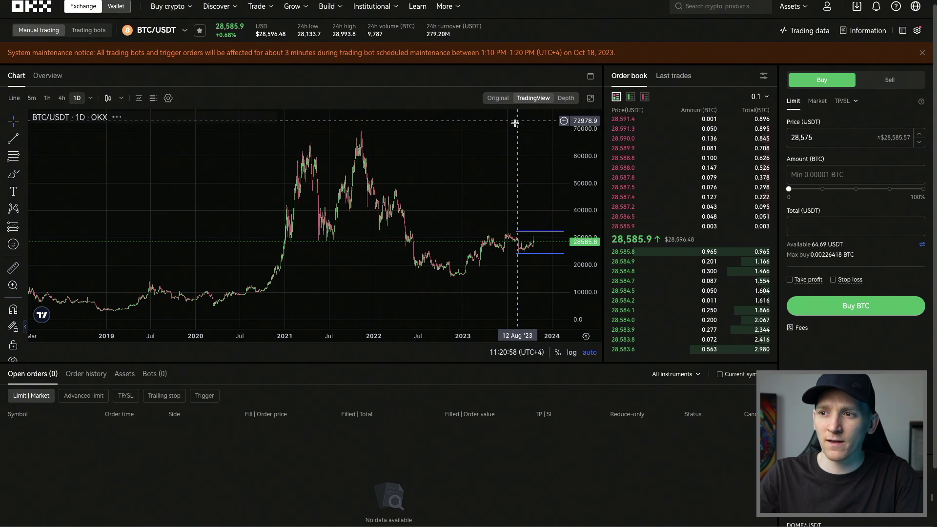
scroll(372, 255, "up", 5)
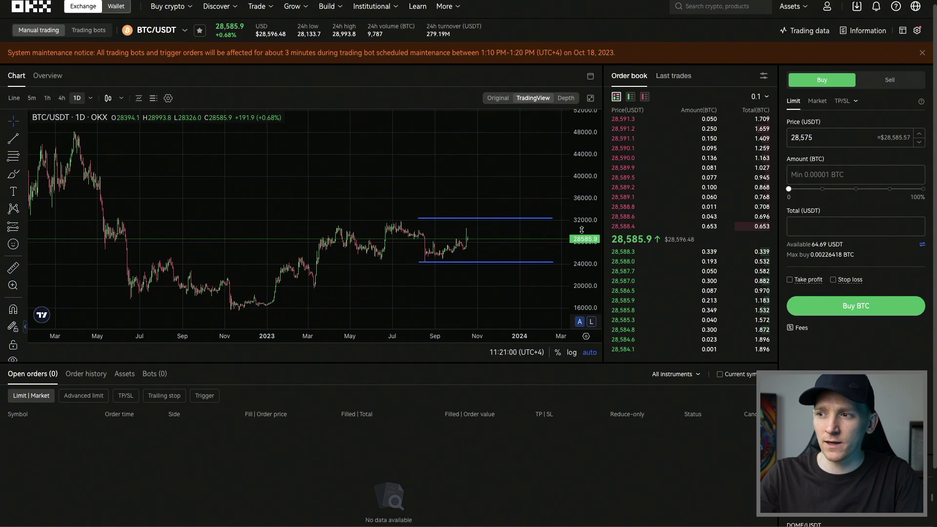
- Open the on-chart limit-sell entry above the current price and the limit-buy entry below it, and dismiss them
left_click(475, 178)
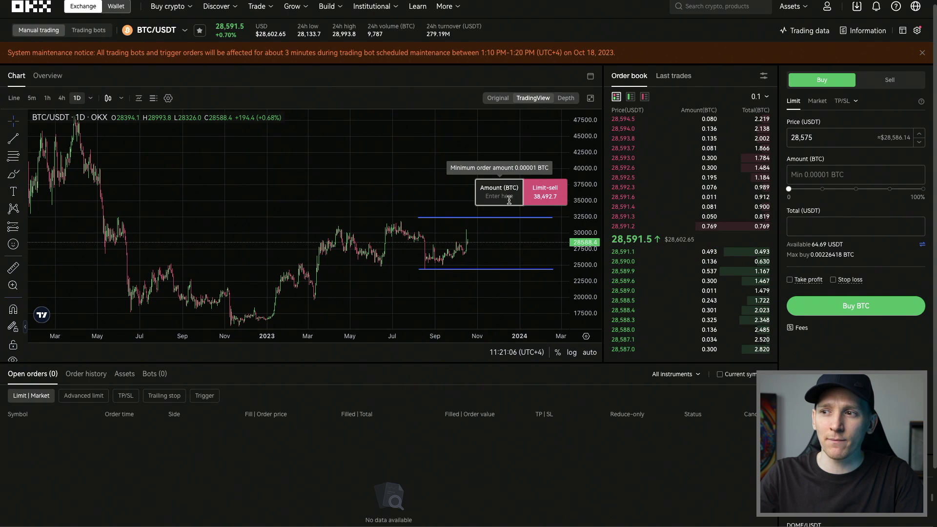
left_click(460, 302)
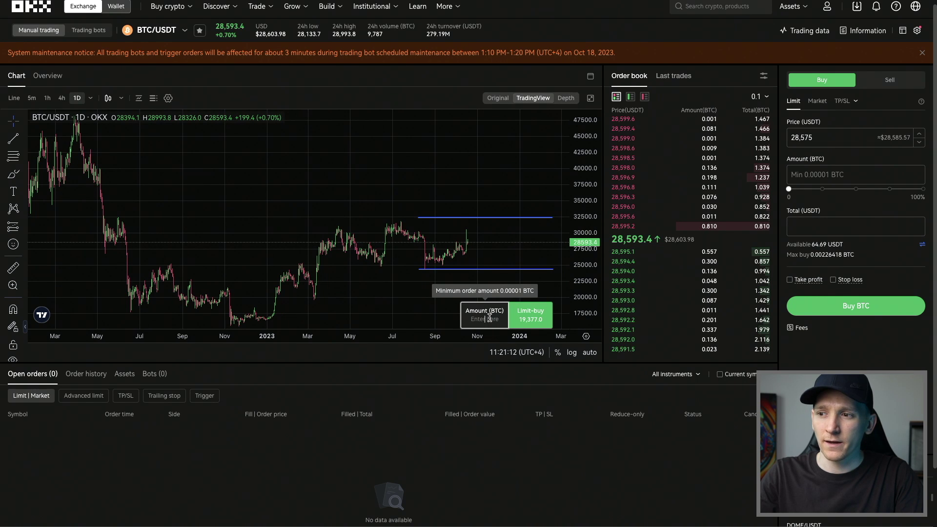
left_click(473, 177)
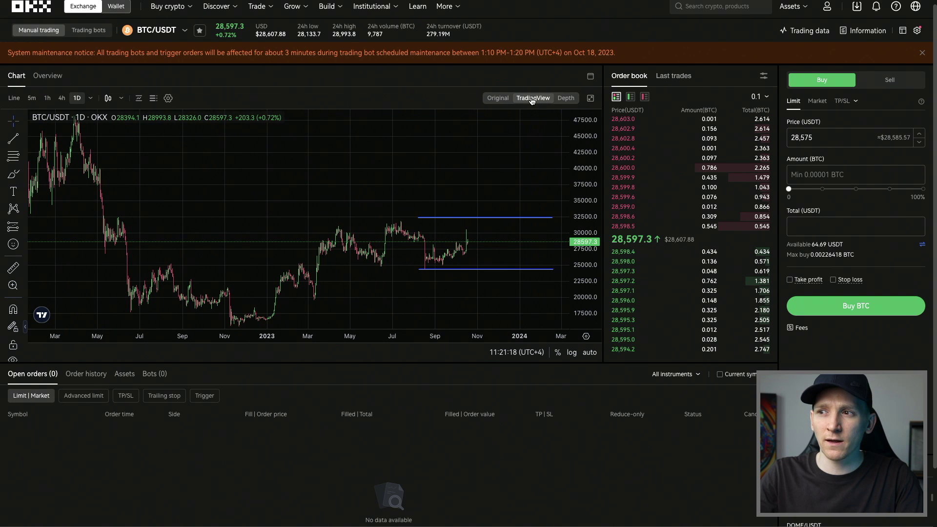
- Switch the chart to the Original view and back to TradingView
left_click(498, 98)
left_click(533, 98)
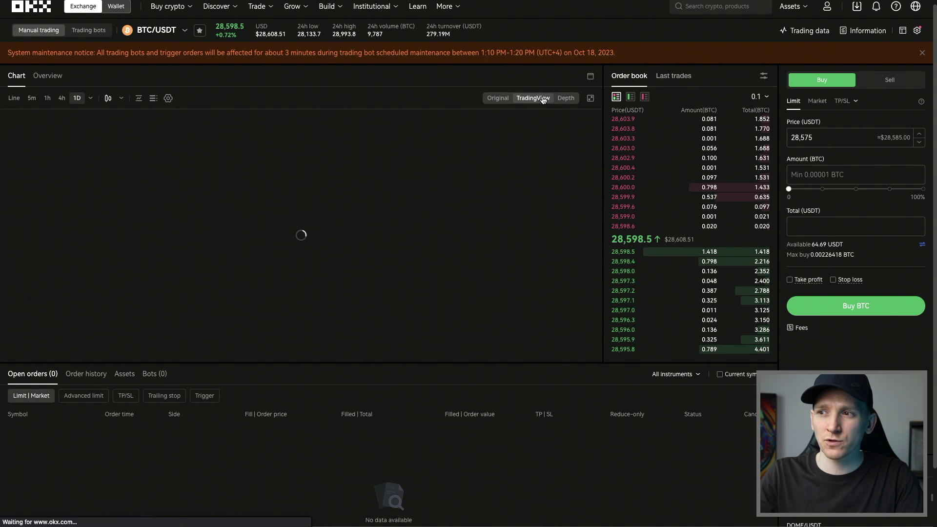
left_click_drag(586, 228, 584, 205)
scroll(502, 215, "up", 2)
left_click_drag(489, 234, 409, 174)
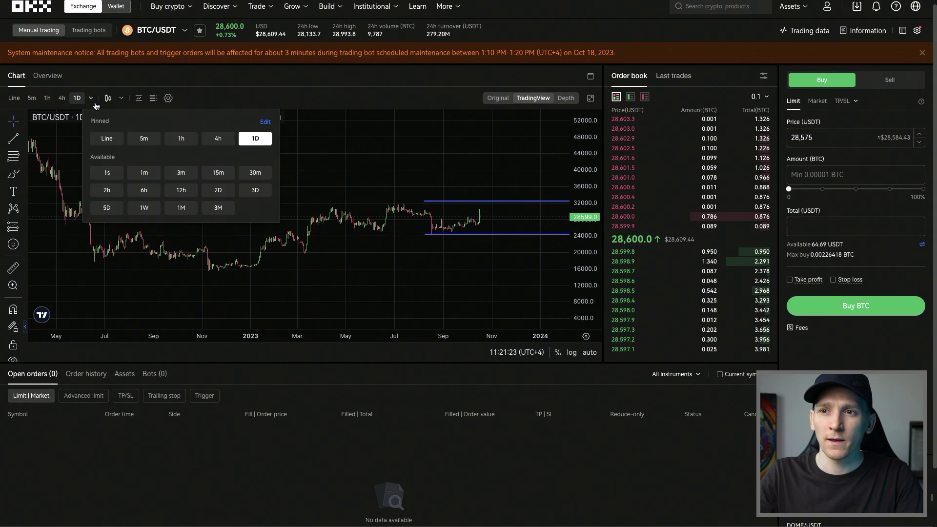
- Change the chart style to Line and back to Candles
left_click(121, 99)
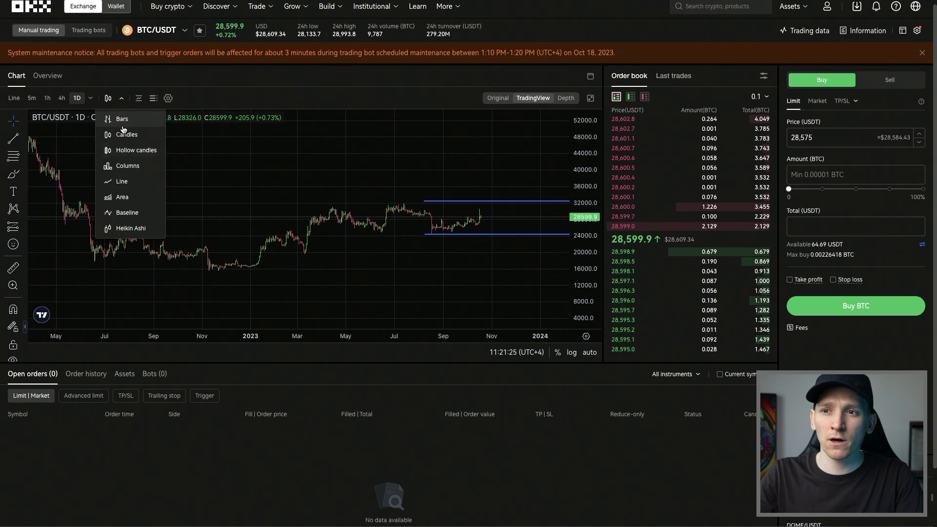
left_click(122, 181)
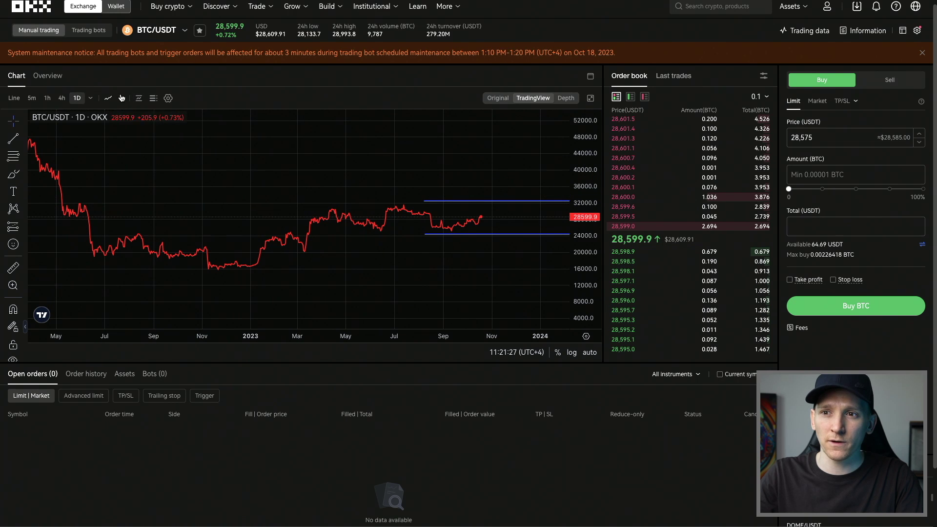
left_click(121, 98)
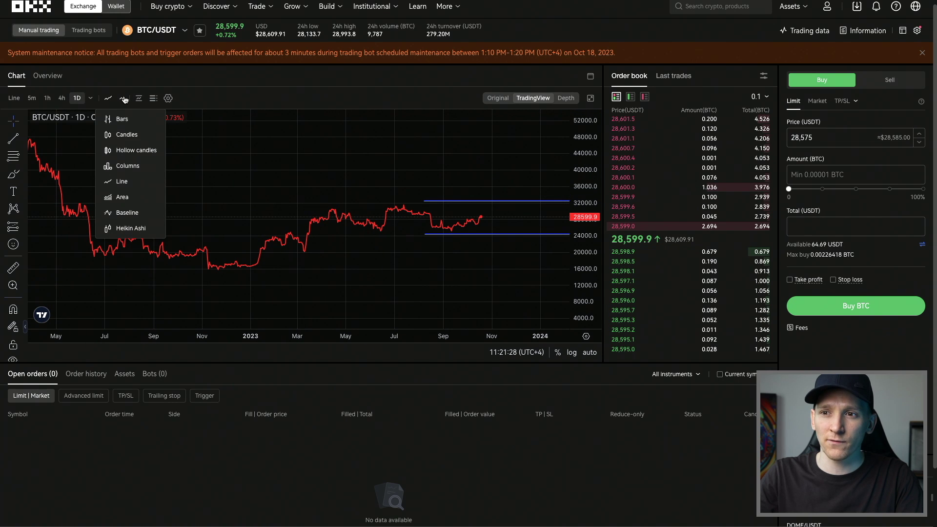
left_click(125, 135)
scroll(561, 233, "up", 3)
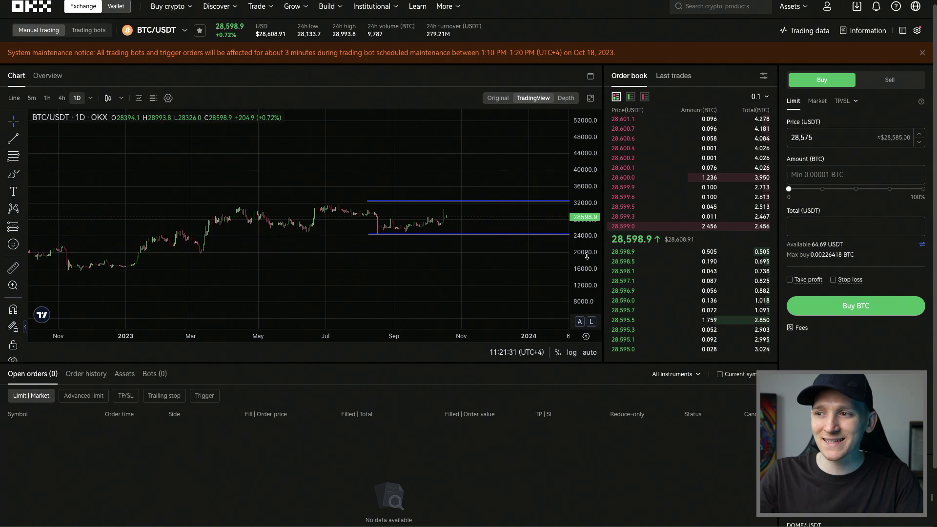
scroll(587, 256, "up", 5)
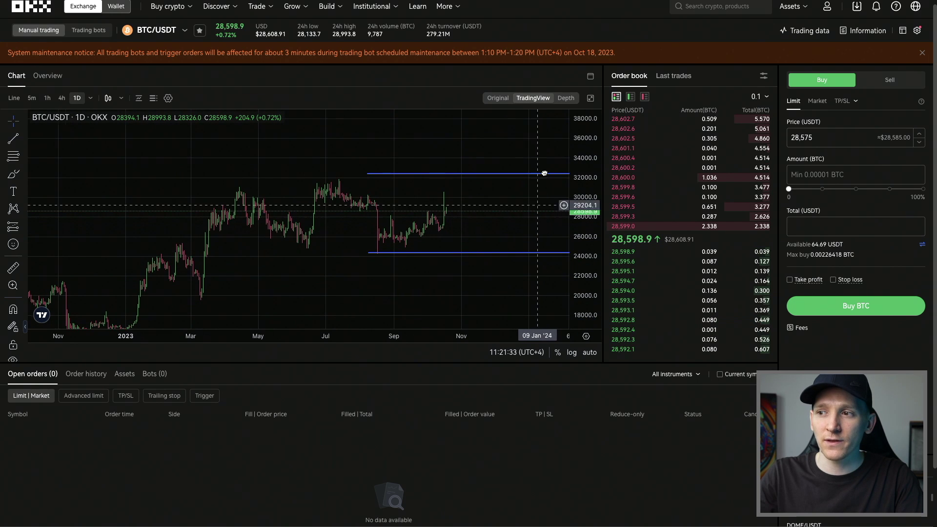
scroll(547, 186, "down", 3)
left_click_drag(588, 166, 582, 218)
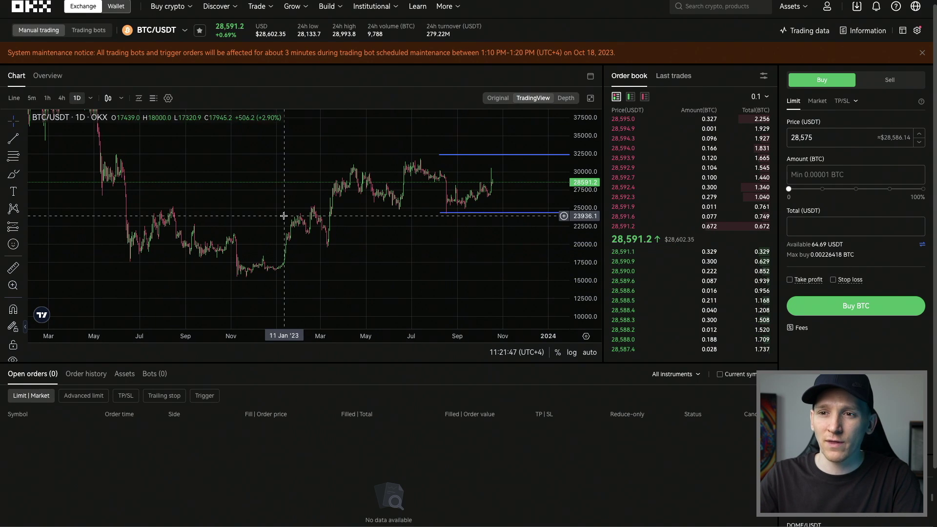
- Pin the 1W and 3M time intervals to the chart's interval list and save the selection
scroll(249, 210, "down", 2)
left_click(91, 99)
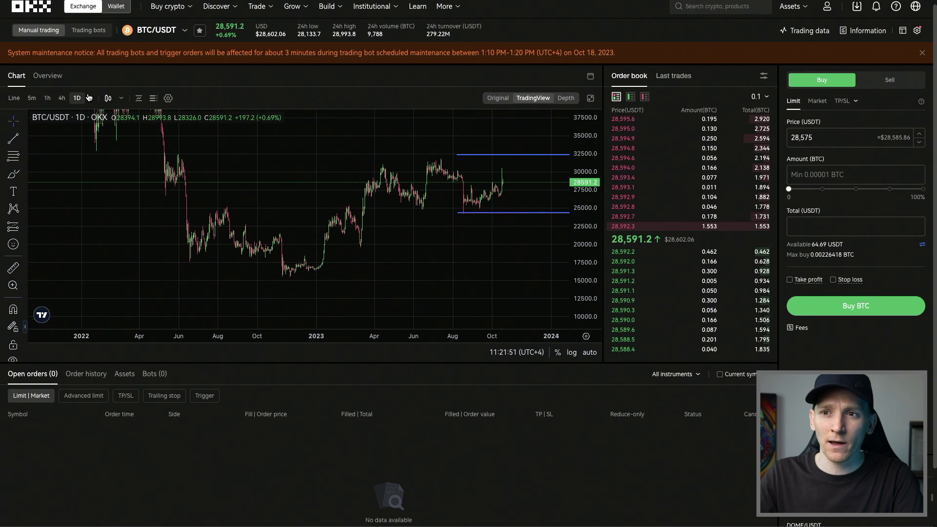
mouse_move(90, 98)
left_click(266, 122)
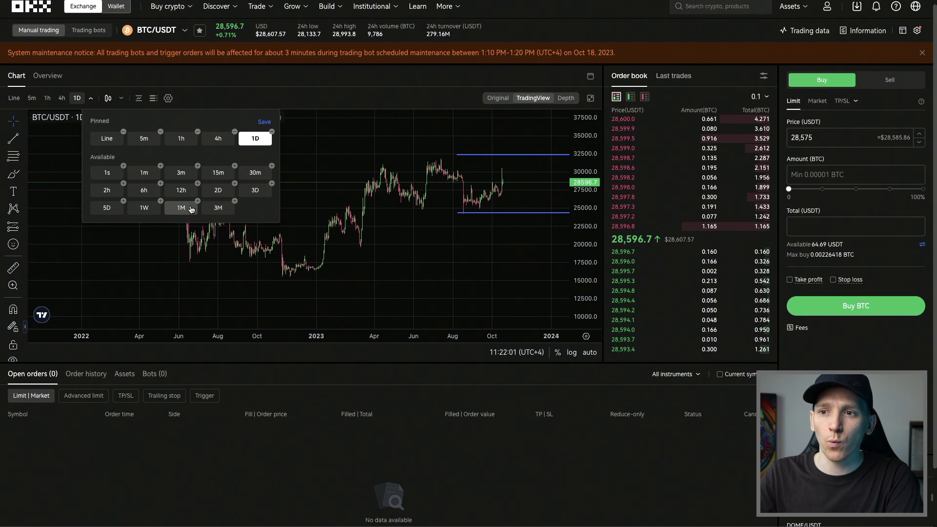
left_click(153, 211)
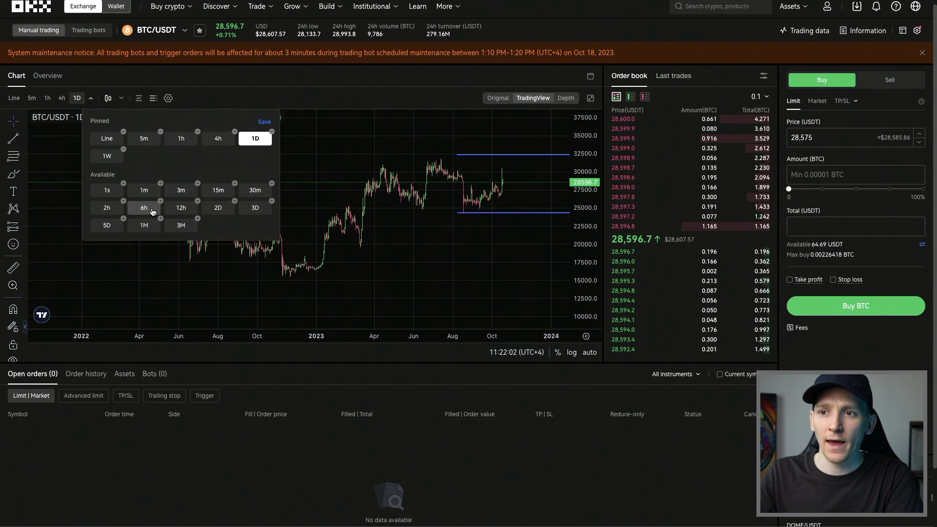
left_click(181, 226)
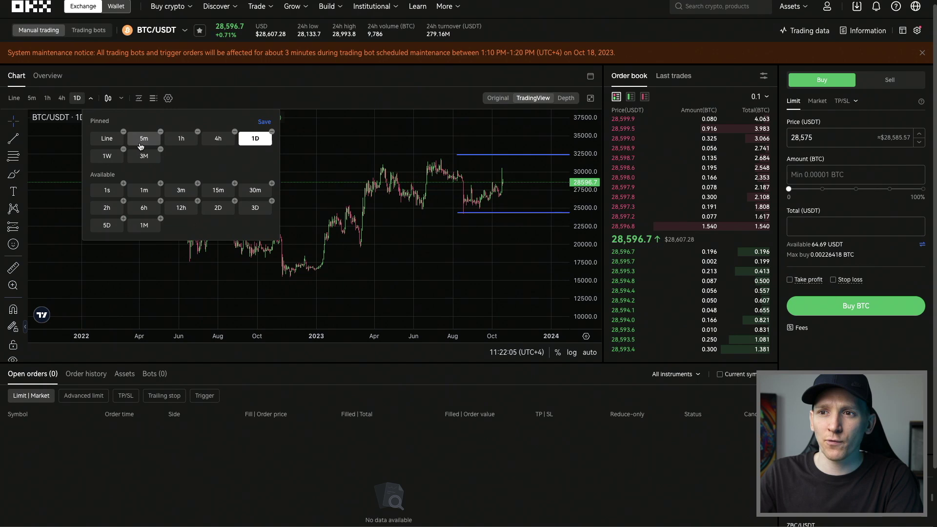
left_click(265, 123)
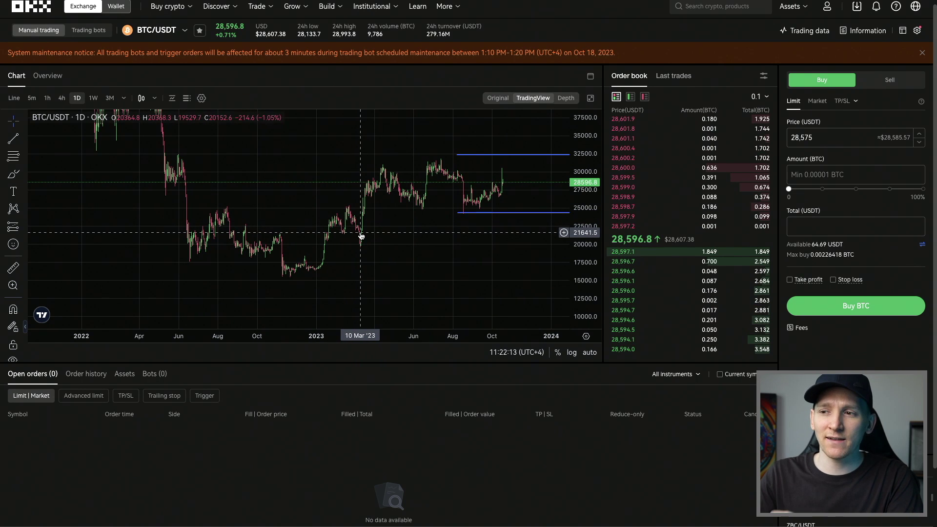
scroll(362, 236, "up", 5)
scroll(269, 179, "up", 3)
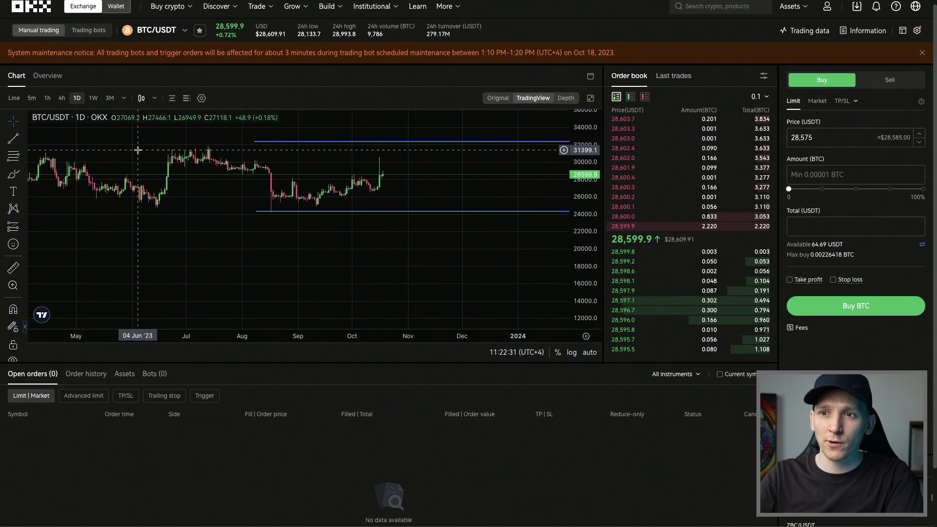
- Show the BTC/USDT chart at the 1W interval and set the price scale to fit the data automatically
left_click(93, 98)
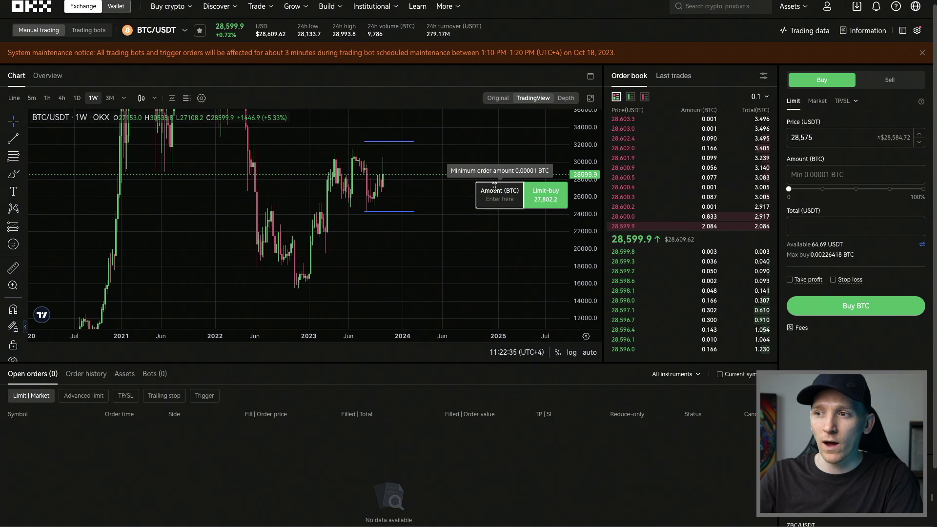
left_click(586, 336)
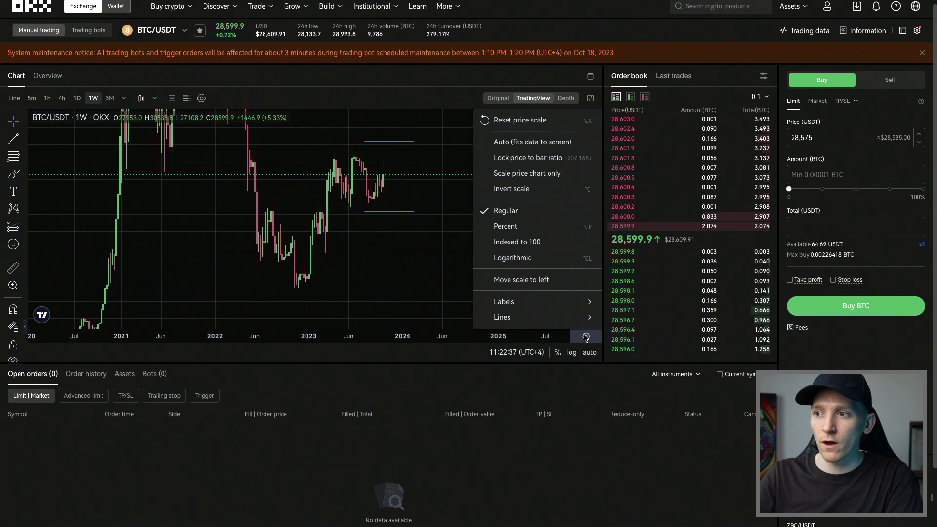
left_click(529, 142)
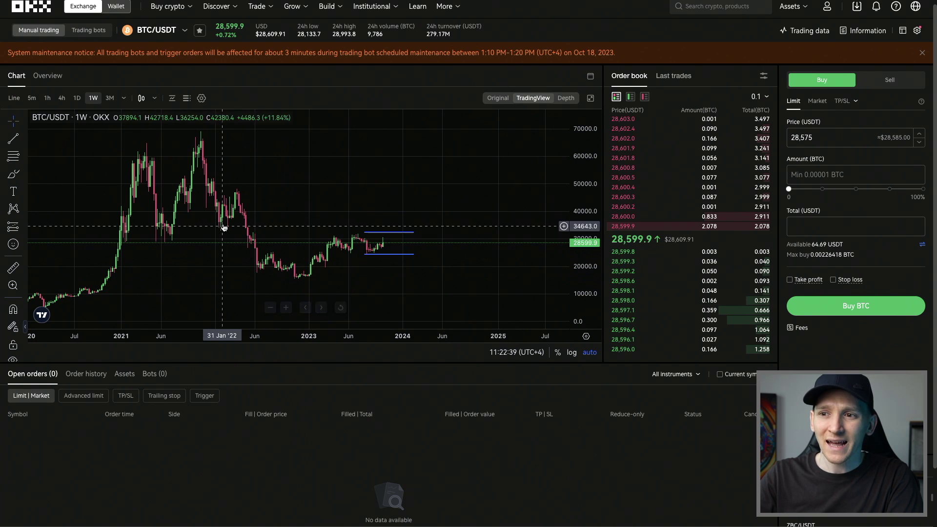
- Draw freehand brush strokes over the weekly price candles and undo them
left_click(11, 175)
left_click_drag(293, 272, 317, 258)
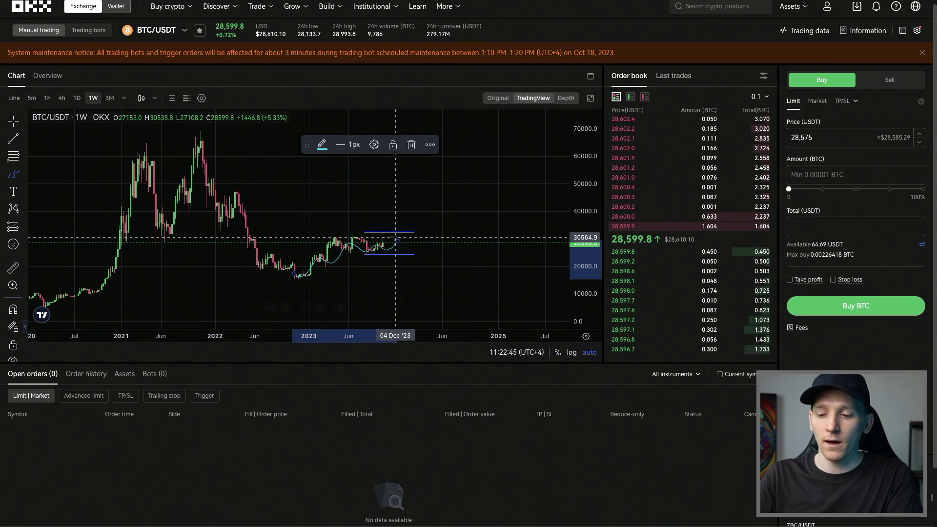
key("ctrl+z")
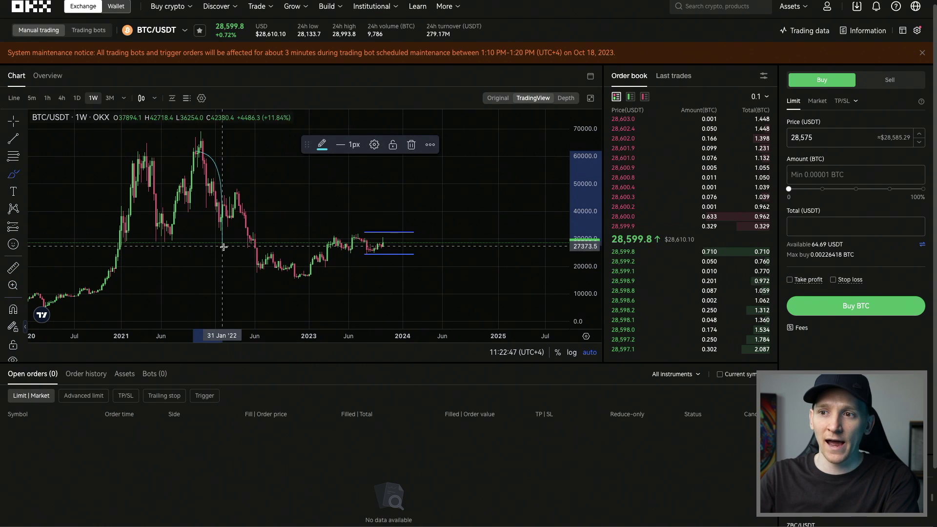
left_click_drag(310, 276, 336, 259)
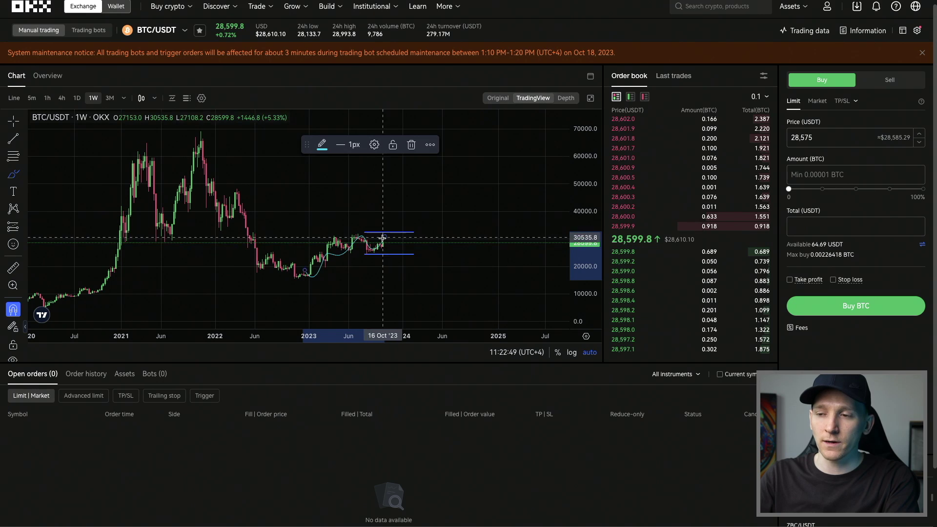
key("ctrl+z")
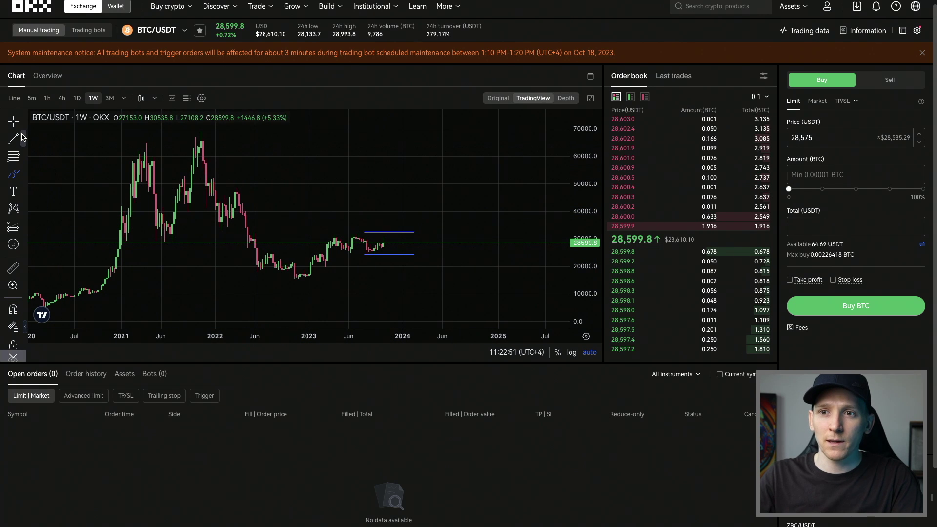
left_click_drag(431, 207, 532, 200)
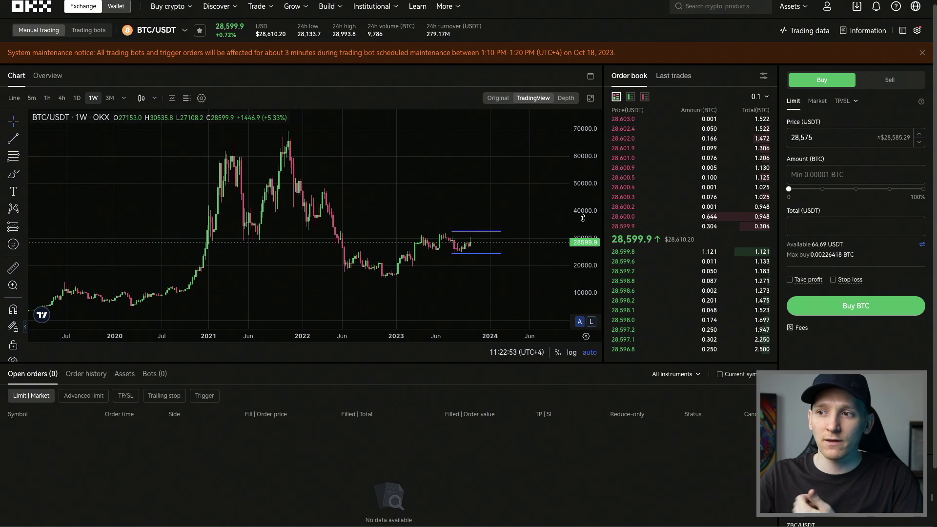
left_click_drag(583, 218, 591, 211)
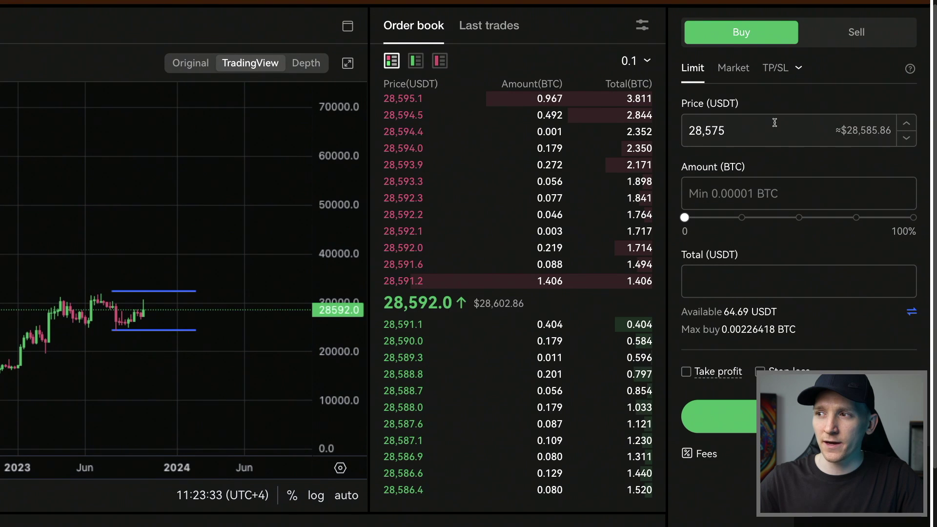
- Switch the buy form to a Trigger order and acknowledge the reminder
left_click(798, 63)
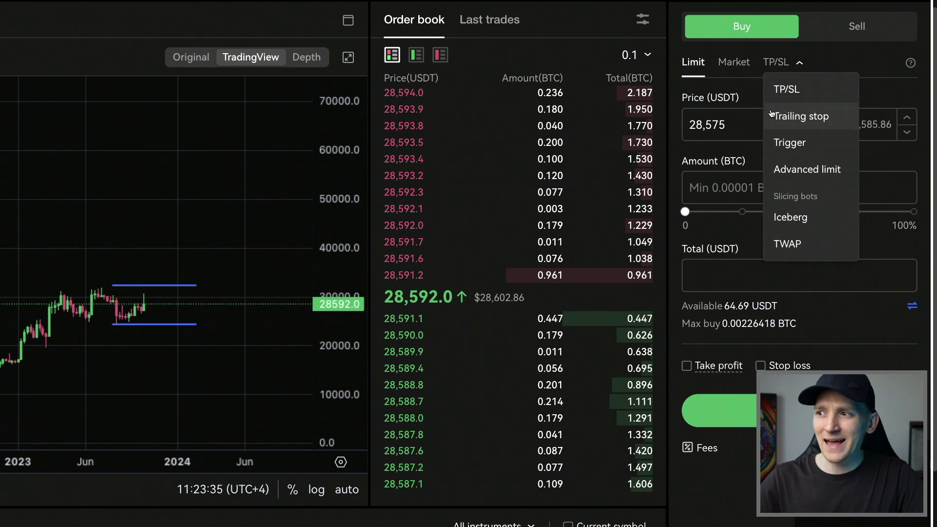
left_click(799, 143)
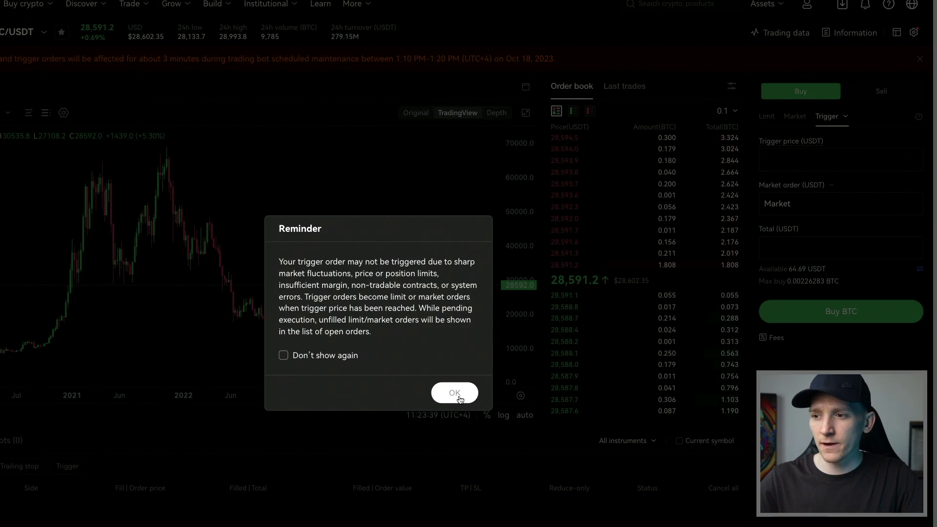
left_click(455, 395)
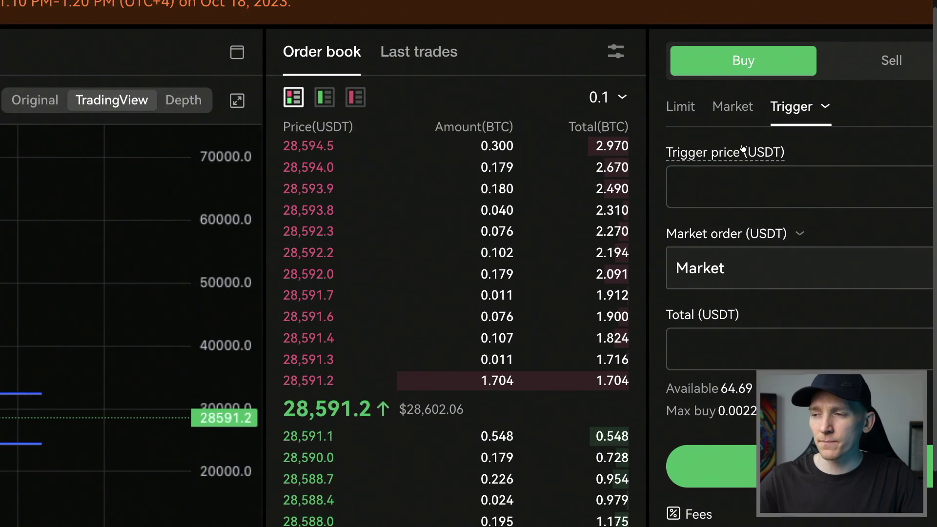
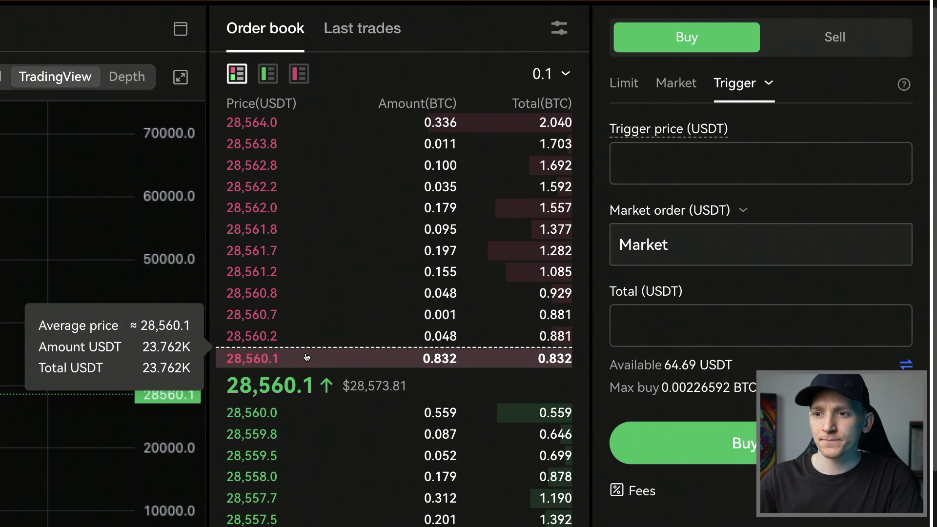
- Set up the trigger buy with a trigger price of 28,000 USDT, market order execution and a total of 30 USDT
left_click(660, 165)
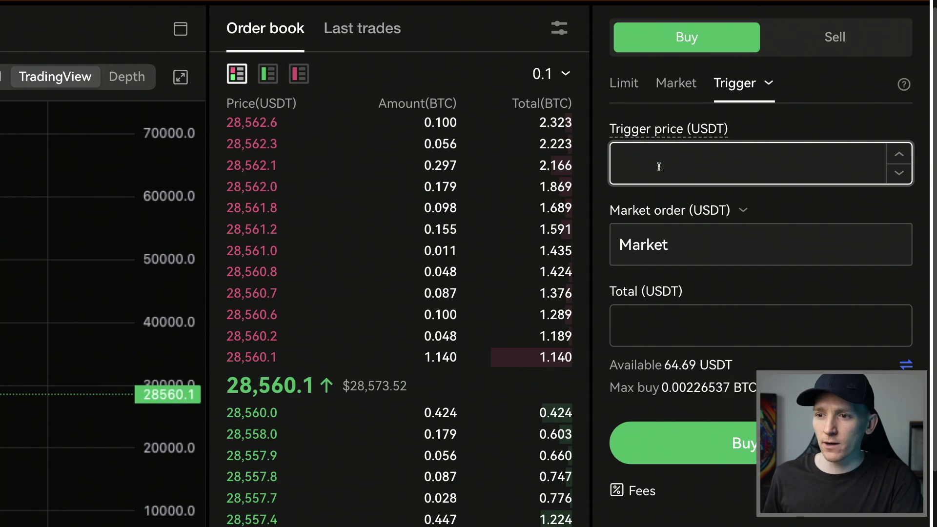
type("28,000")
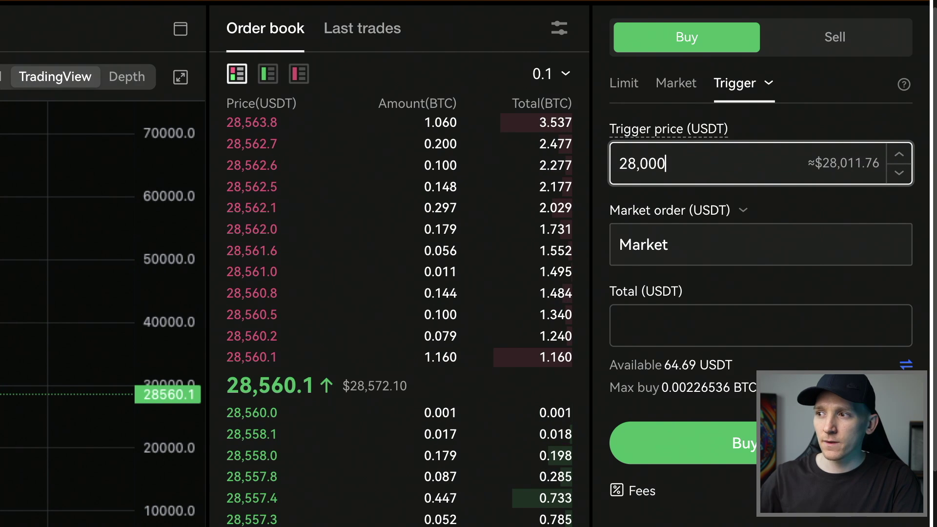
scroll(708, 164, "down", 1)
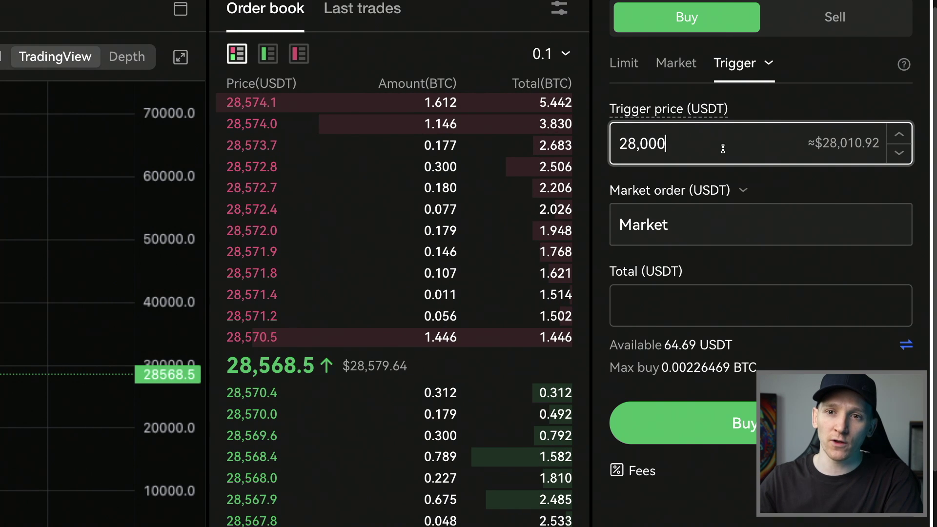
left_click(744, 192)
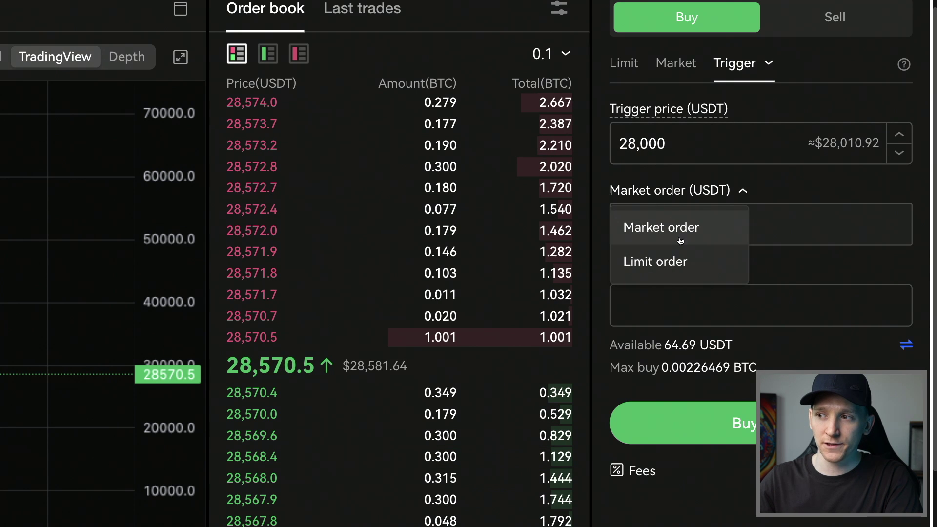
left_click(668, 234)
left_click(646, 312)
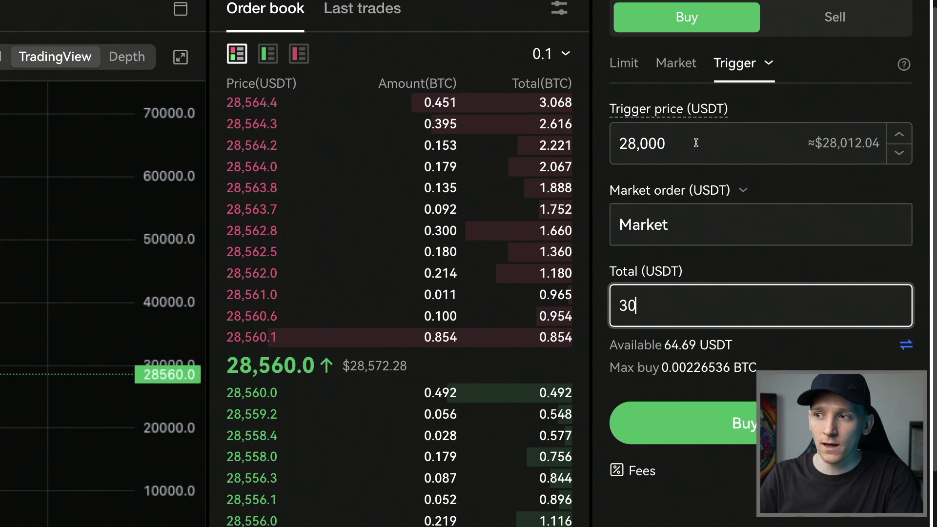
- Set the buy order's trigger price to 29,000 USDT
double_click(685, 149)
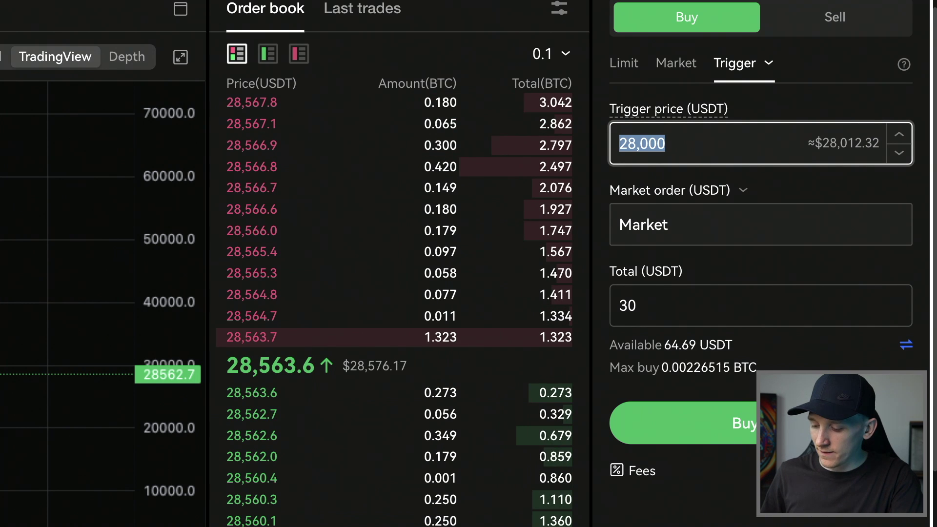
type("29,000")
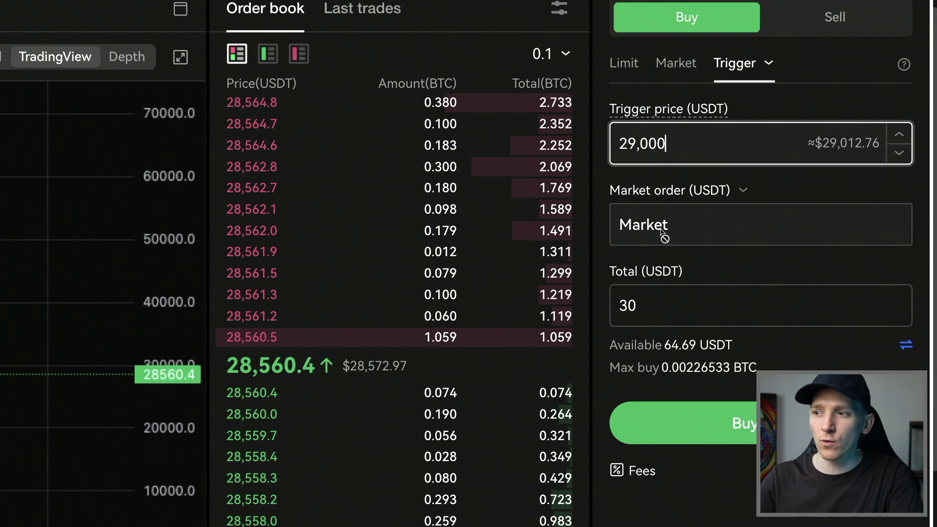
scroll(700, 298, "up", 1)
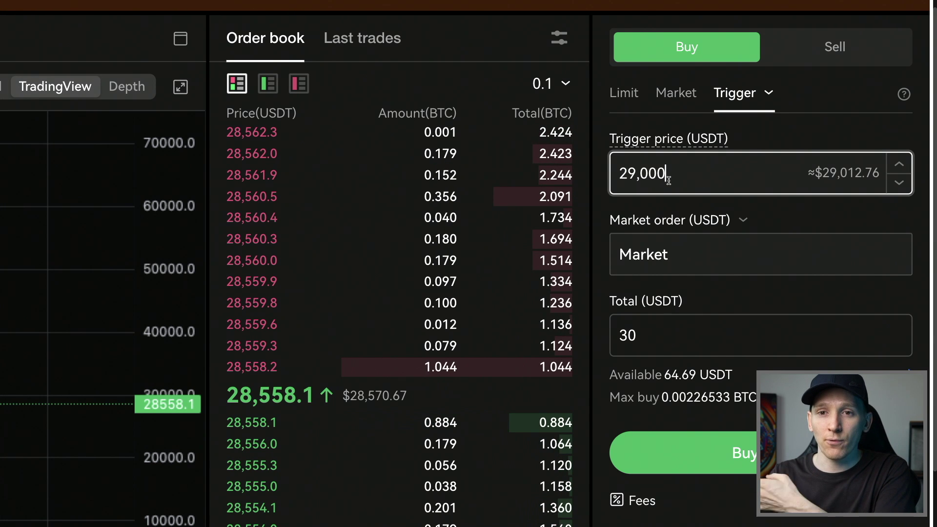
mouse_move(261, 421)
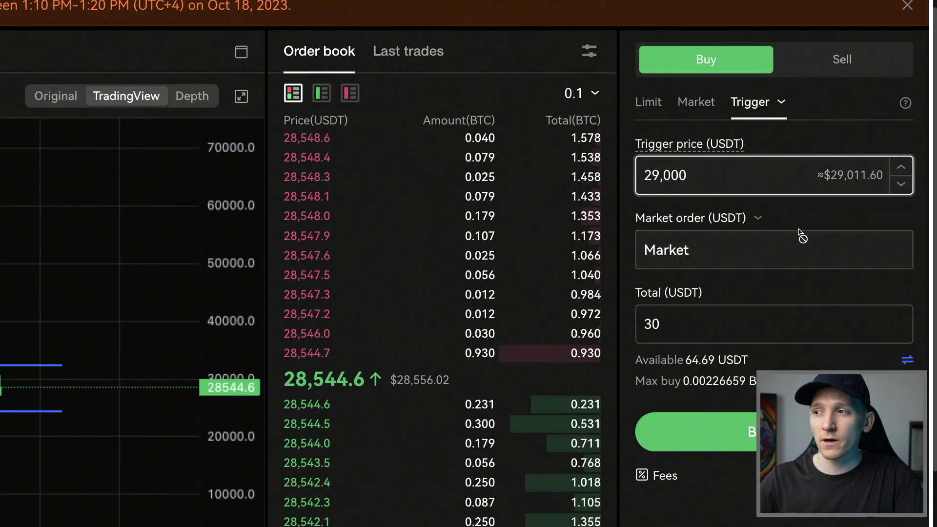
- Change the order type to TP/SL and acknowledge the stop order reminder
scroll(801, 229, "down", 1)
left_click(781, 72)
left_click(763, 104)
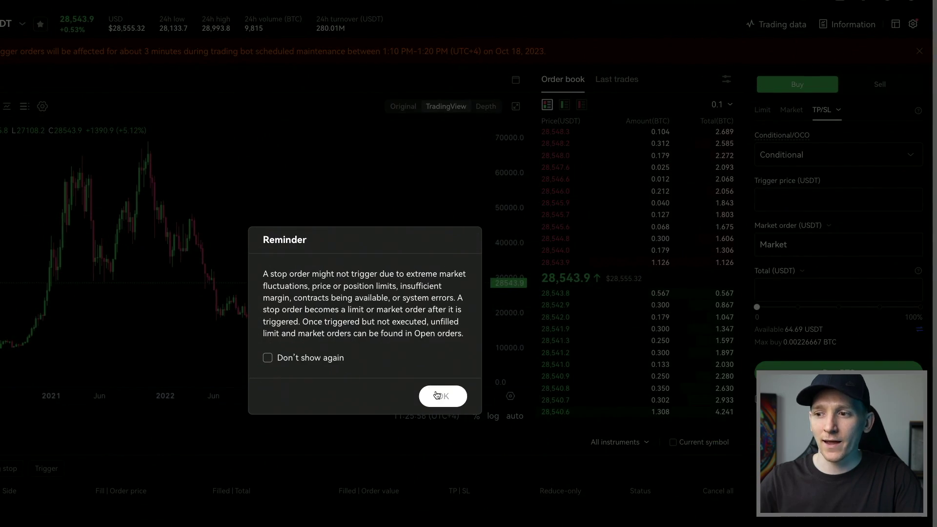
left_click(437, 395)
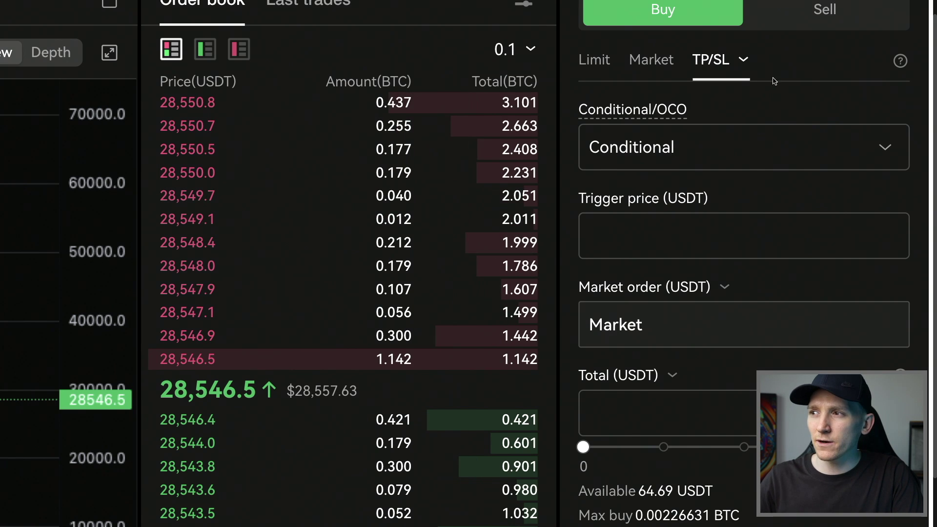
- Switch the conditional TP/SL order to the sell side and set its trigger price to 25,000 USDT
left_click(818, 23)
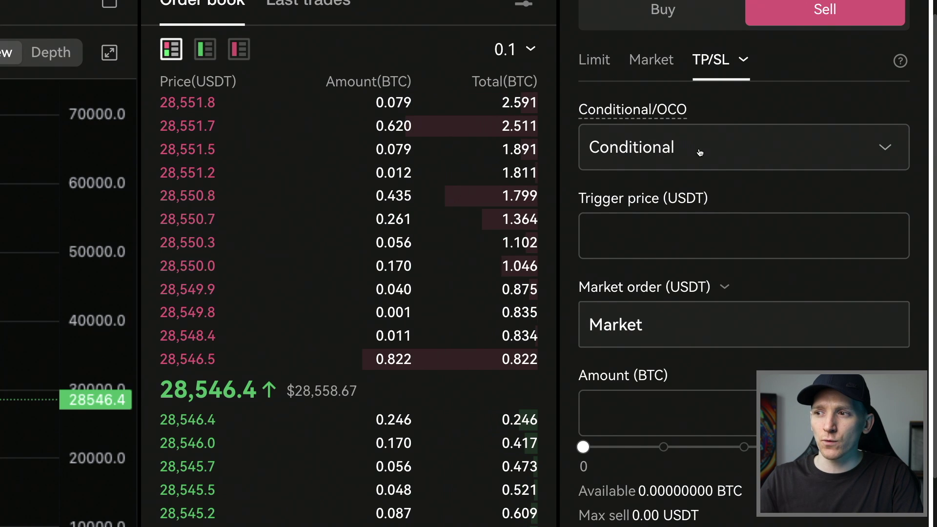
left_click(654, 239)
scroll(654, 220, "down", 1)
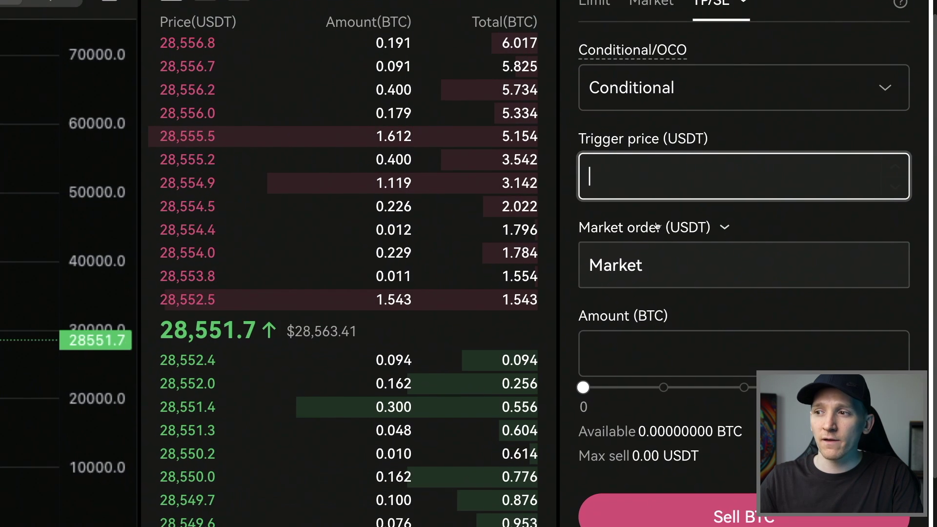
scroll(655, 224, "up", 1)
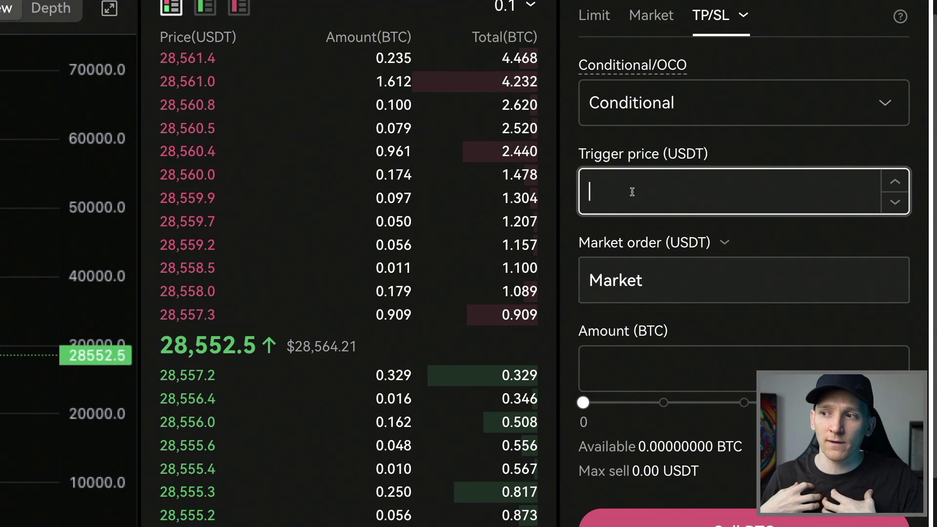
type("25")
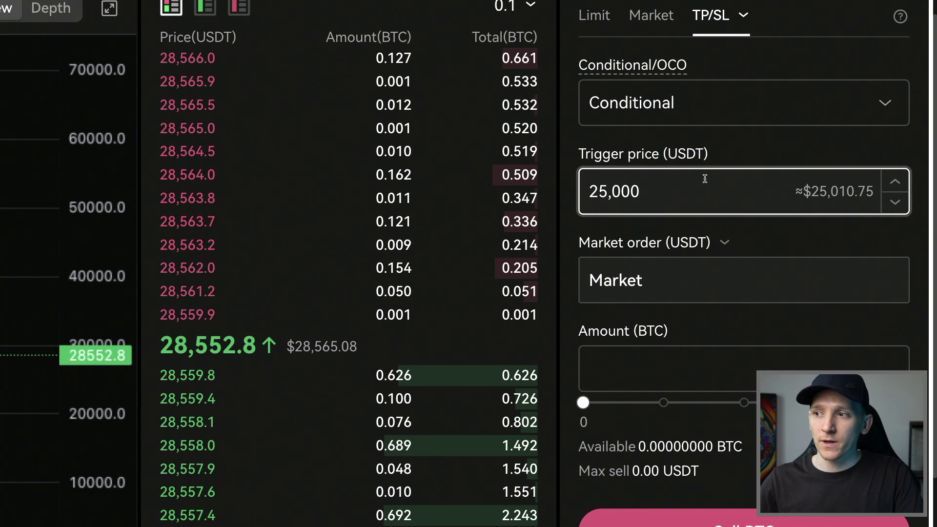
- Enter 30 as the BTC amount of the conditional sell order
scroll(705, 178, "down", 1)
scroll(657, 247, "up", 1)
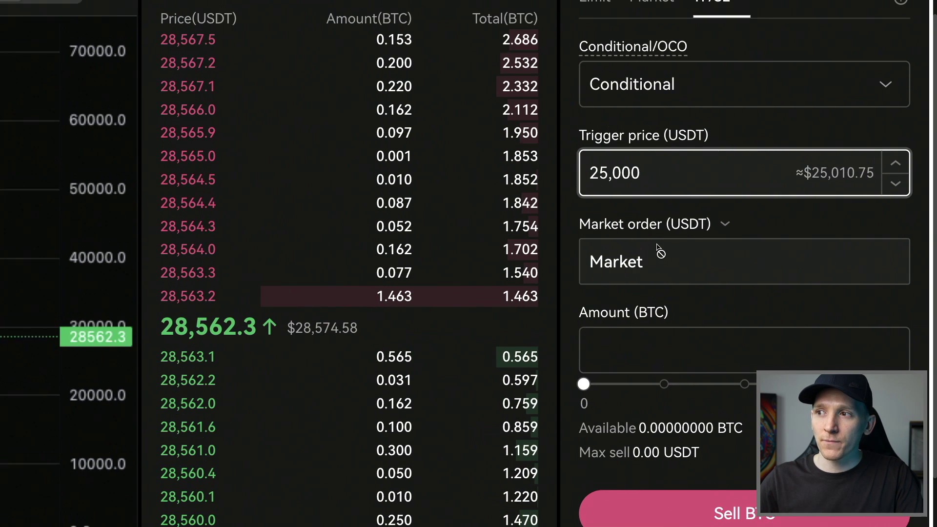
scroll(660, 252, "up", 1)
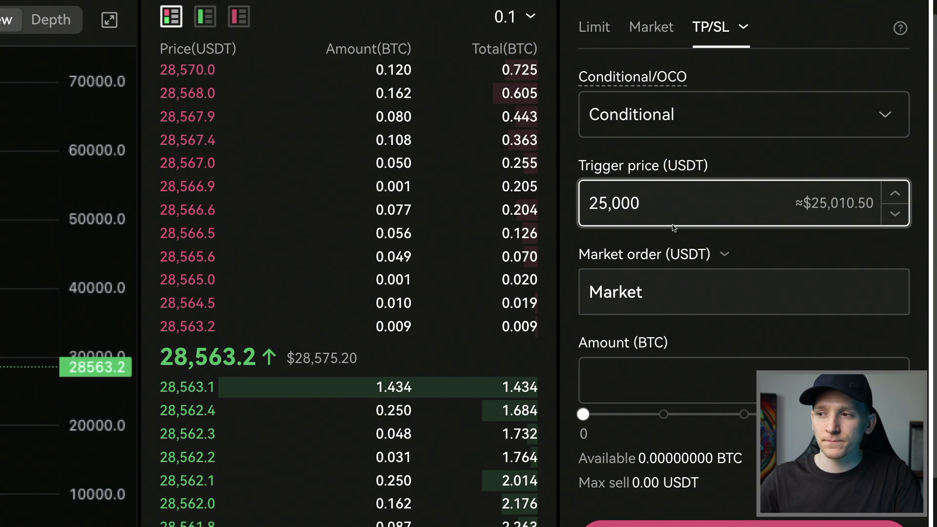
left_click(657, 378)
type("30")
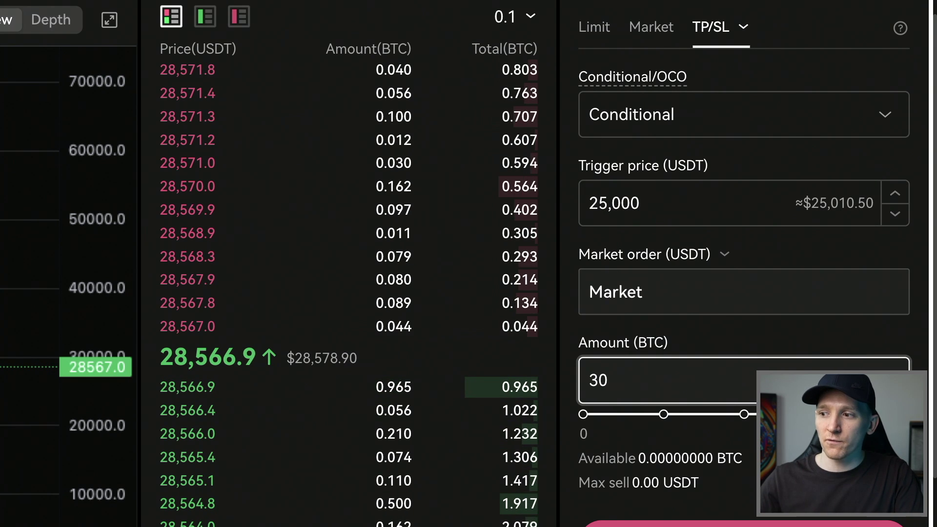
scroll(723, 338, "down", 2)
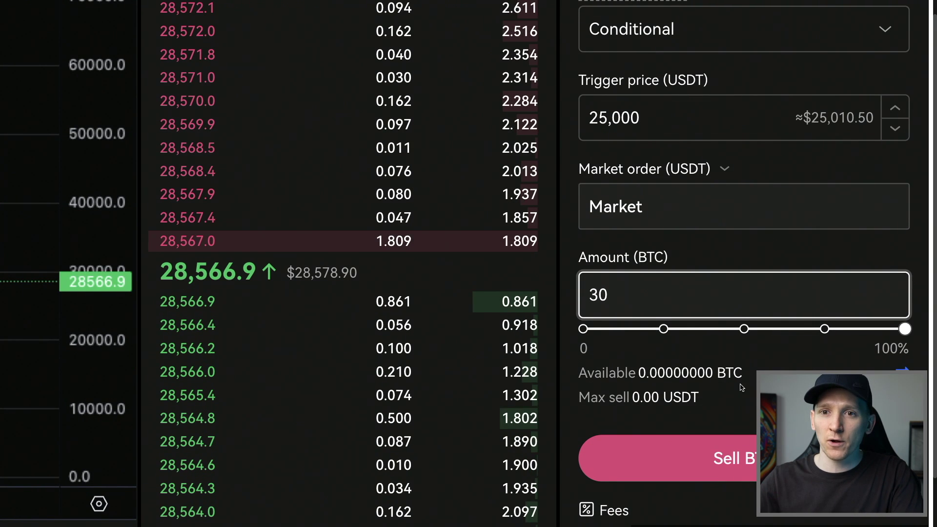
- Change the conditional sell order from market to limit and set its limit order price to 30,000 USDT
scroll(741, 385, "up", 2)
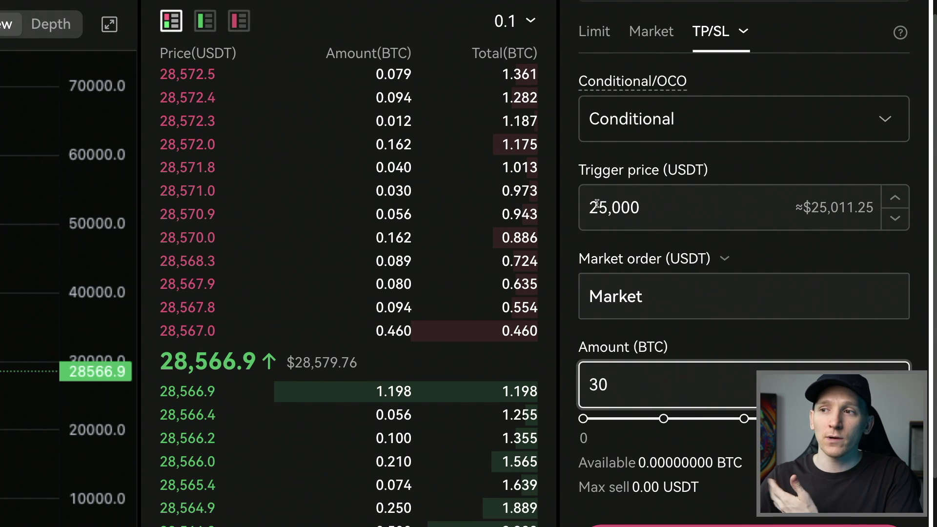
scroll(629, 204, "up", 1)
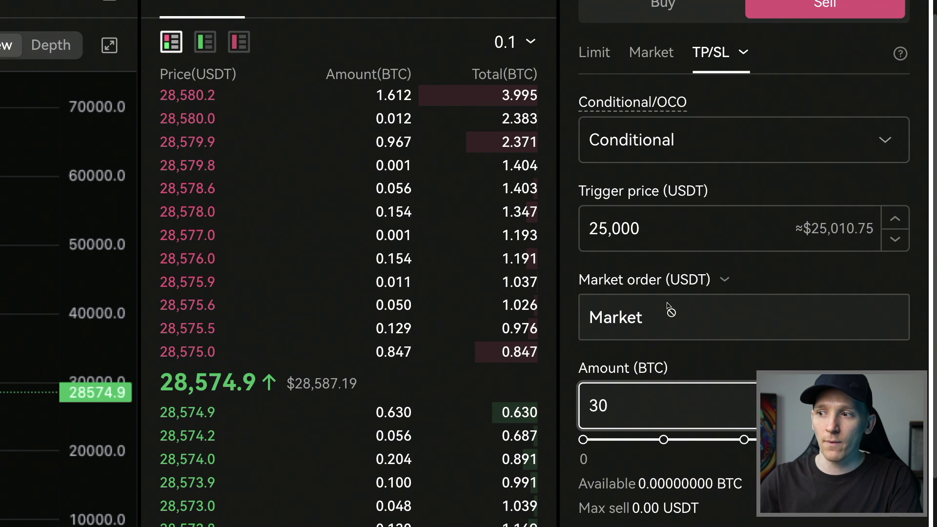
left_click(724, 279)
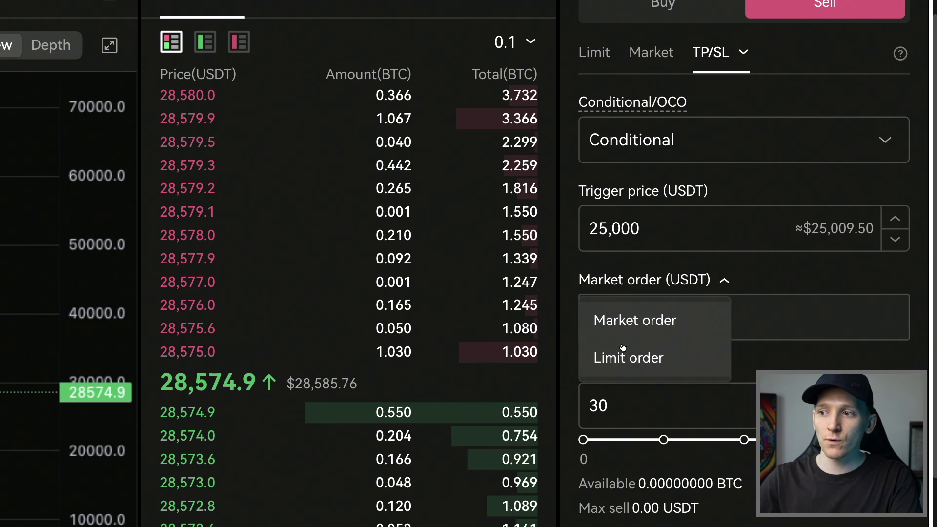
left_click(650, 360)
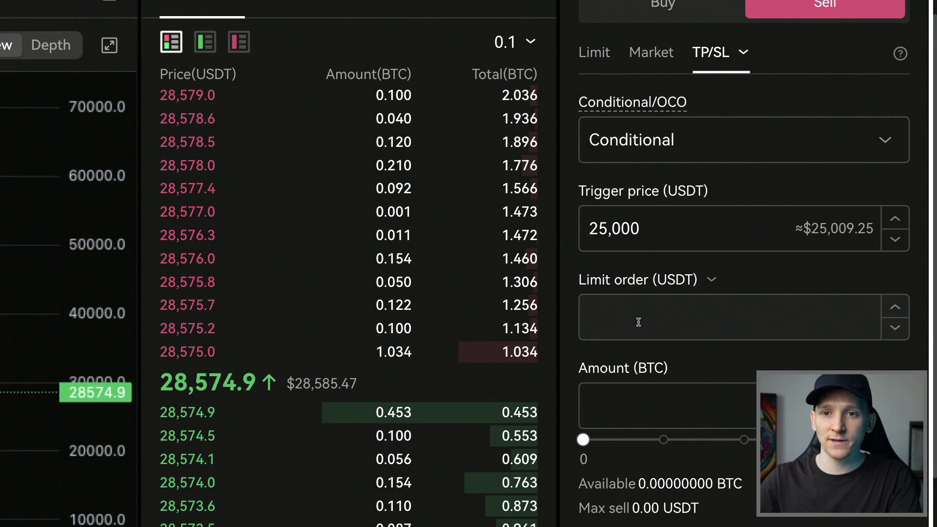
left_click(617, 310)
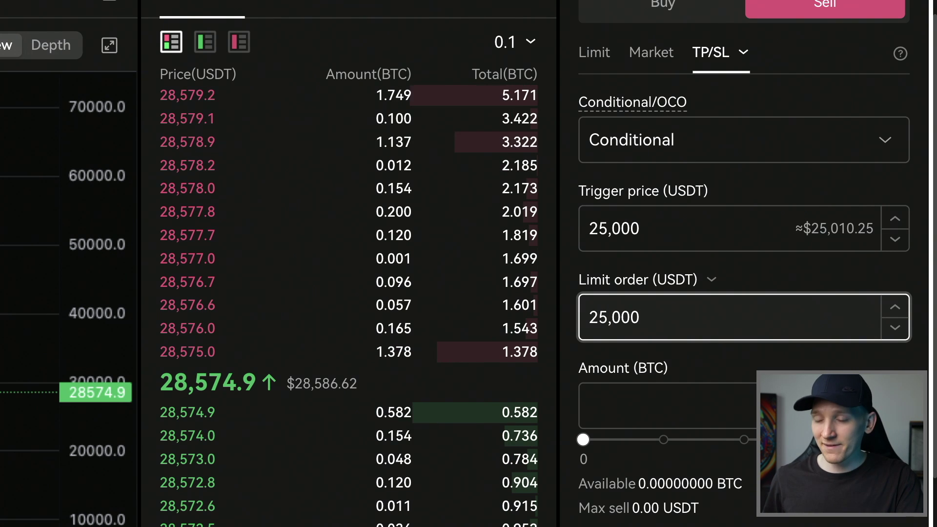
key("BackSpace")
key("BackSpace")
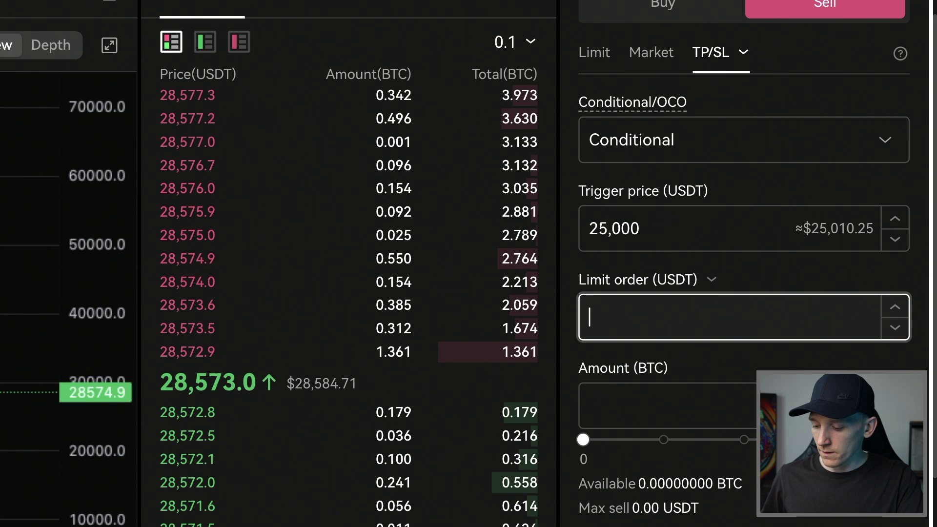
type("30,000")
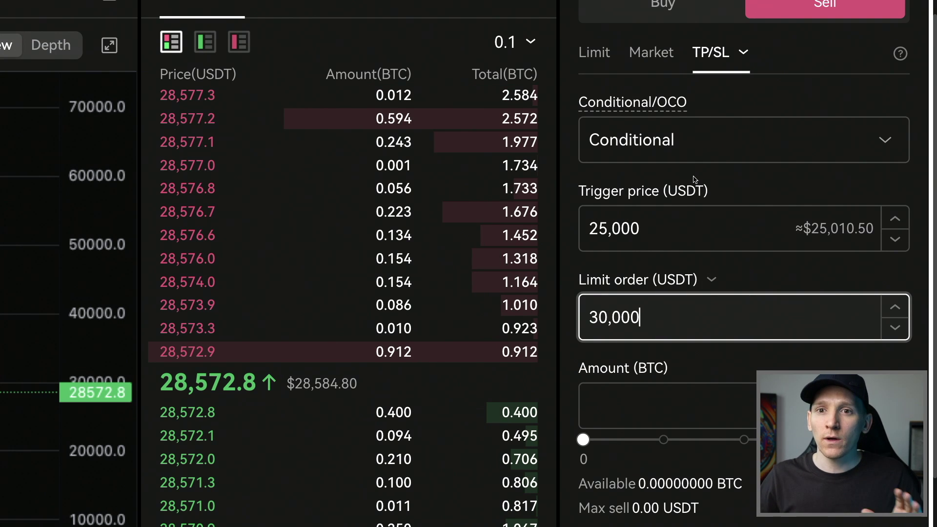
- Switch the sell order type to Trailing stop with a 10% variance and an amount of 0.005 BTC
left_click(732, 62)
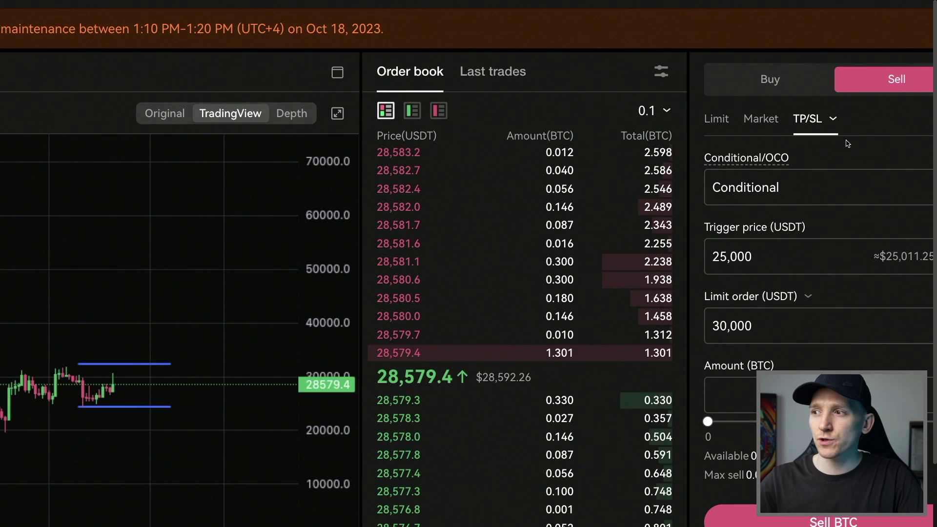
mouse_move(833, 119)
left_click(835, 179)
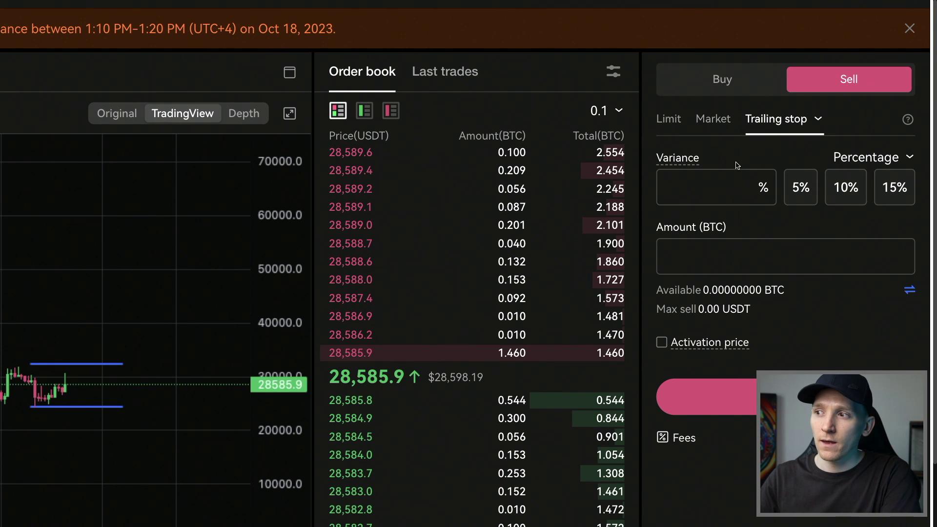
left_click(849, 191)
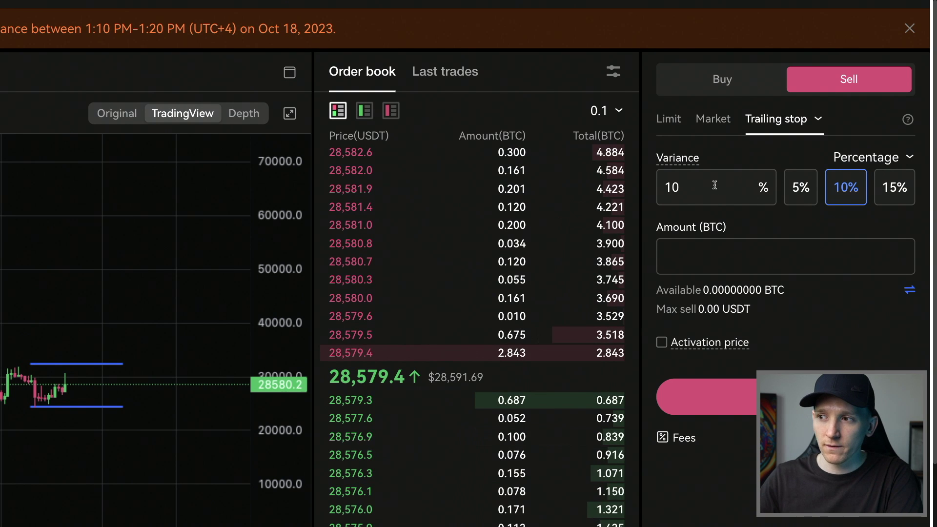
scroll(714, 186, "down", 1)
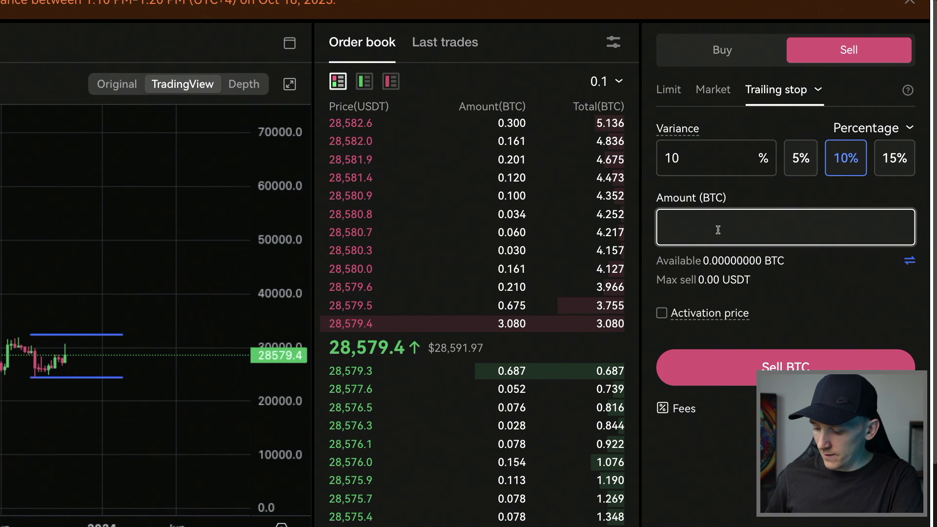
type("0.005")
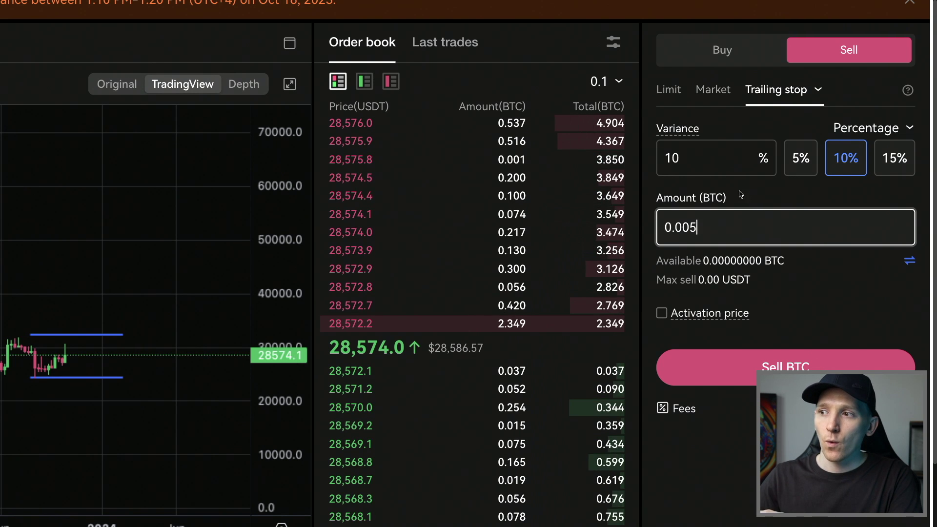
- Sketch a brush loop around the chart's lower blue line and a price drop towards it, and remove both strokes
scroll(735, 195, "left", 1)
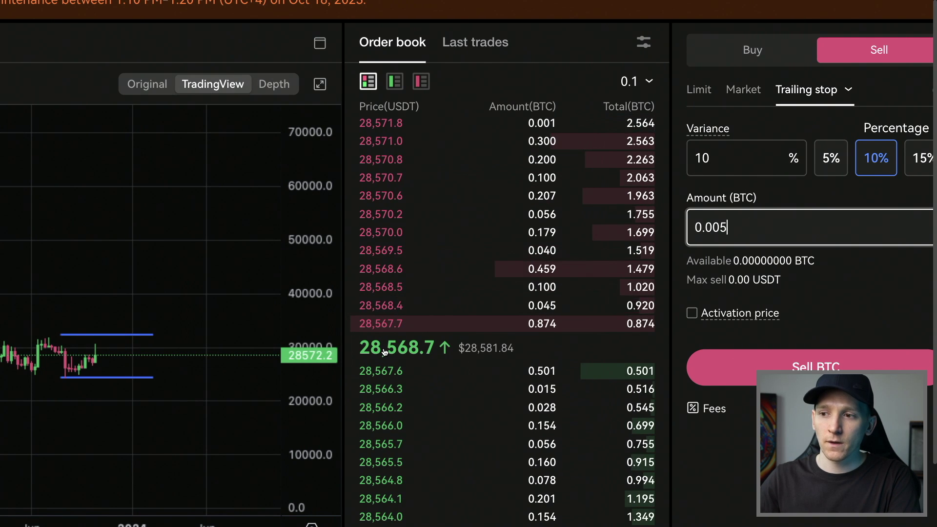
scroll(808, 186, "down", 1)
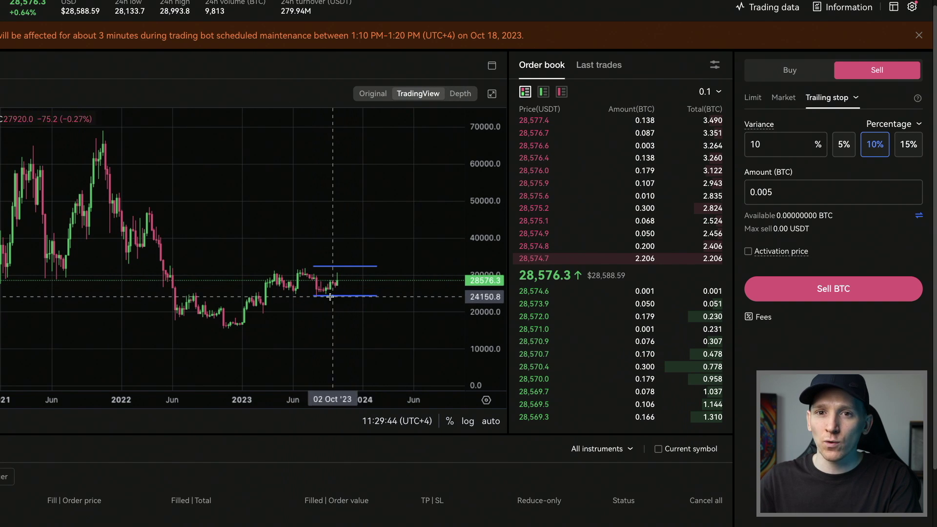
left_click_drag(385, 292, 324, 289)
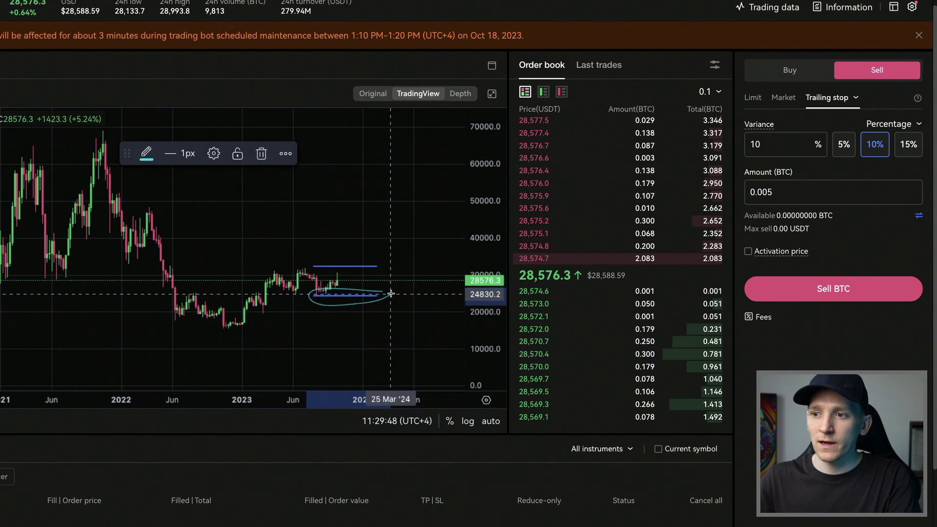
left_click_drag(390, 293, 379, 291)
key("Delete")
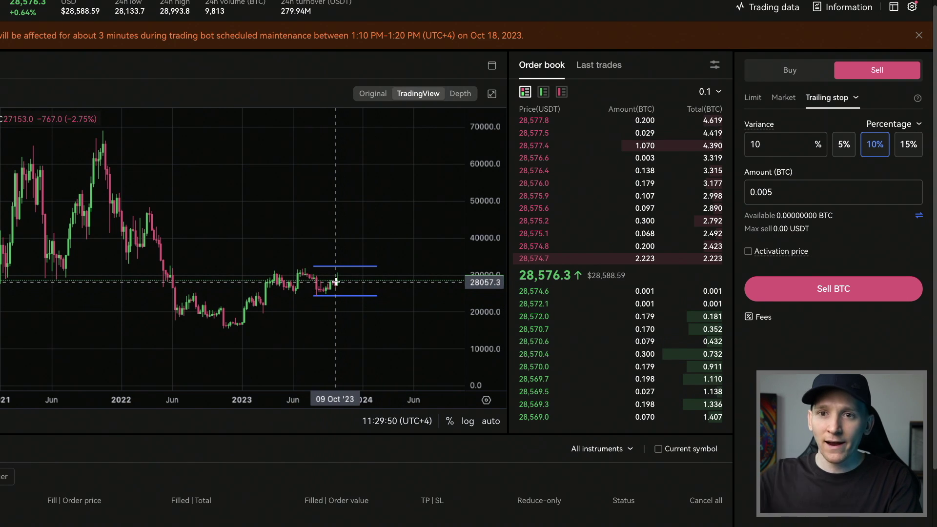
left_click_drag(336, 281, 354, 296)
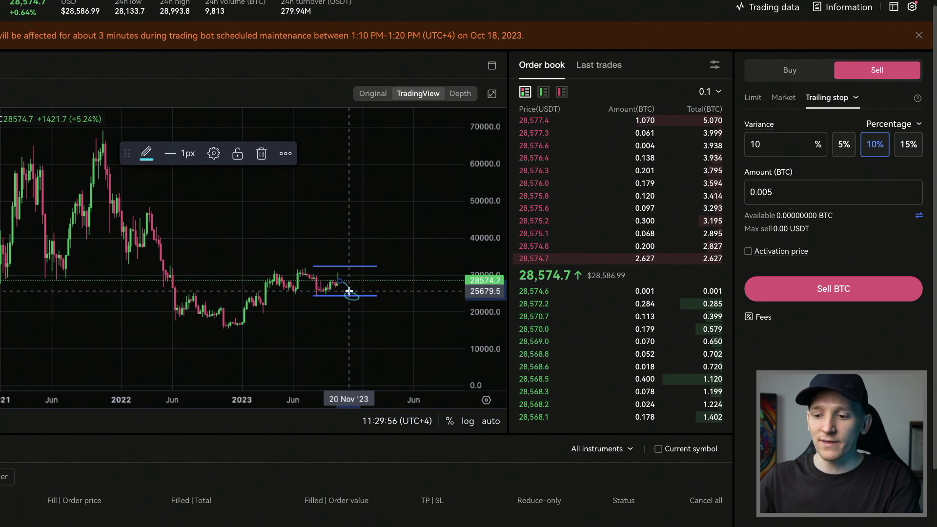
key("ctrl+z")
- Draw a rising brush path from the latest candle past the upper blue line and raise the lower line to about 28,566.5
left_click_drag(337, 280, 379, 249)
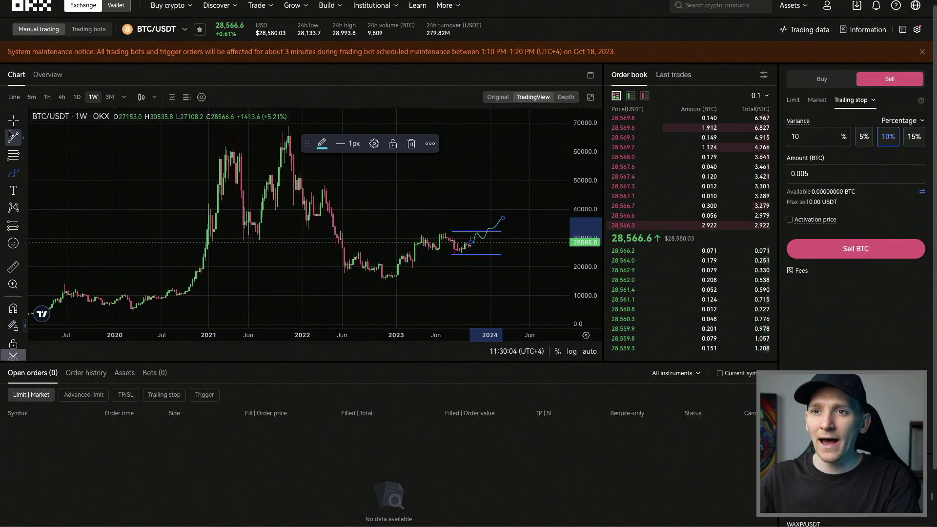
left_click(12, 123)
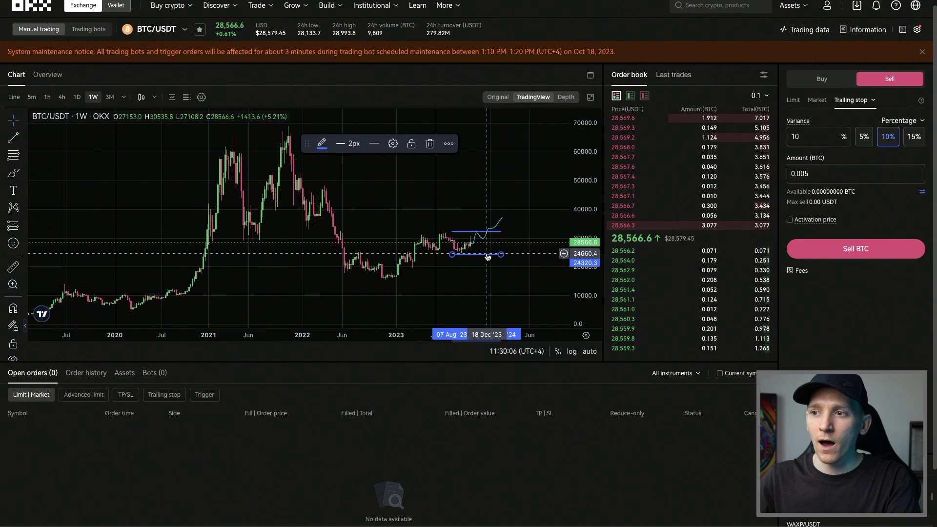
left_click_drag(488, 257, 503, 242)
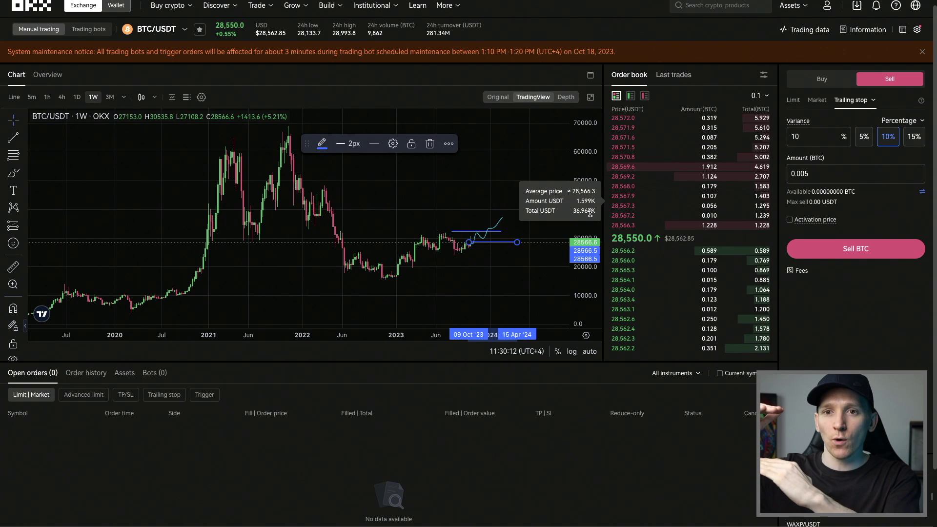
- Extend the drawn price path with brush strokes showing a pullback followed by a climb above 40,000
left_click(13, 176)
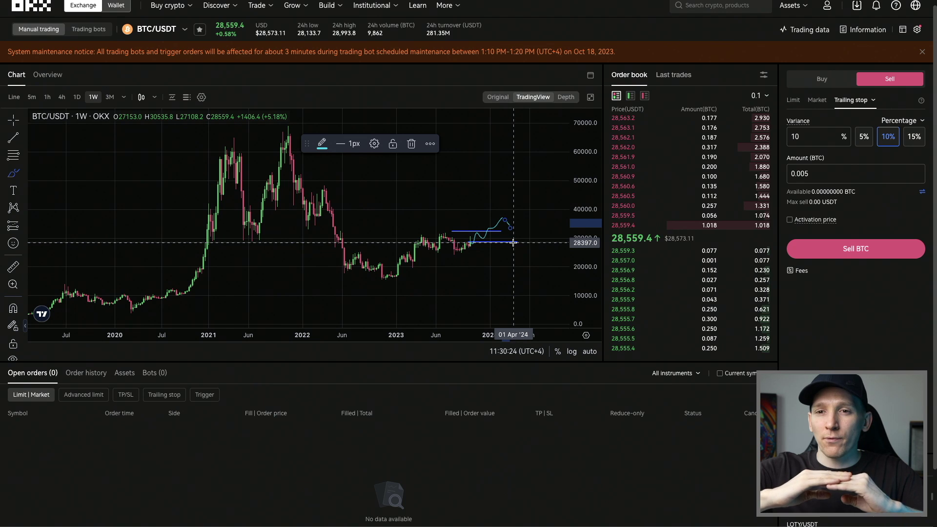
left_click_drag(507, 223, 517, 236)
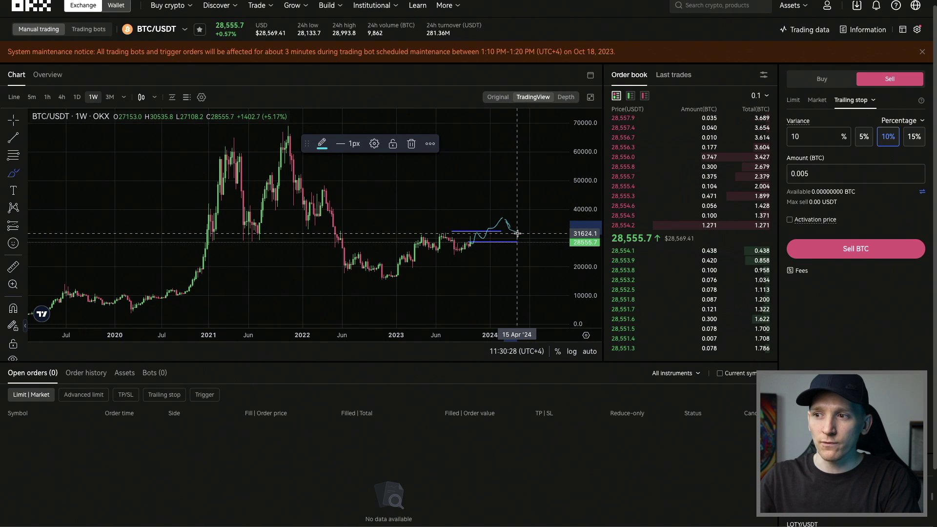
left_click_drag(540, 195, 540, 195)
- Try raising the lower blue line to just under 40,000 and sketching a downturn at the path's end, and undo both
left_click_drag(503, 241, 545, 214)
left_click(14, 173)
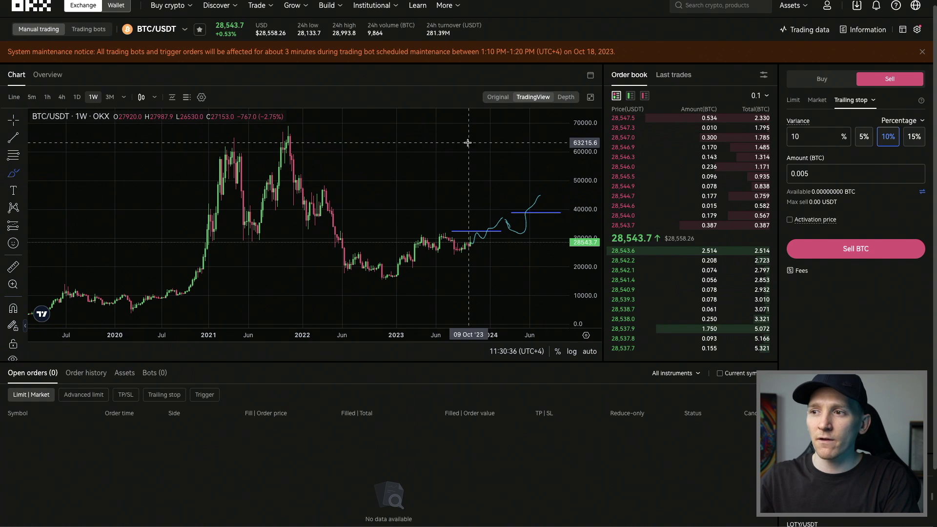
left_click_drag(538, 193, 547, 199)
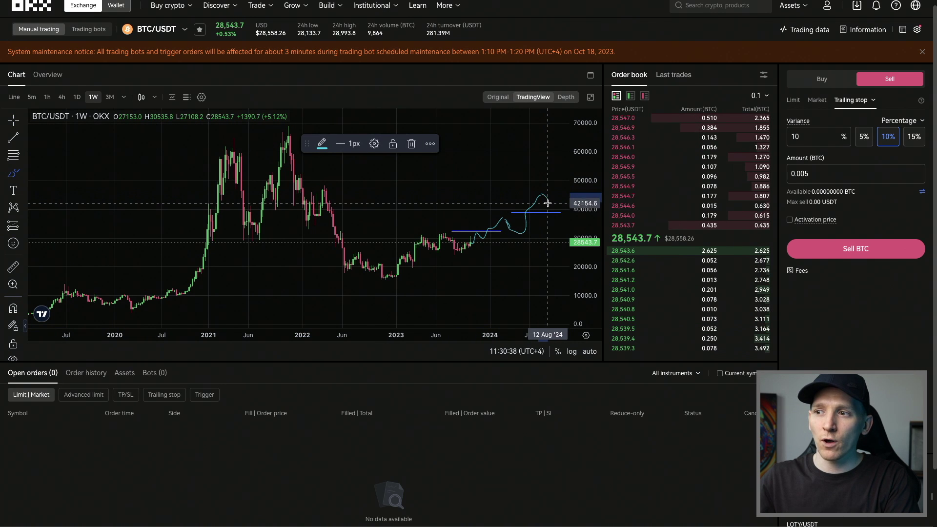
key("ctrl+z")
key("ctrl+z")
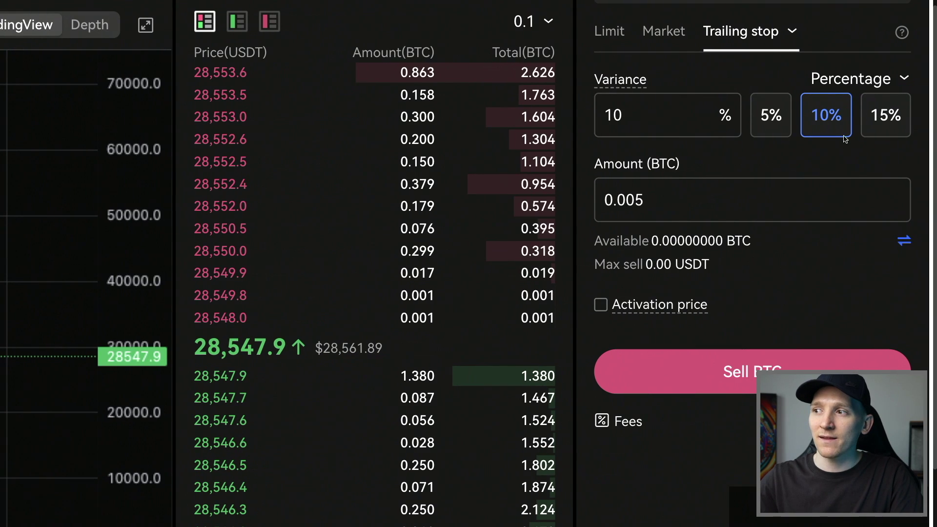
- Set the trailing stop's variance to 5% and try switching the activation price option on and off
left_click(779, 118)
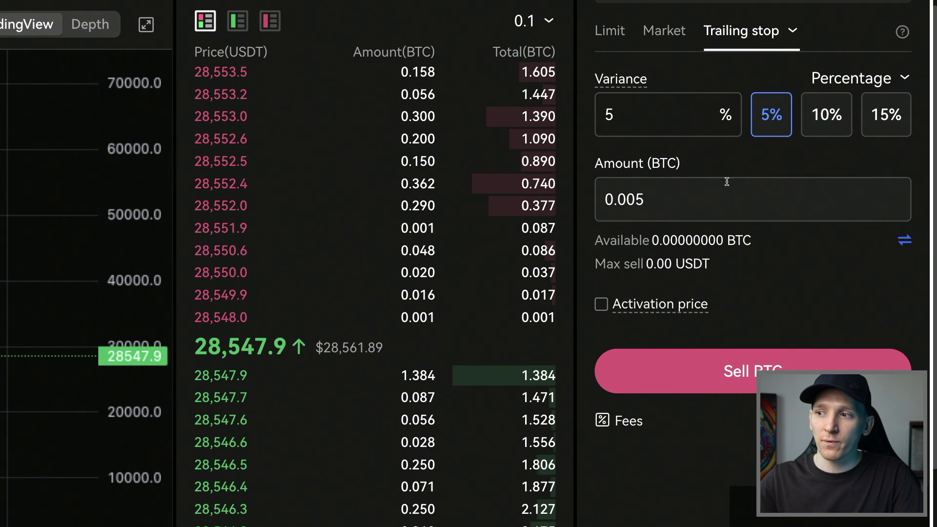
left_click(601, 252)
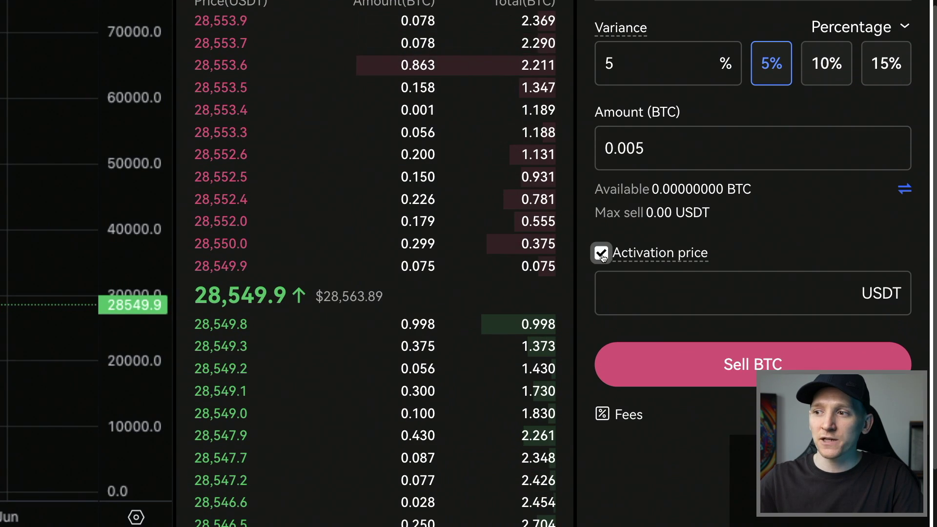
left_click(602, 252)
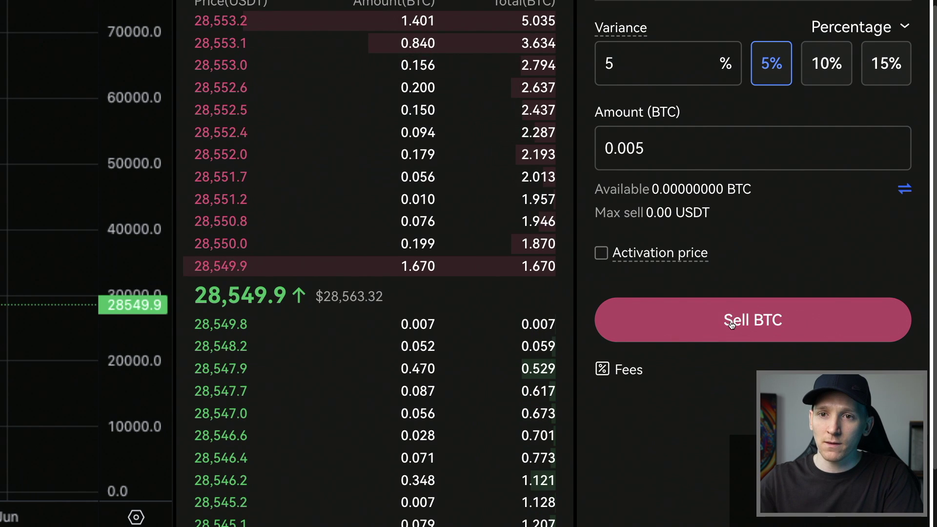
left_click(602, 254)
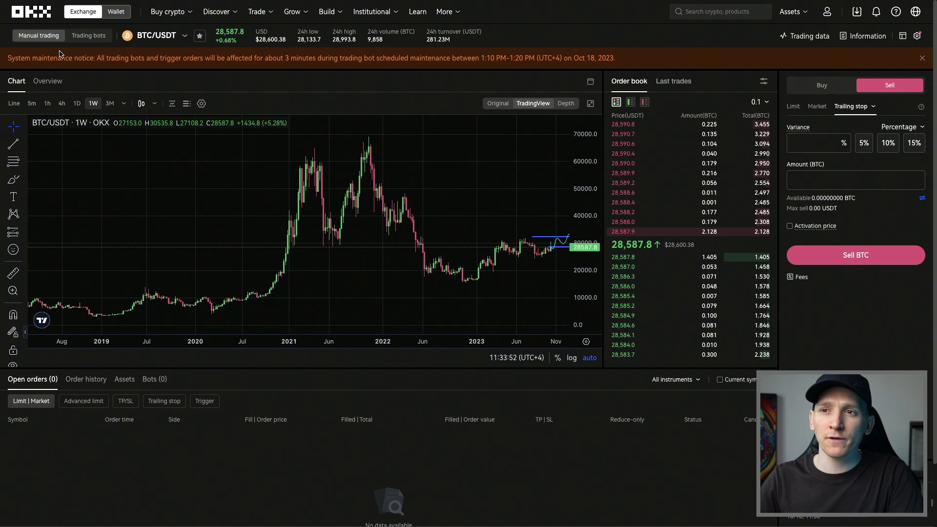
- Switch from manual trading to trading bots and open the TWAP bot from the advanced bots
left_click(99, 35)
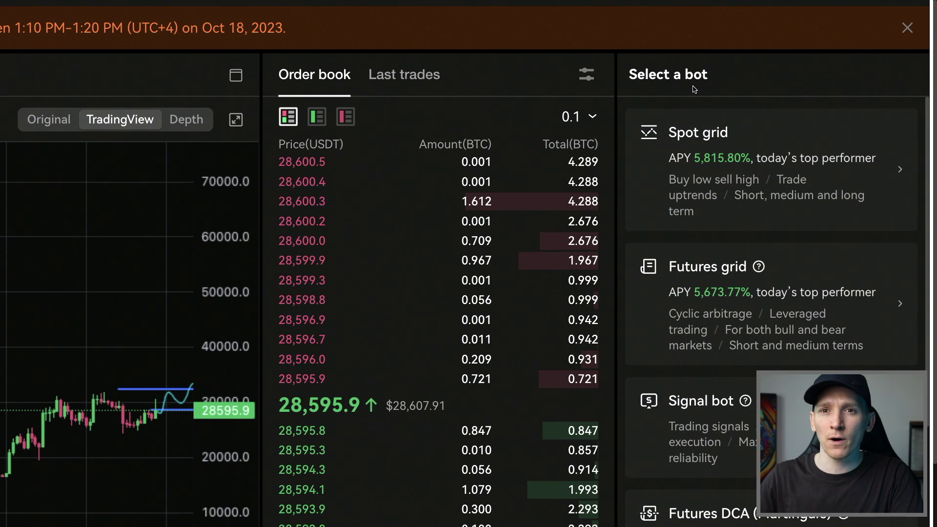
scroll(730, 305, "down", 8)
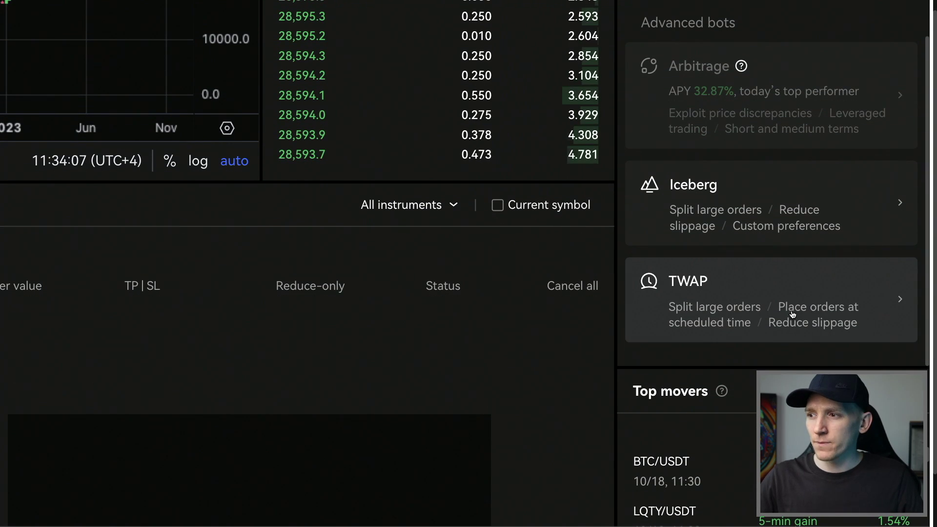
left_click(766, 284)
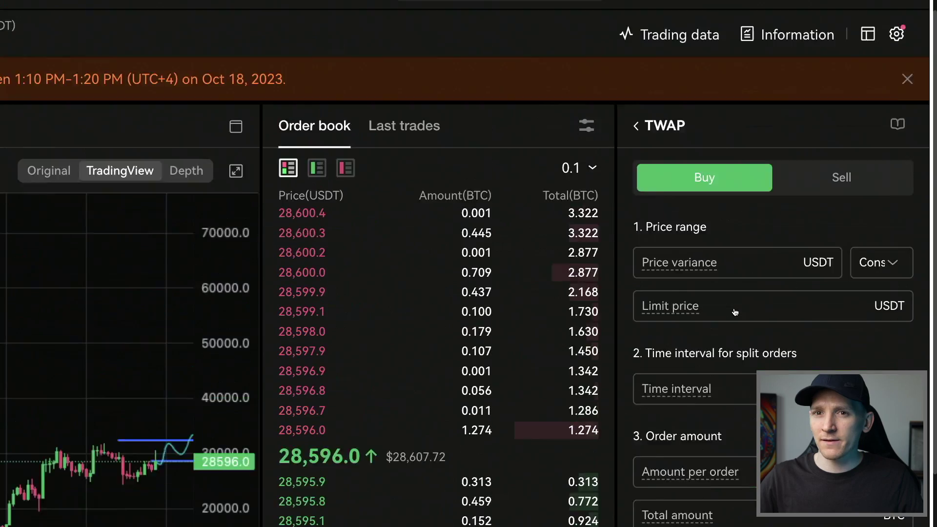
- Change the TWAP buy order's price variance to percentage and set it to 0.5%
scroll(734, 308, "down", 2)
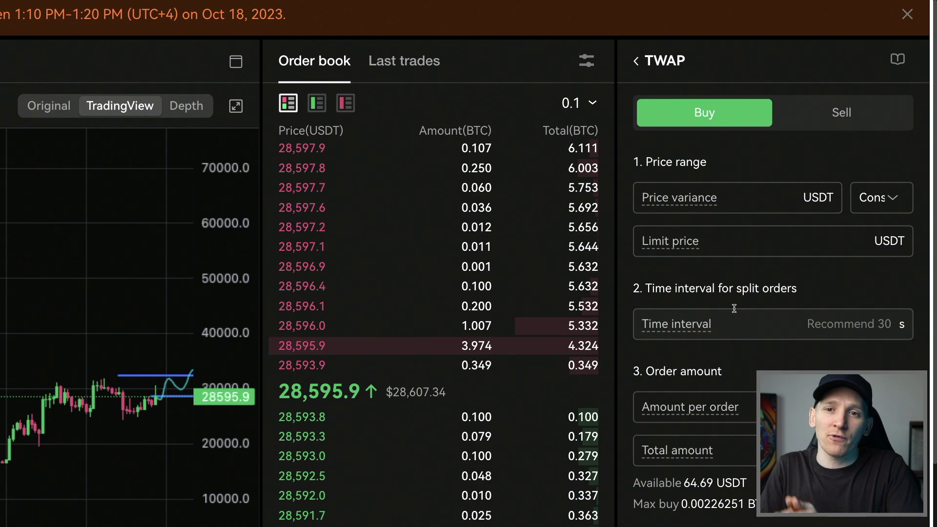
scroll(749, 161, "down", 1)
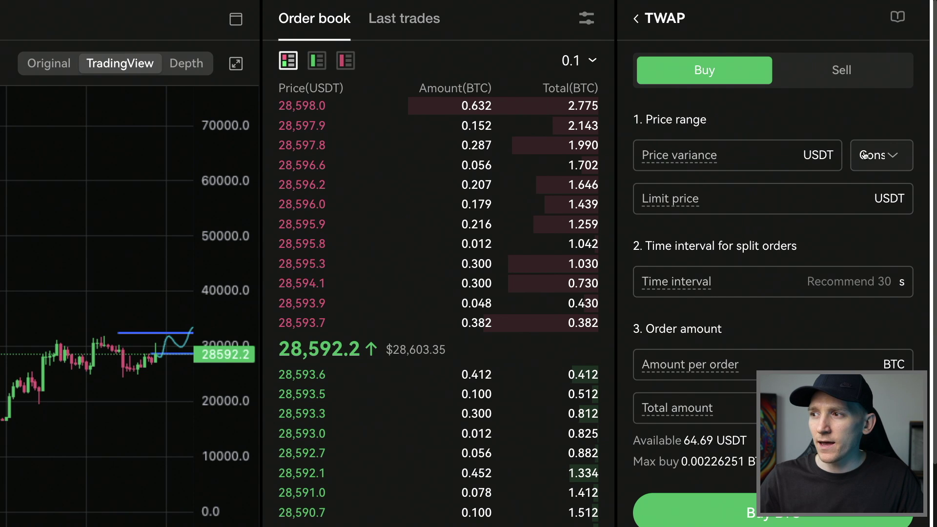
left_click(878, 154)
left_click(874, 227)
left_click(790, 155)
type("0.5")
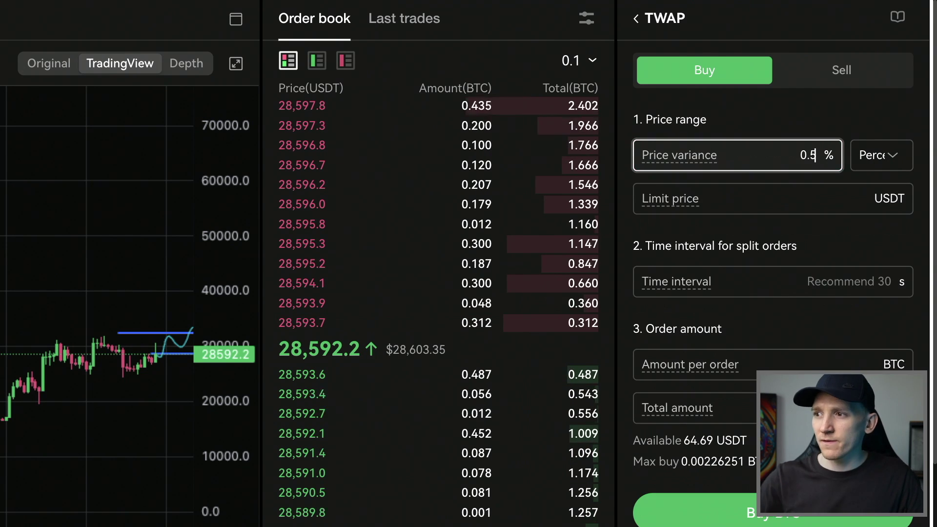
- Set the TWAP buy order's limit price to 28,500 USDT
mouse_move(677, 156)
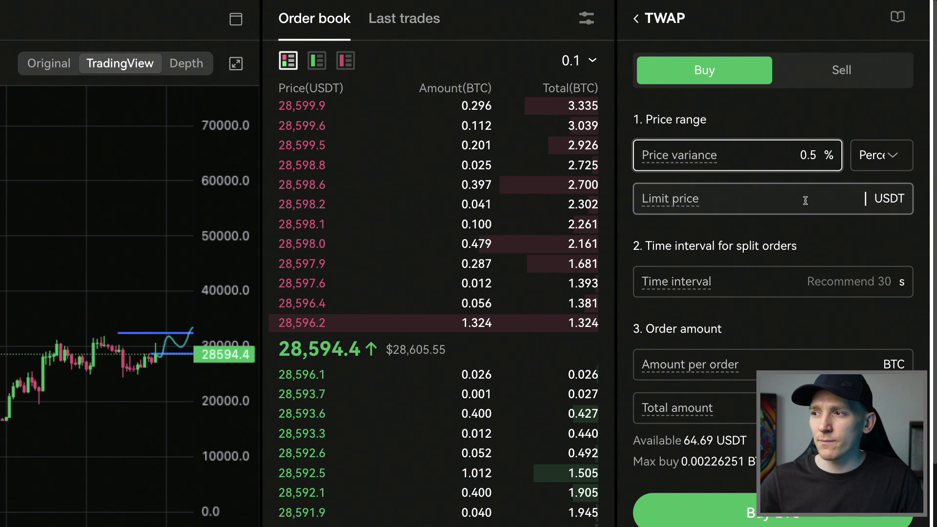
left_click(805, 200)
scroll(805, 200, "down", 1)
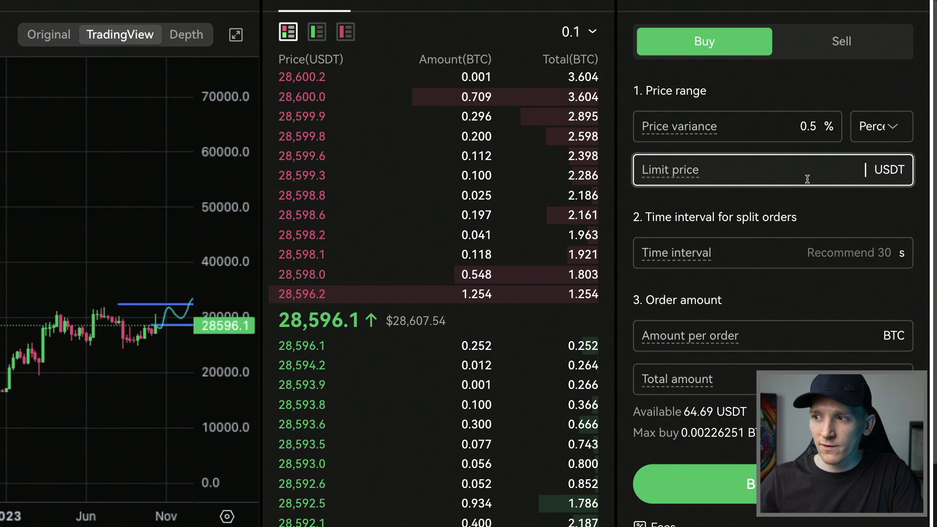
type("2")
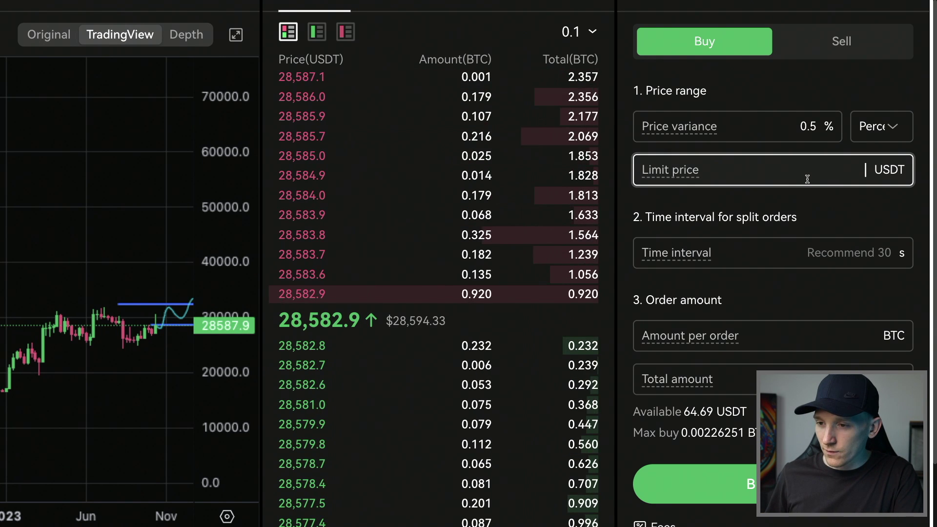
type("8,500")
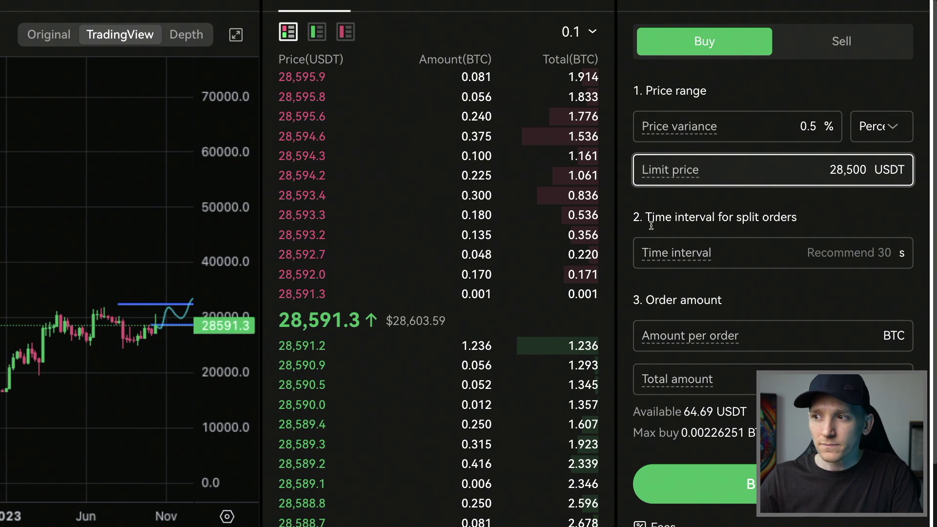
- Try a 60-second interval for the split orders, and settle on a time interval of 30 seconds
left_click(766, 253)
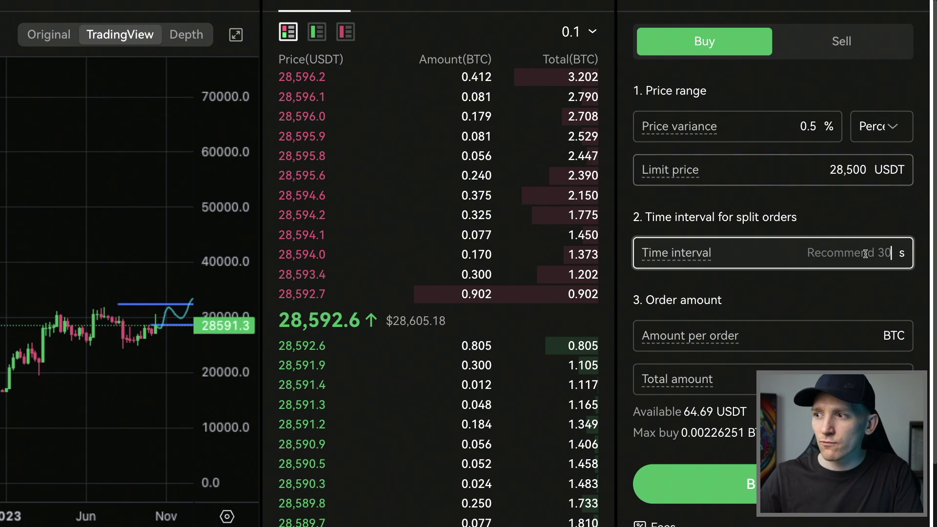
type("30")
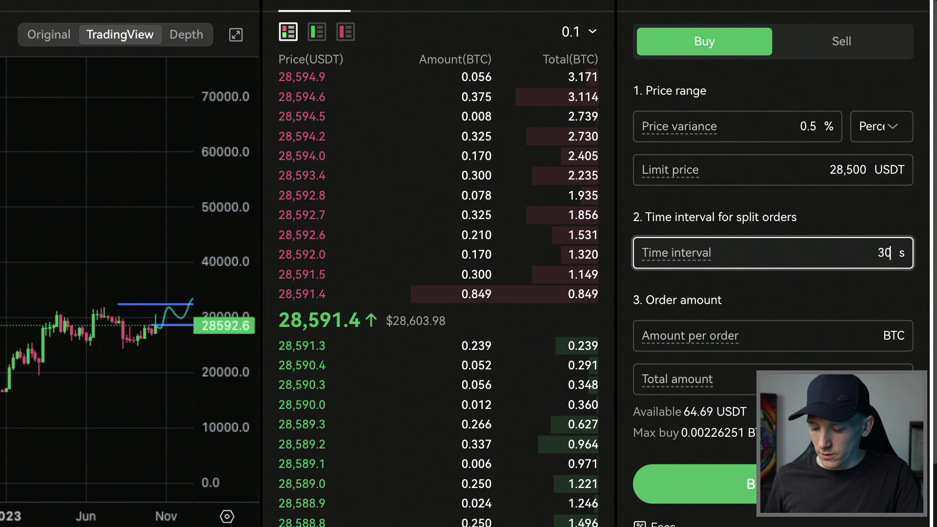
key("BackSpace")
key("BackSpace")
type("90")
key("BackSpace")
type("60")
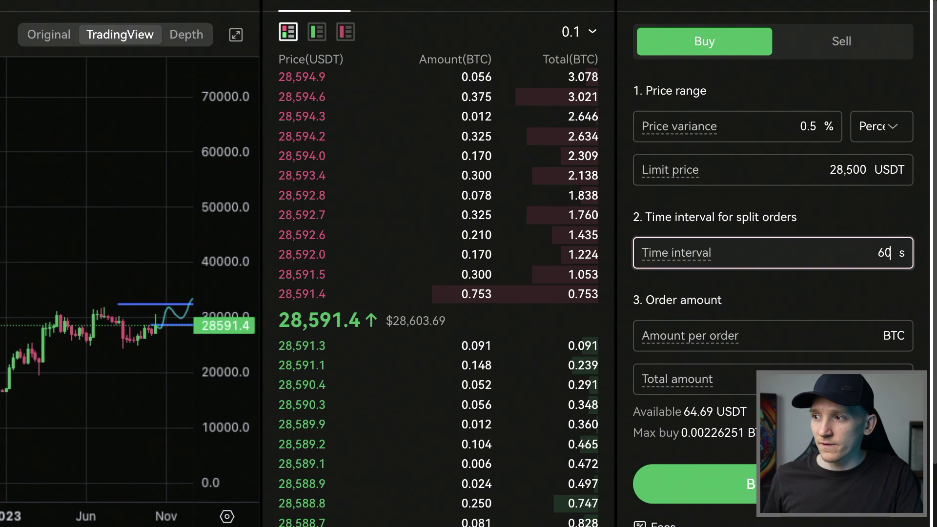
key("BackSpace")
key("BackSpace")
type("30")
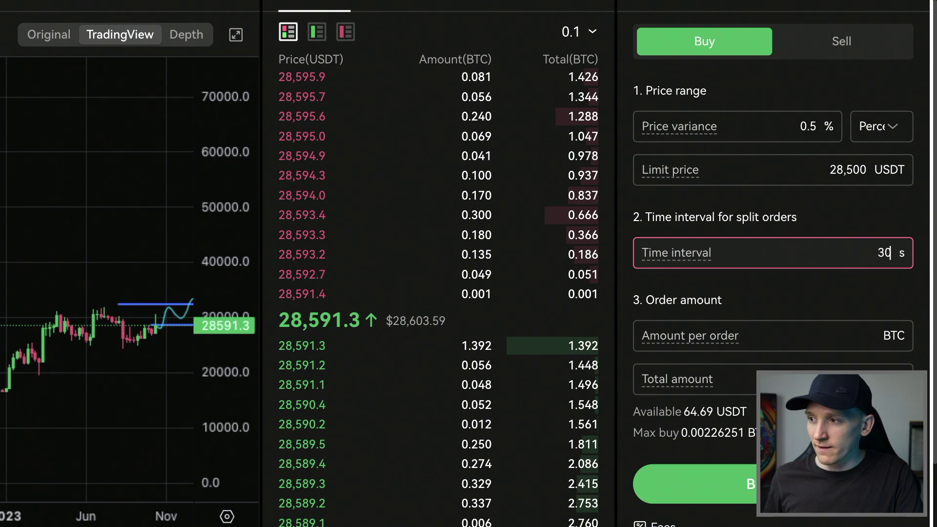
- Set the TWAP order's amount per order to 0.001 BTC and its total amount to 0.005 BTC, and check the maximum buy amount
left_click(821, 336)
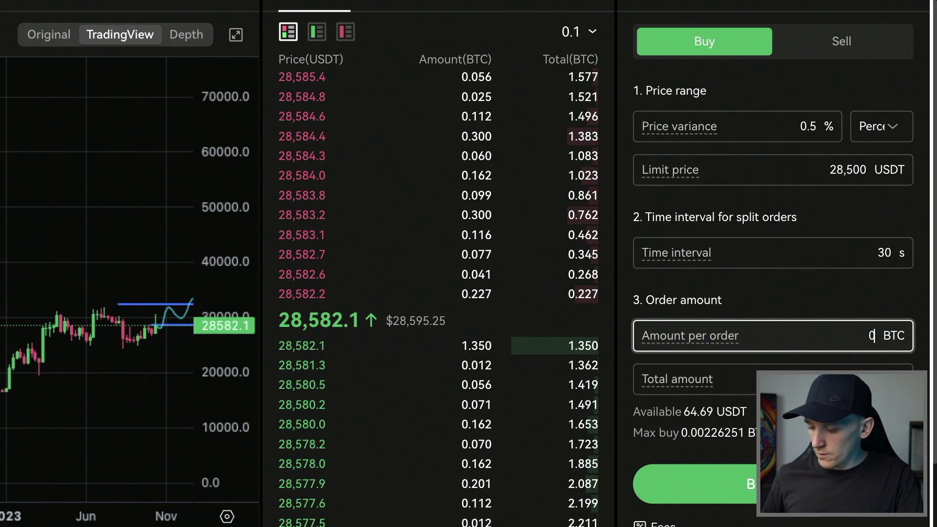
type(".001")
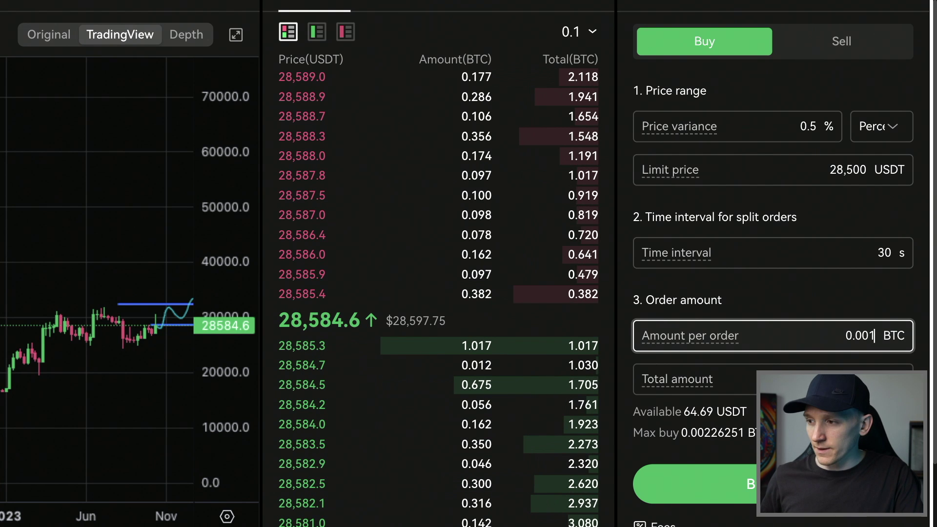
left_click(819, 380)
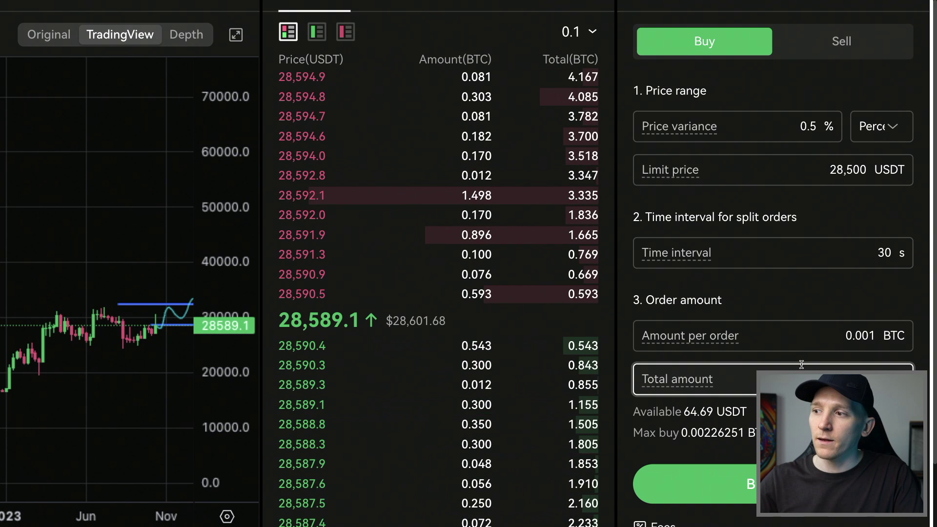
type("0.005")
scroll(755, 376, "down", 1)
scroll(755, 376, "up", 2)
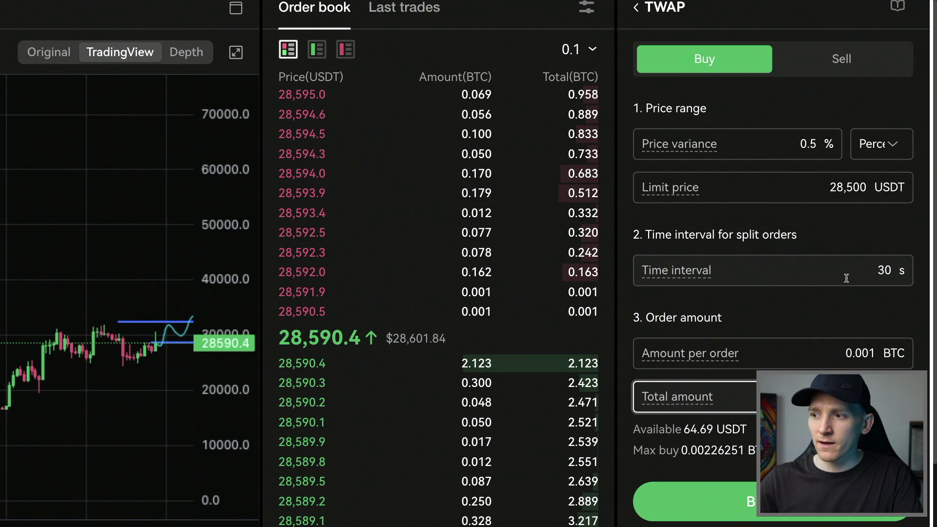
scroll(810, 322, "down", 1)
type("0.005")
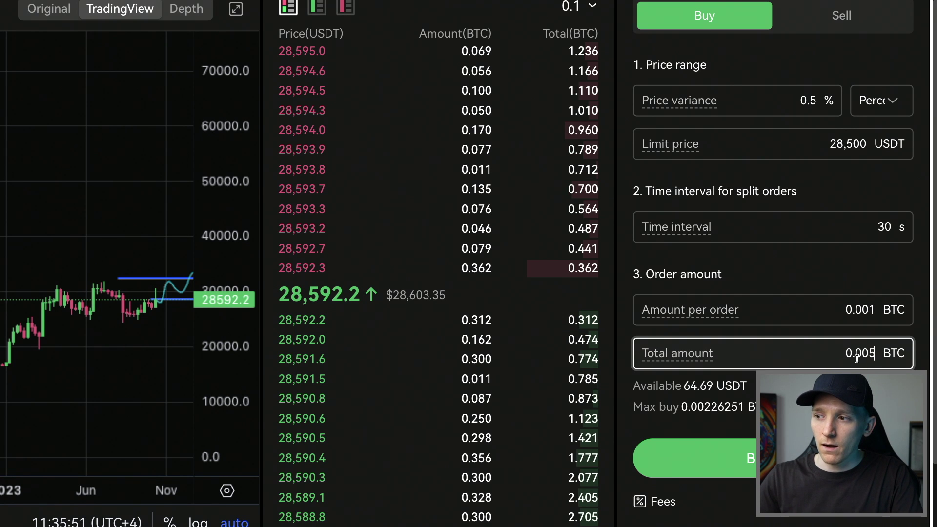
scroll(857, 359, "down", 1)
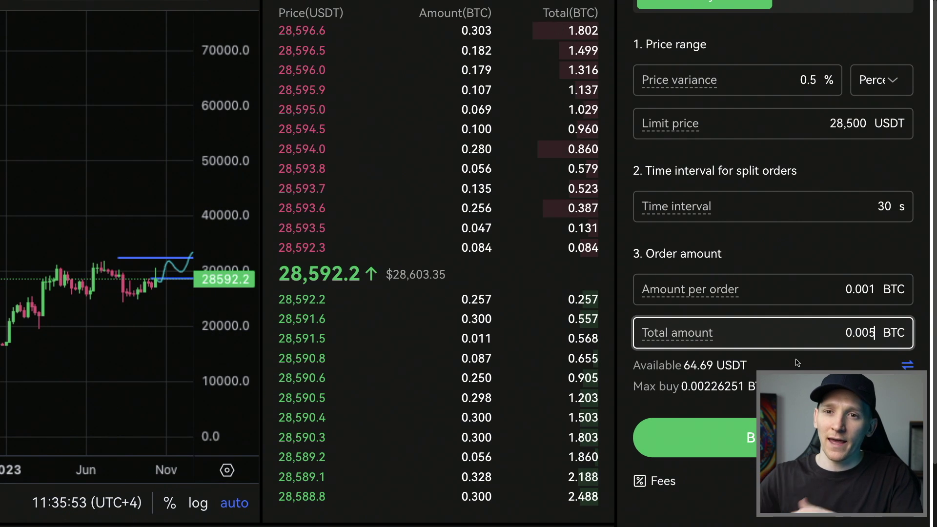
scroll(732, 252, "up", 4)
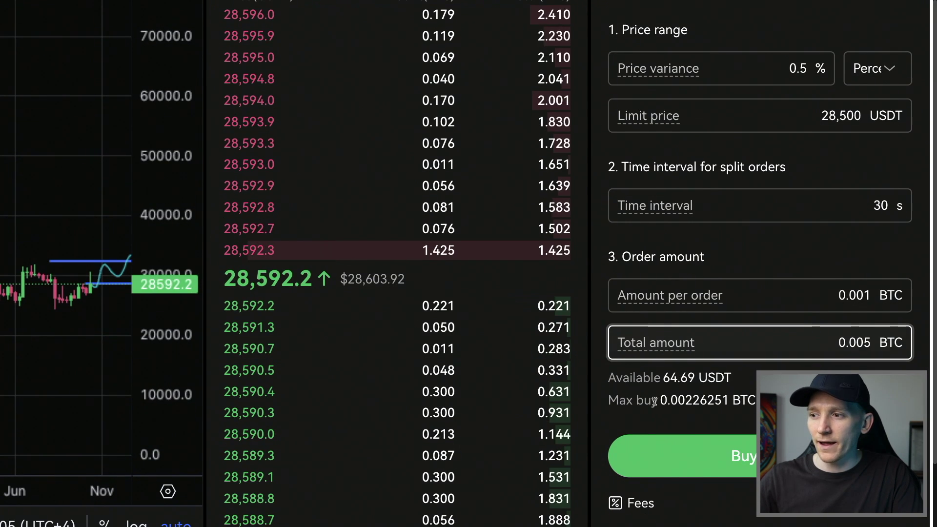
left_click_drag(658, 401, 746, 401)
left_click(746, 401)
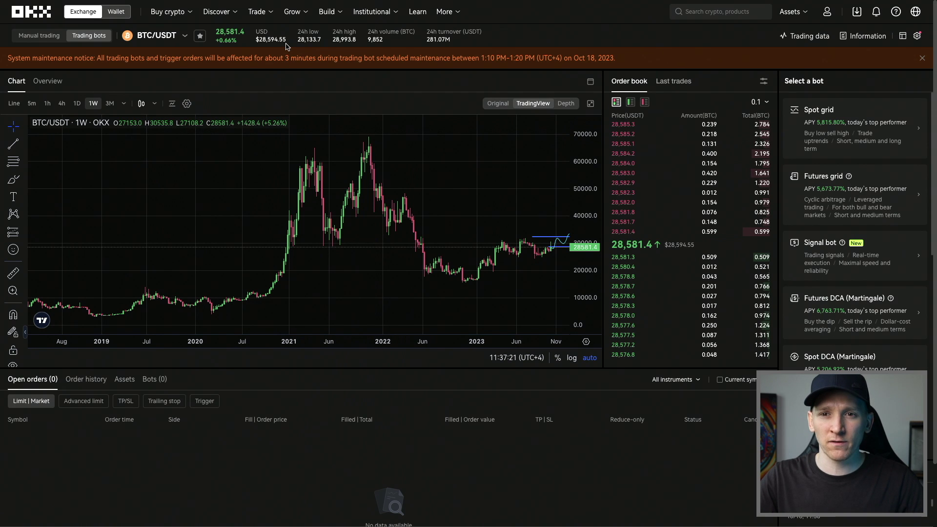
- Open the Earn overview and expand the flexible and fixed USDT entry to review its earning products
mouse_move(320, 13)
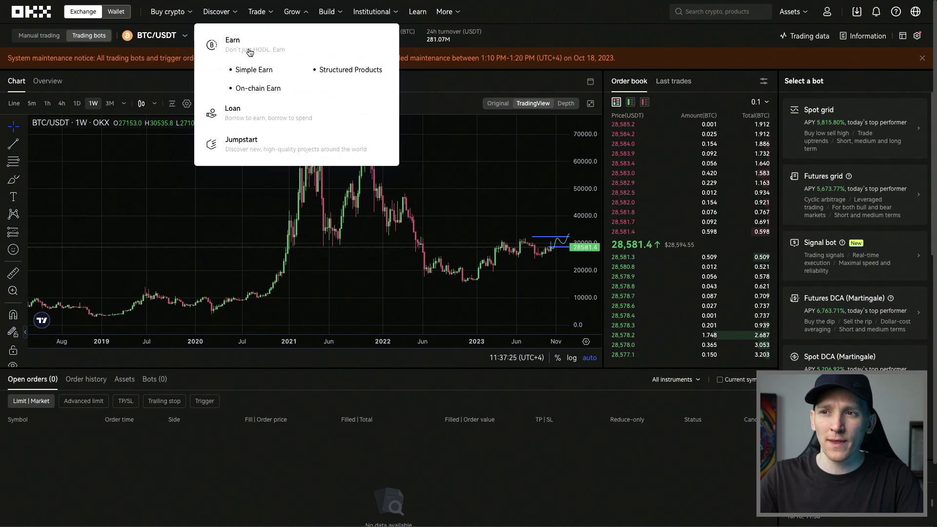
left_click(250, 52)
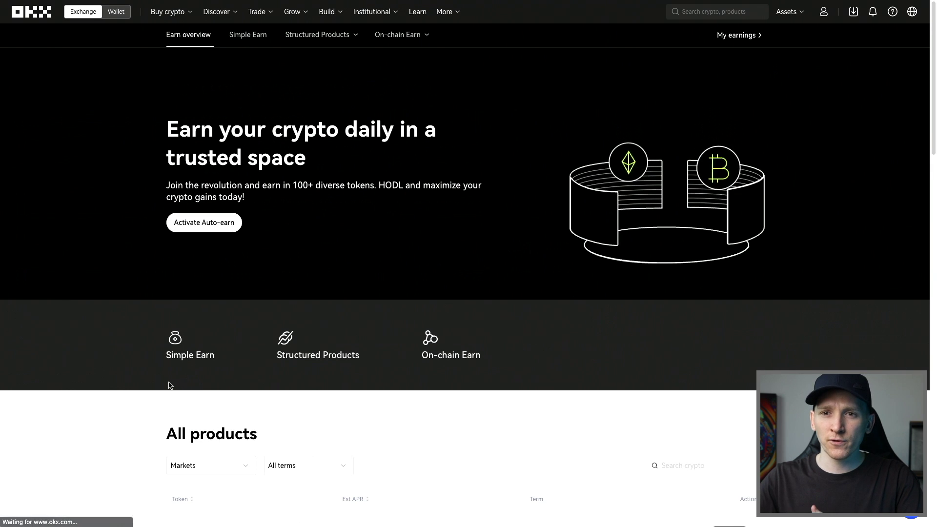
scroll(155, 371, "down", 3)
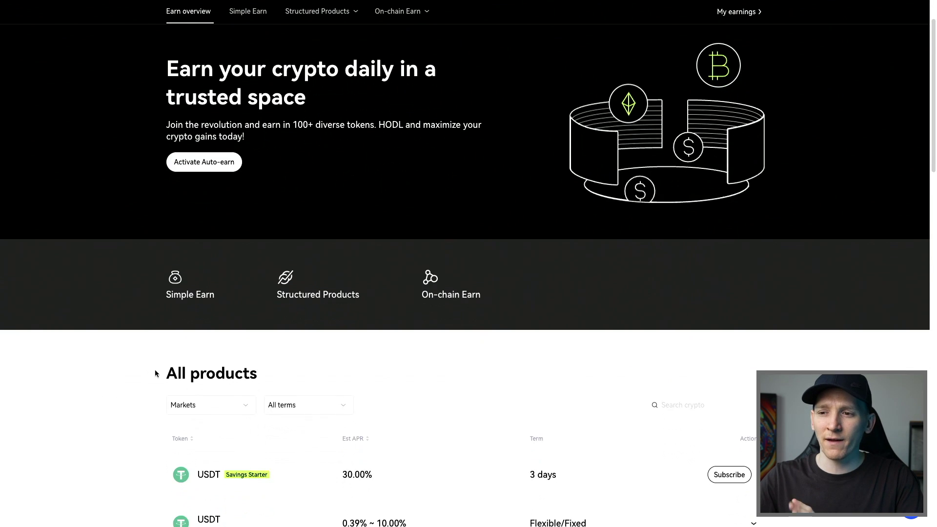
scroll(154, 372, "down", 5)
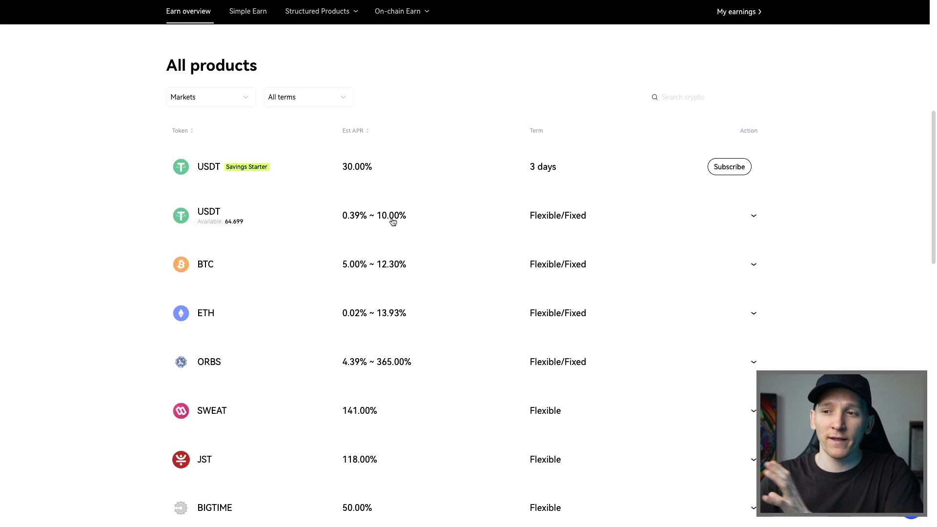
left_click(574, 220)
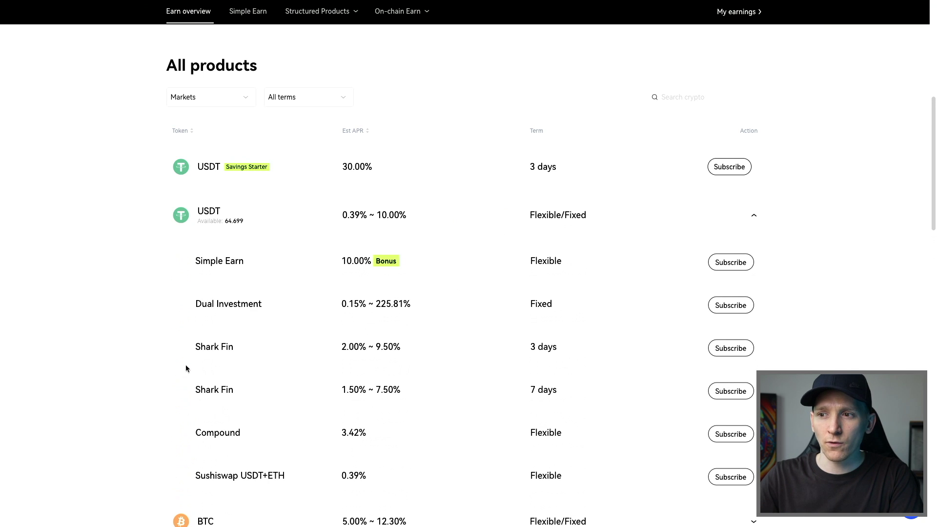
scroll(191, 351, "down", 1)
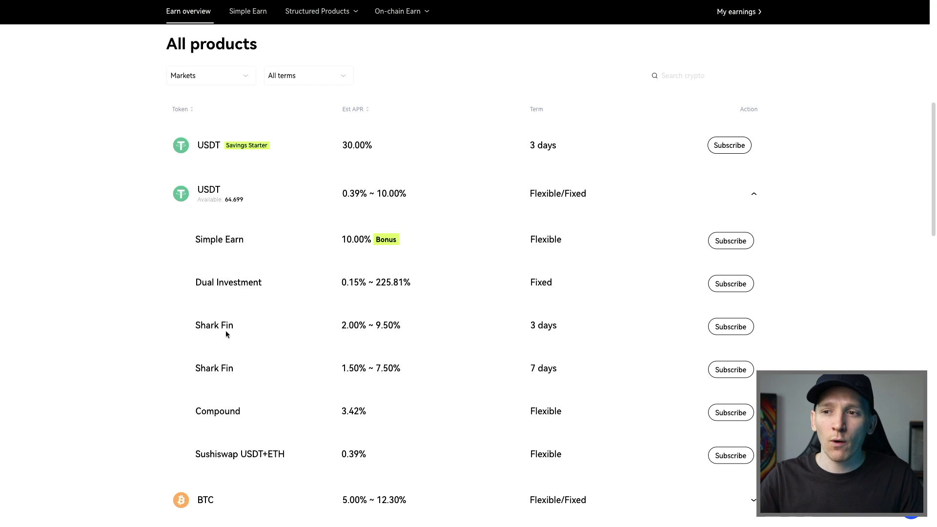
scroll(233, 323, "up", 1)
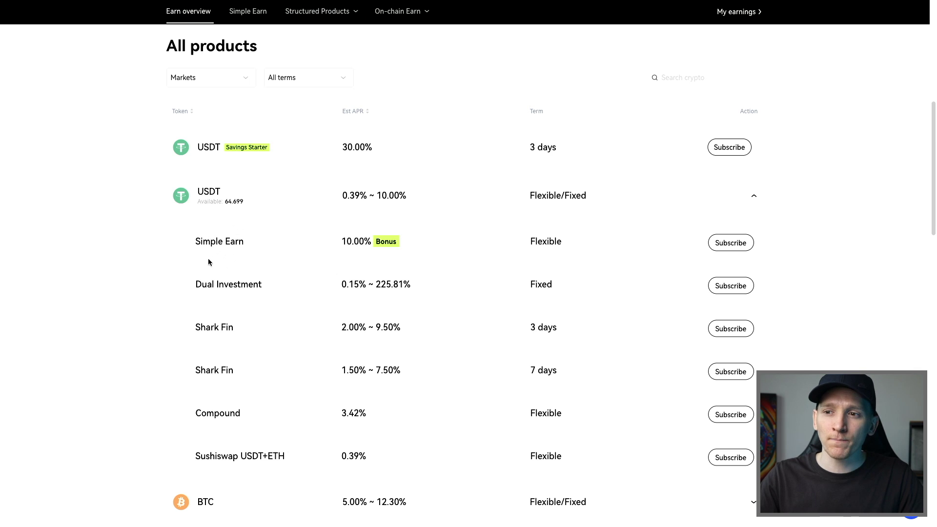
- Open Simple Earn, browse its token list and expand the flexible USDT offer
scroll(207, 257, "up", 5)
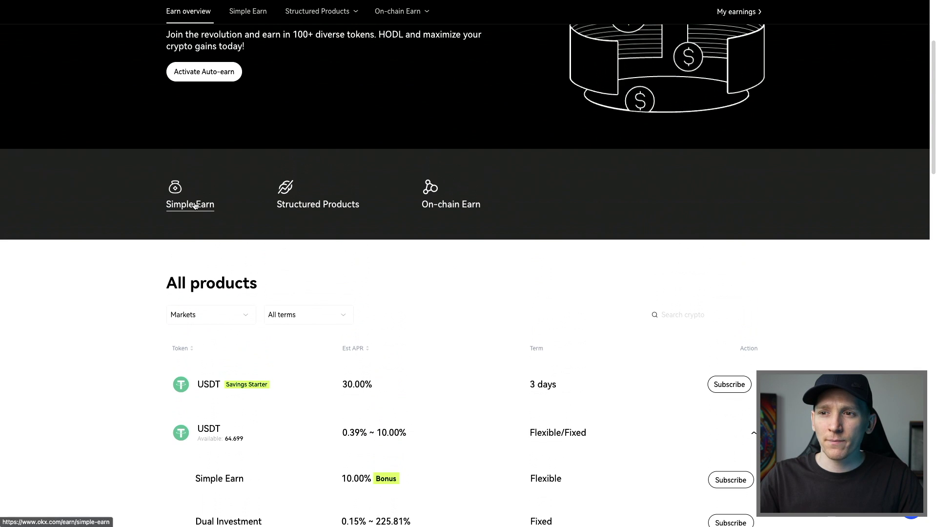
left_click(195, 205)
scroll(157, 276, "down", 1)
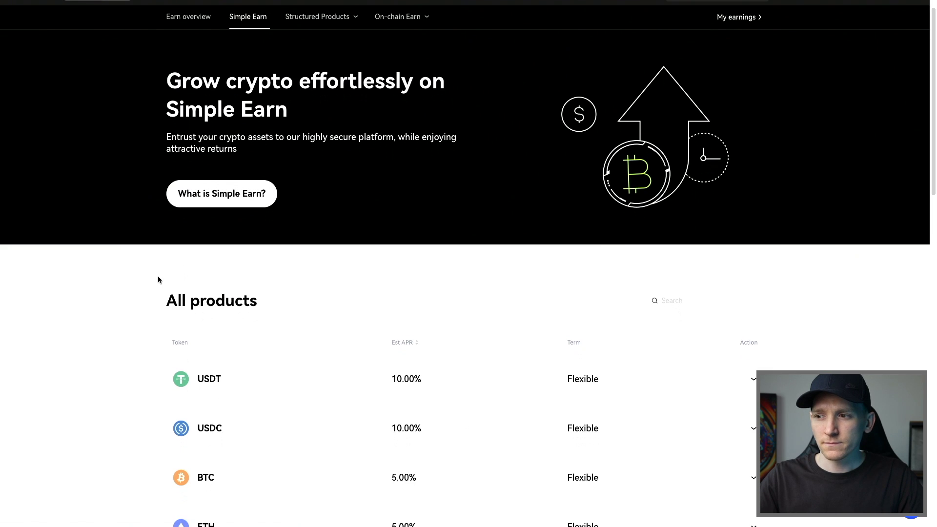
scroll(157, 276, "down", 5)
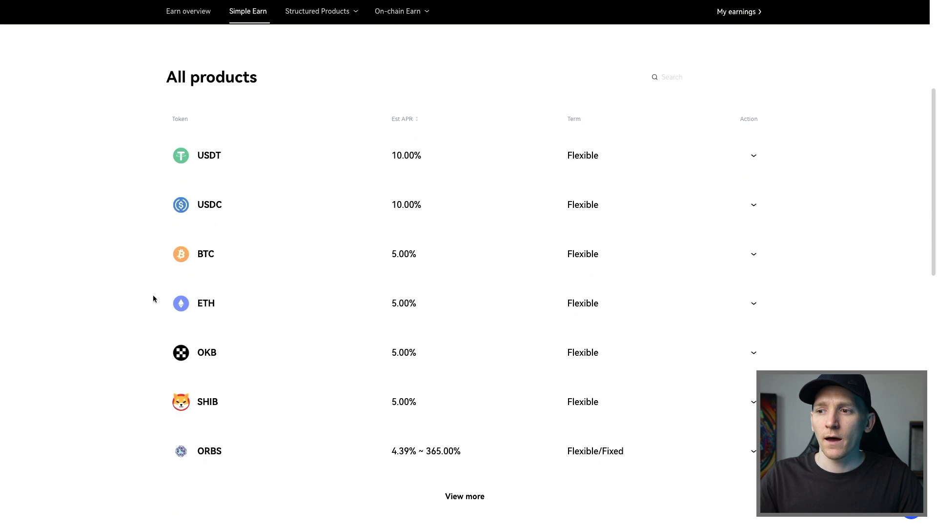
scroll(153, 298, "up", 2)
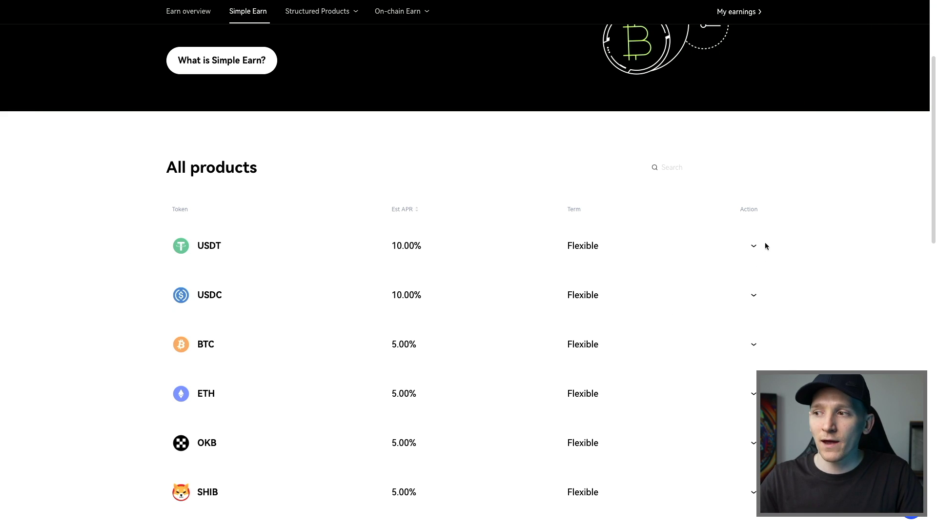
left_click(721, 248)
scroll(474, 283, "down", 1)
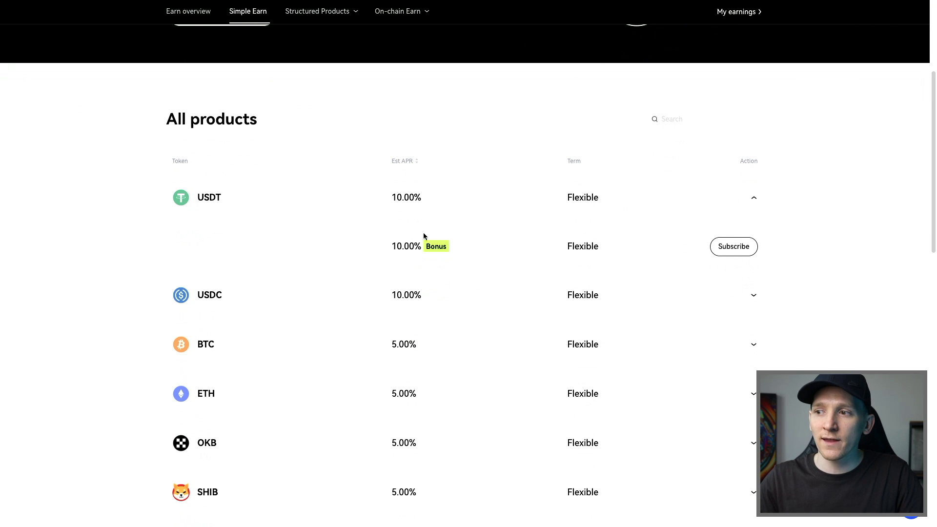
scroll(617, 256, "up", 1)
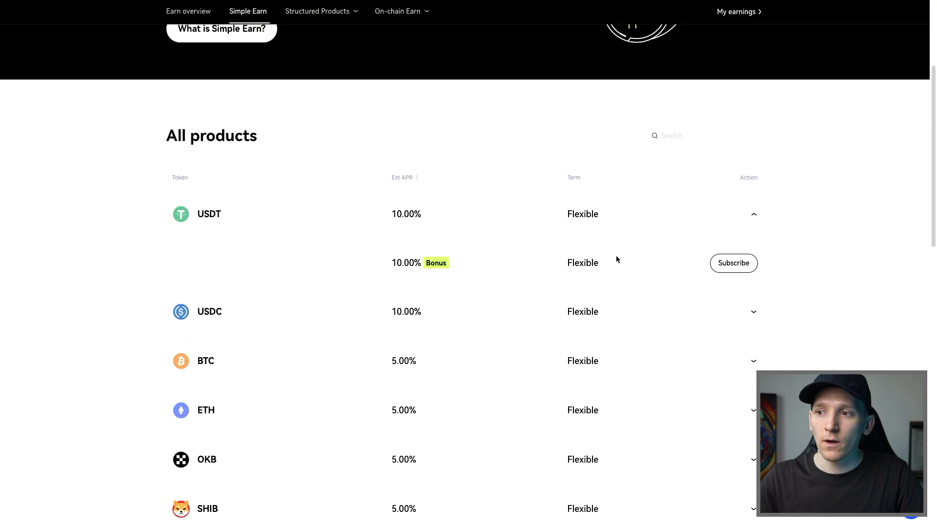
left_click(744, 287)
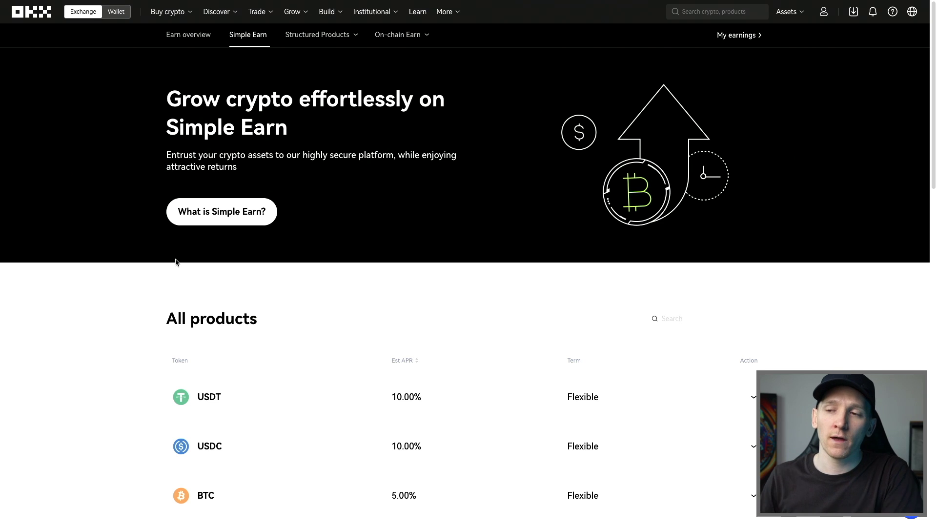
- Open the On-chain Earn overview and review ETH staking and the single-currency products
mouse_move(416, 37)
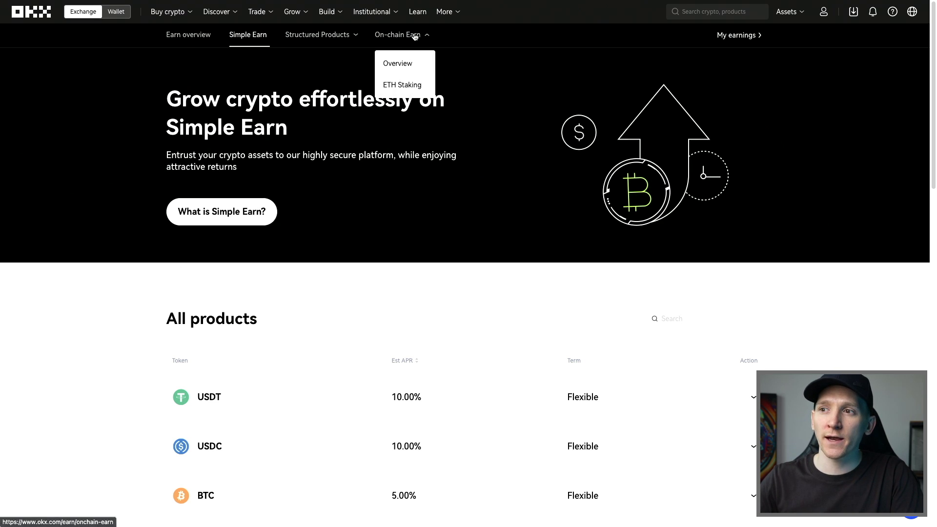
left_click(402, 64)
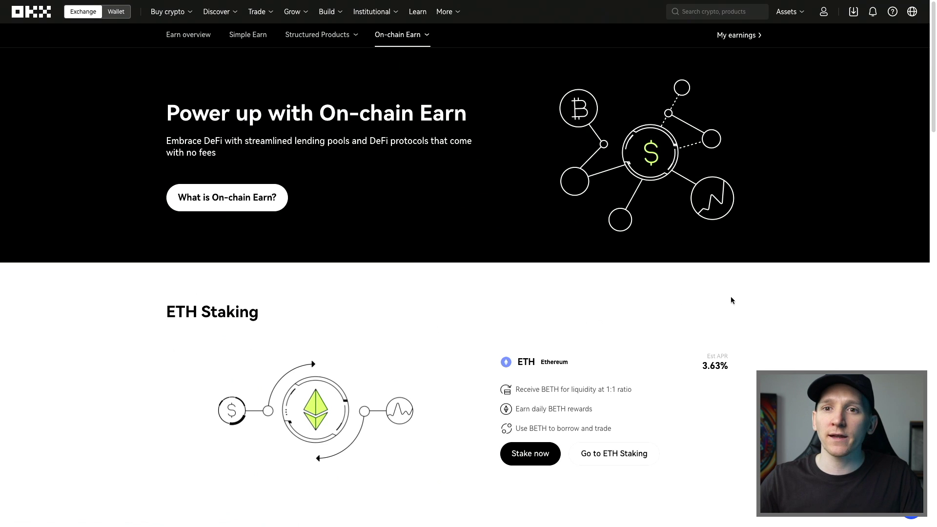
scroll(759, 295, "down", 2)
scroll(814, 290, "down", 3)
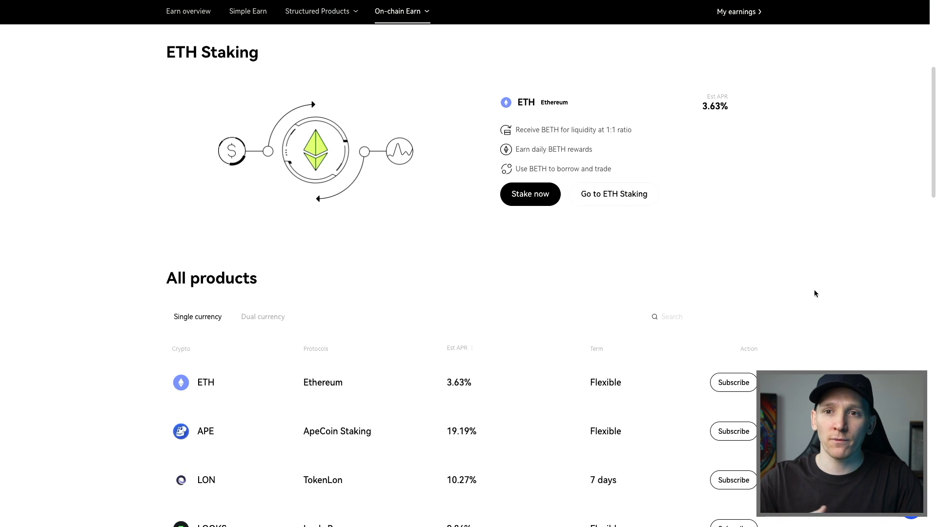
scroll(814, 292, "down", 3)
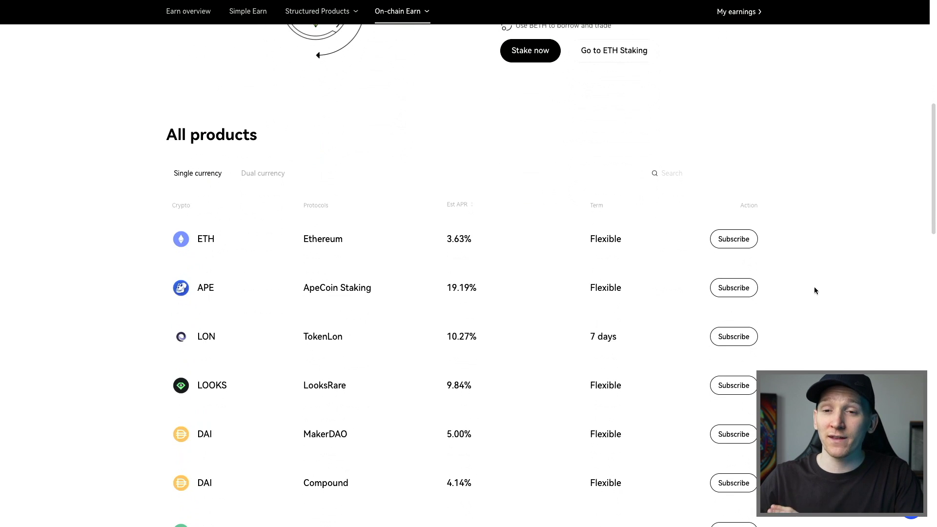
scroll(814, 291, "down", 2)
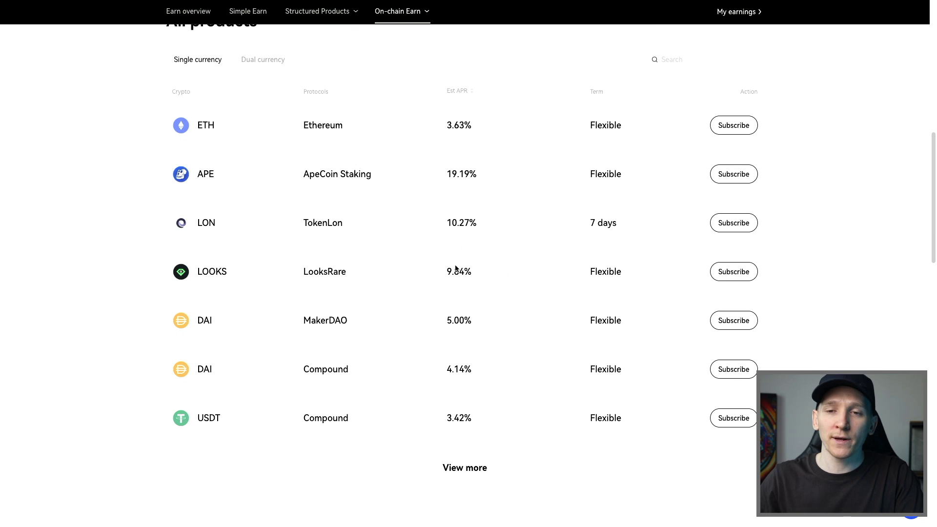
- Open the ETH staking subscription form, enter an amount of 1 ETH and dismiss the form without subscribing
scroll(473, 281, "up", 1)
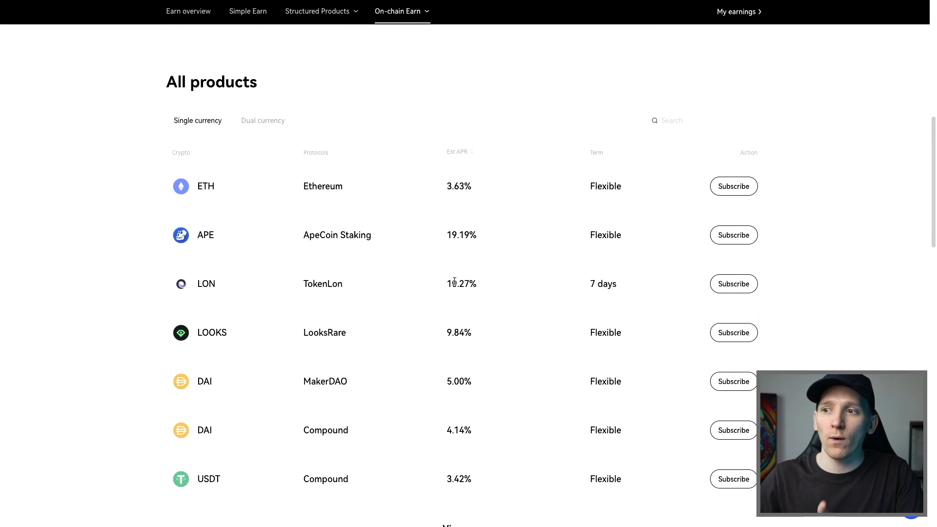
scroll(454, 282, "up", 1)
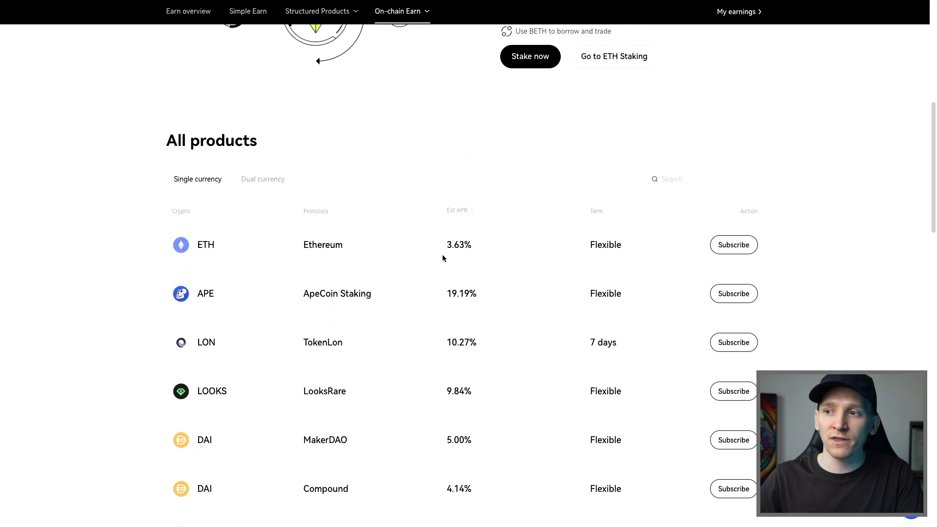
scroll(457, 244, "up", 1)
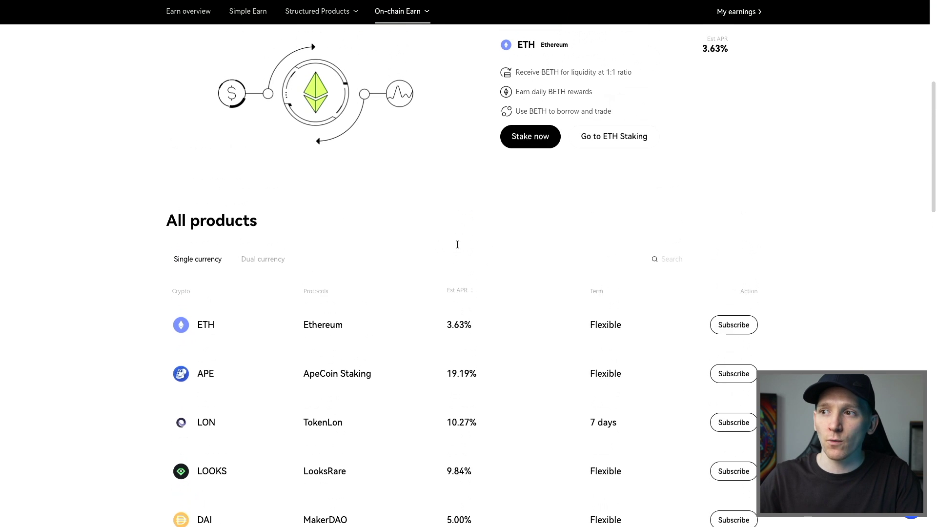
scroll(456, 277, "down", 1)
left_click(737, 295)
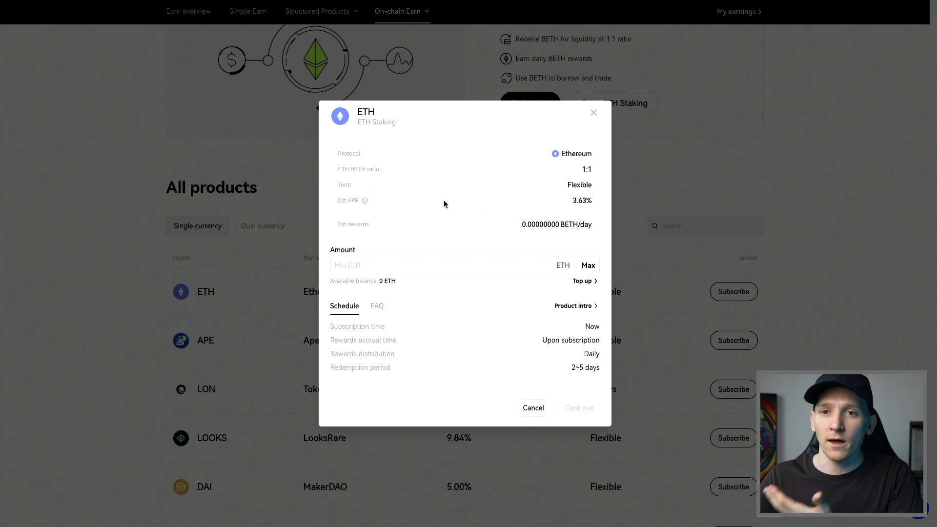
left_click(397, 269)
type("1")
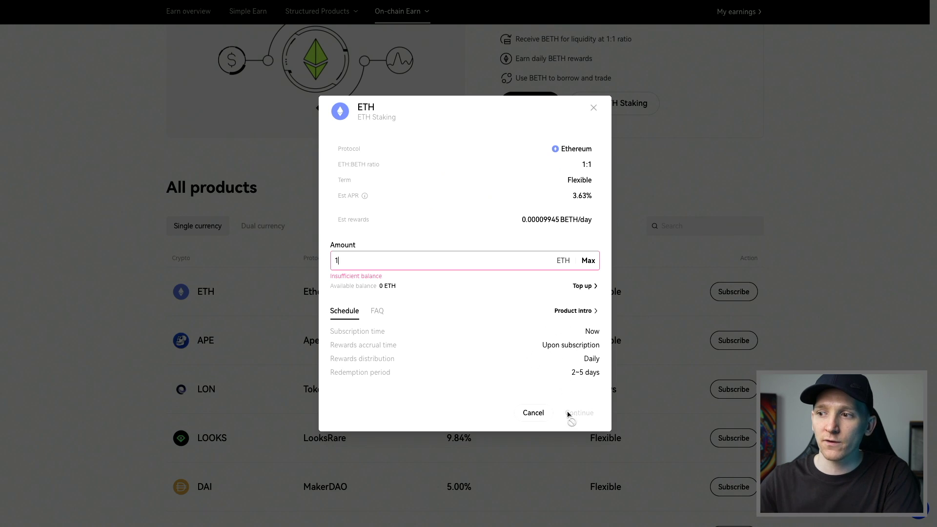
left_click(593, 107)
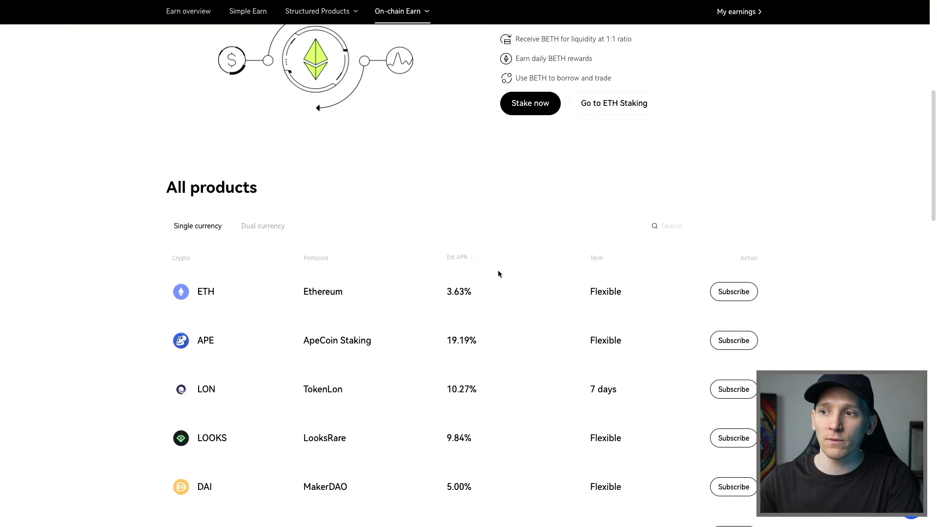
- Review the remaining single-currency products, highlighting the Compound protocol of the DAI and USDT offers
scroll(475, 288, "down", 2)
scroll(475, 287, "down", 1)
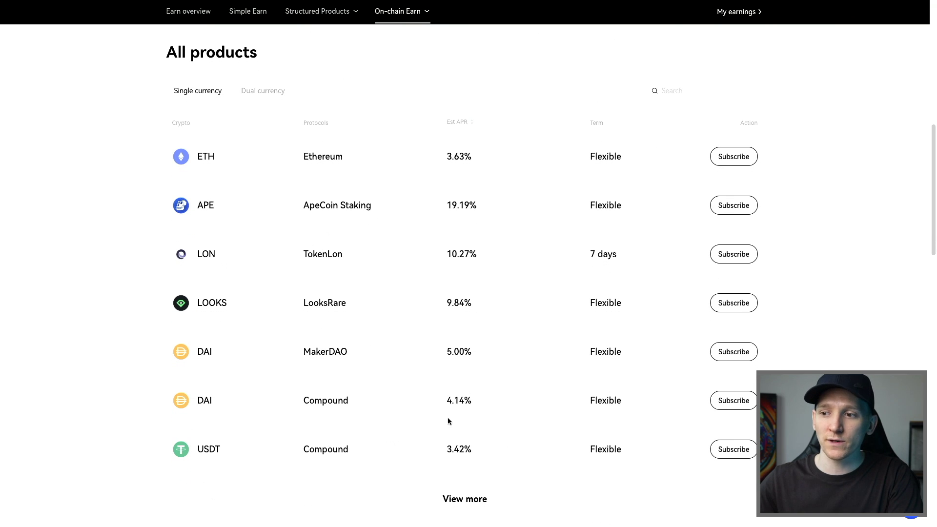
scroll(347, 446, "down", 1)
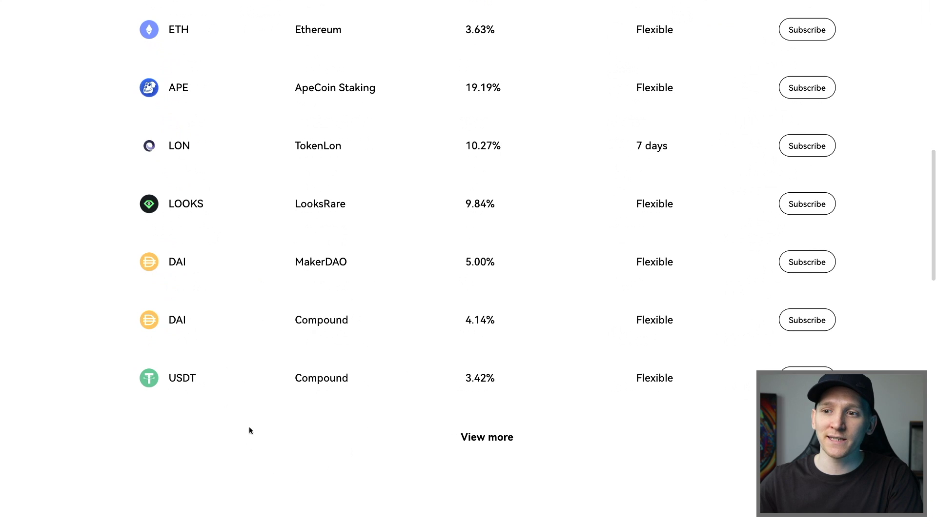
left_click_drag(297, 318, 379, 320)
left_click(323, 320)
left_click_drag(289, 379, 369, 379)
left_click(328, 379)
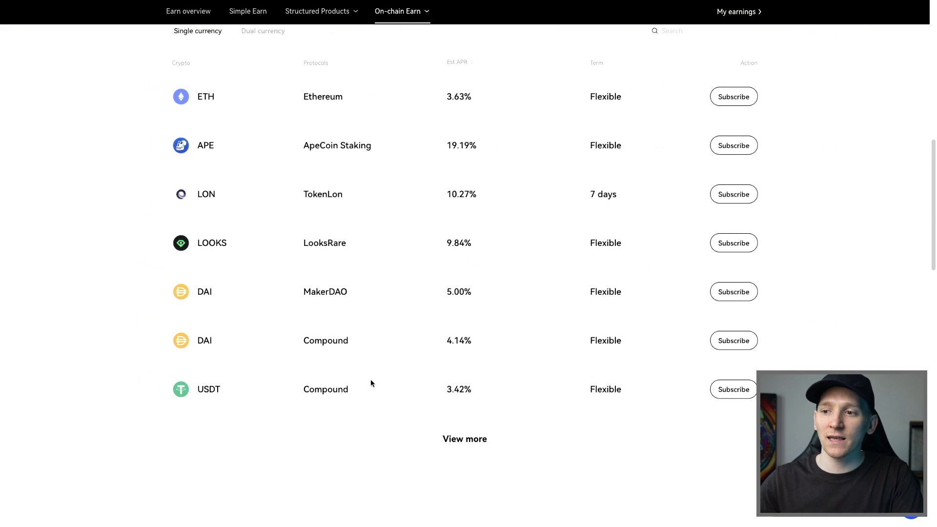
- Open the USDT Compound subscription form, fill in the maximum available amount and dismiss the form without subscribing
left_click(725, 383)
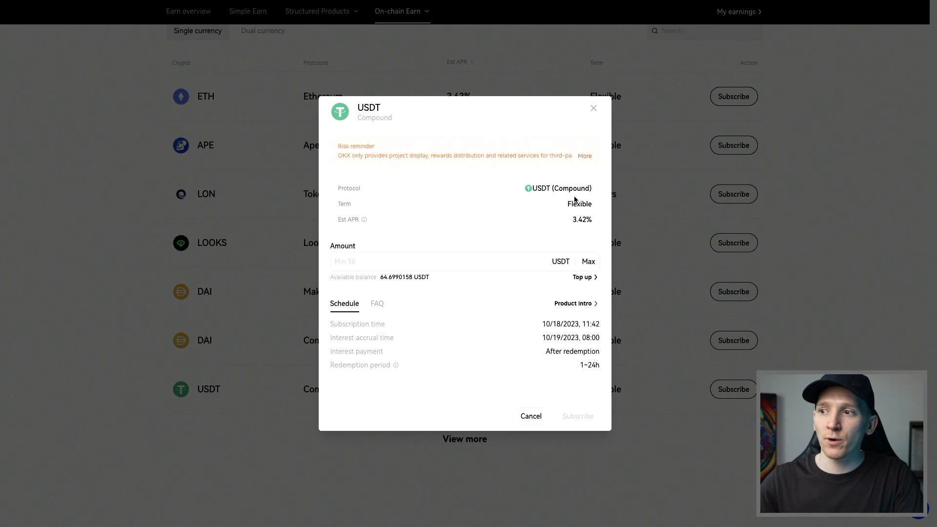
left_click(587, 264)
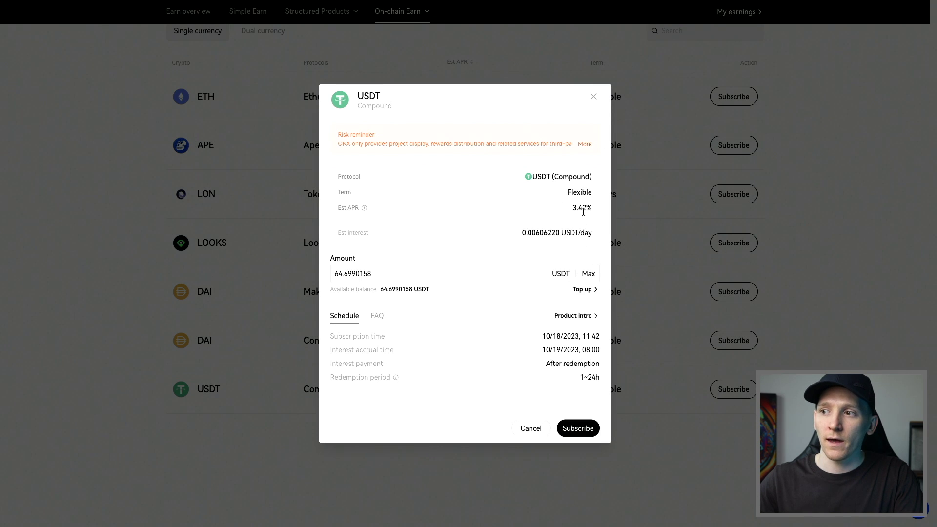
left_click(594, 96)
scroll(313, 349, "up", 2)
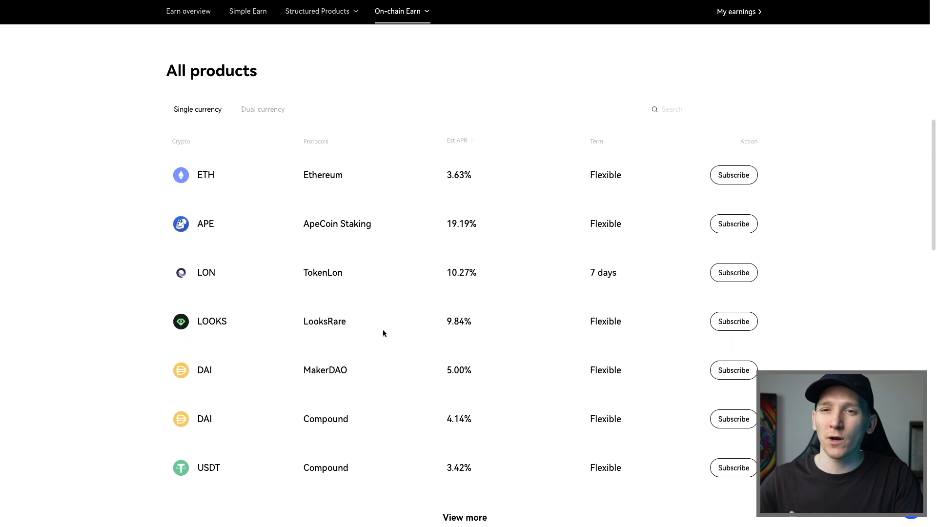
scroll(434, 329, "up", 5)
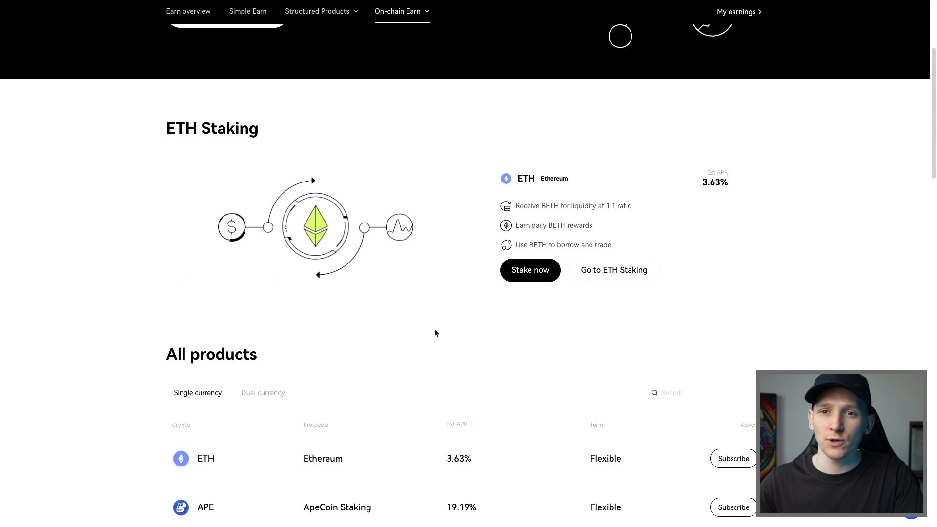
scroll(428, 338, "down", 2)
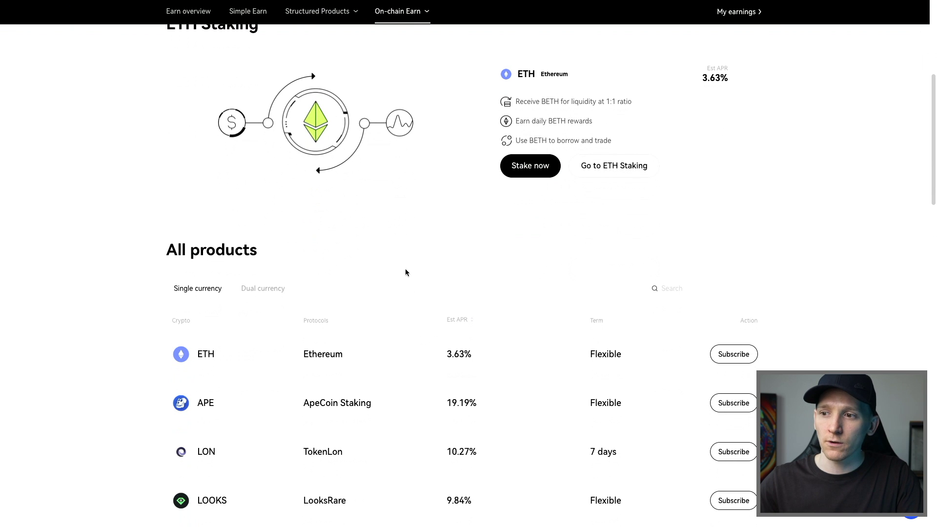